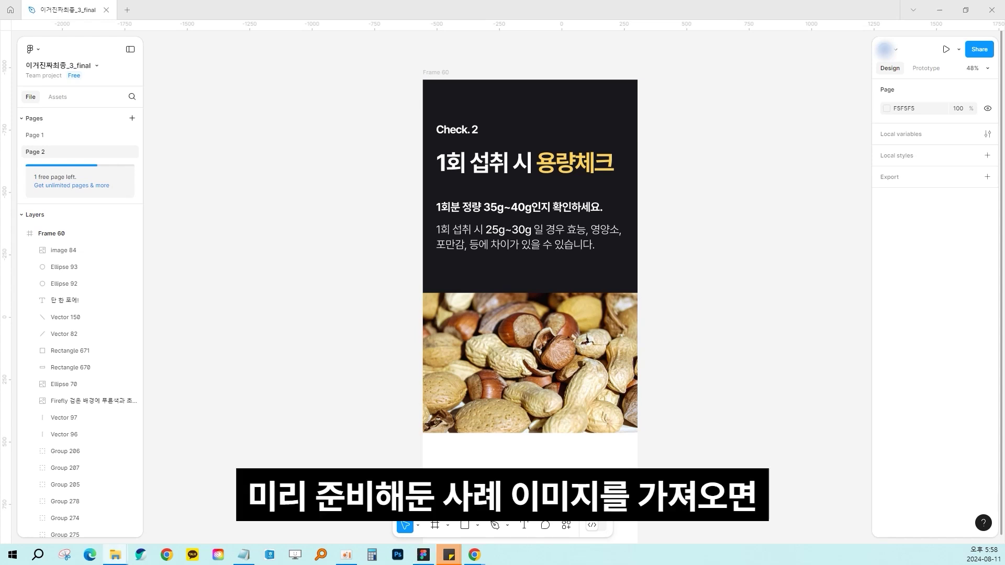
# Import the prepared coffee bean image onto the empty canvas beside Frame 60.
pyautogui.moveTo(1004, 141); pyautogui.dragTo(725, 233)
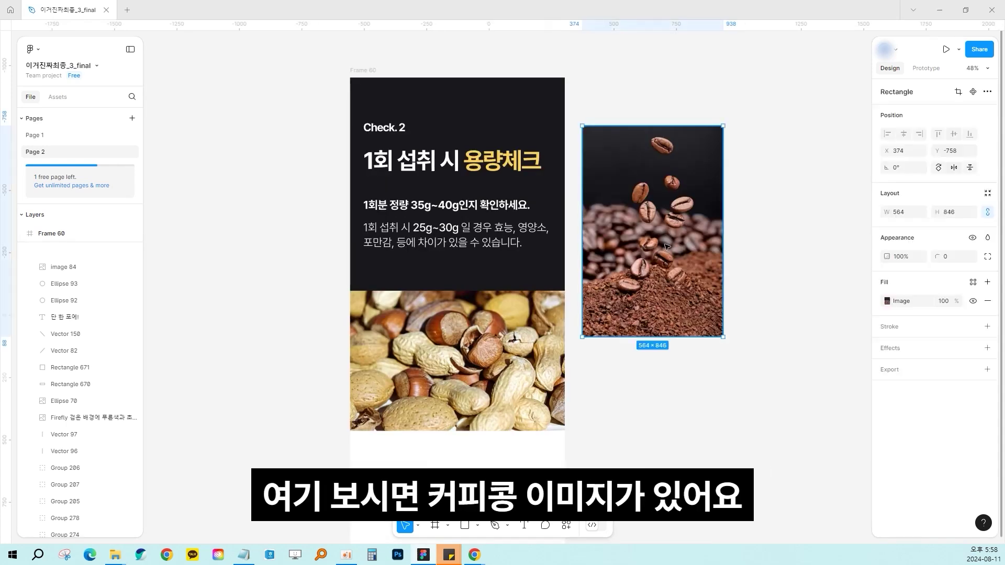
pyautogui.click(799, 278)
pyautogui.hscroll(1, 782, 267)
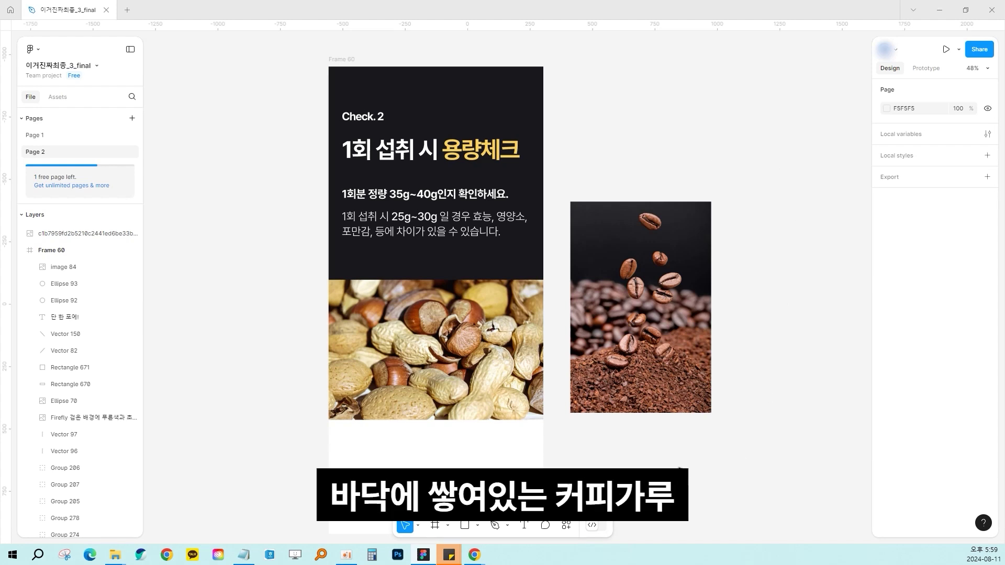
pyautogui.hscroll(-3, 817, 281)
pyautogui.click(790, 262)
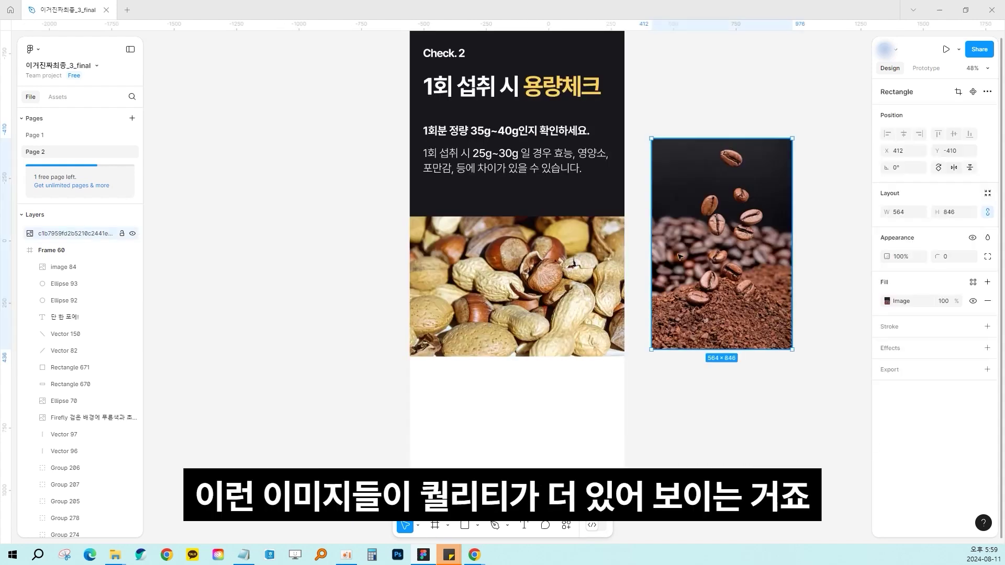
# Put the coffee bean image into Frame 60 at the full 860 px width, layered behind the nut photo.
pyautogui.moveTo(790, 262); pyautogui.dragTo(651, 278)
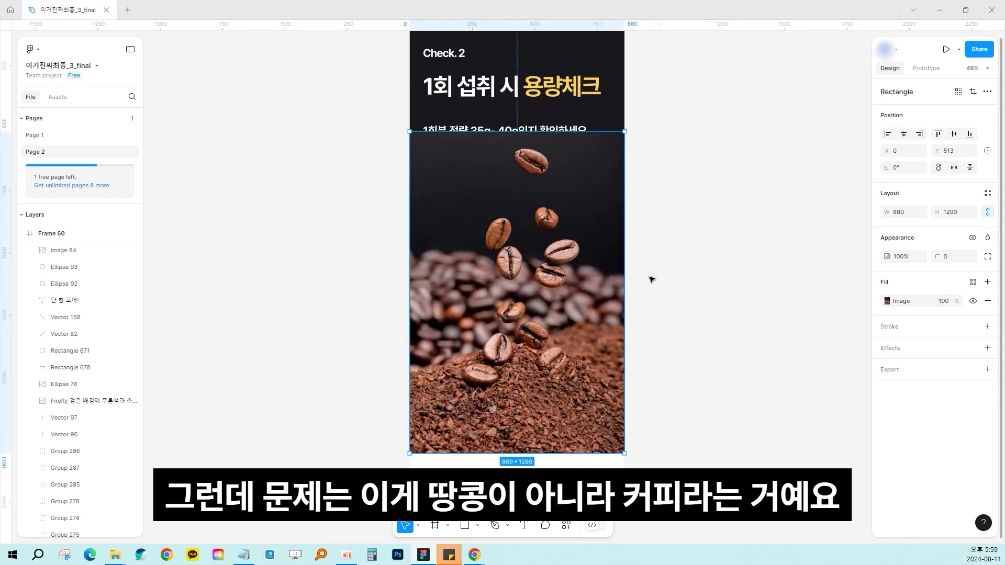
pyautogui.moveTo(574, 235); pyautogui.dragTo(574, 253)
pyautogui.press('Delete')
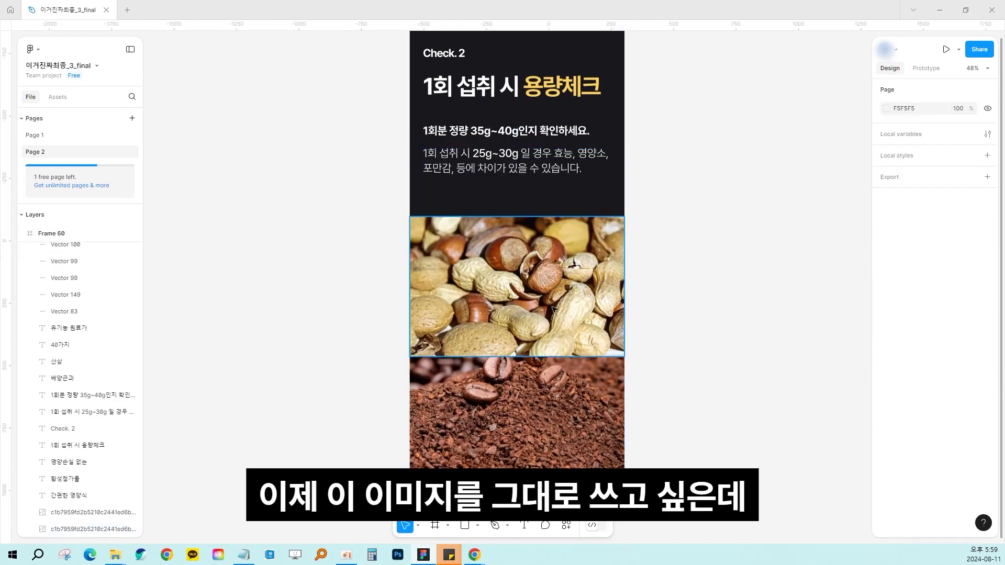
# Move the nut photo out of Frame 60 onto the canvas and resize the dark text background to 860 × 800.
pyautogui.click(510, 296)
pyautogui.moveTo(510, 295); pyautogui.dragTo(785, 295)
pyautogui.click(675, 235)
pyautogui.hotkey('ctrl', 'z')
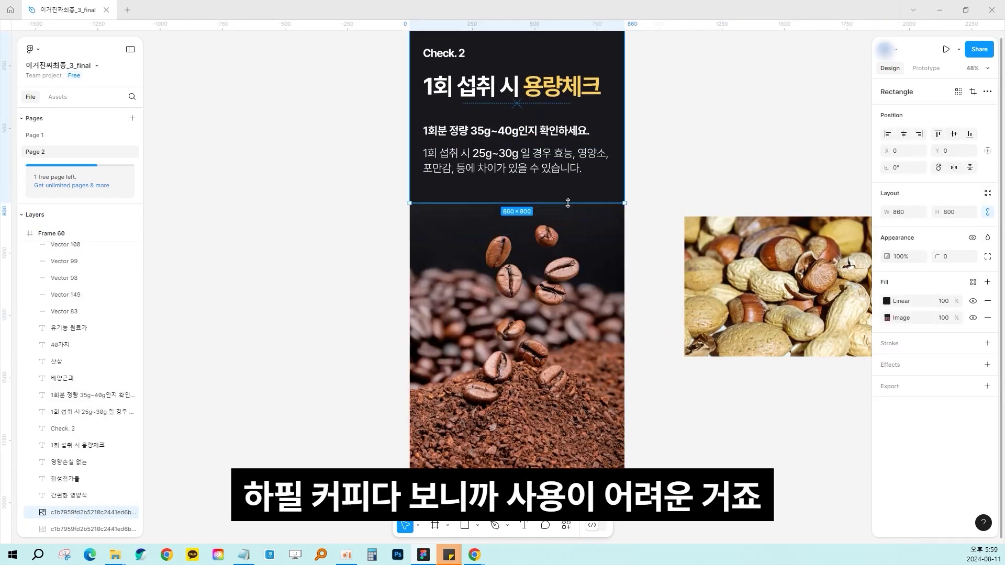
pyautogui.click(697, 162)
pyautogui.scroll(-2, 698, 162)
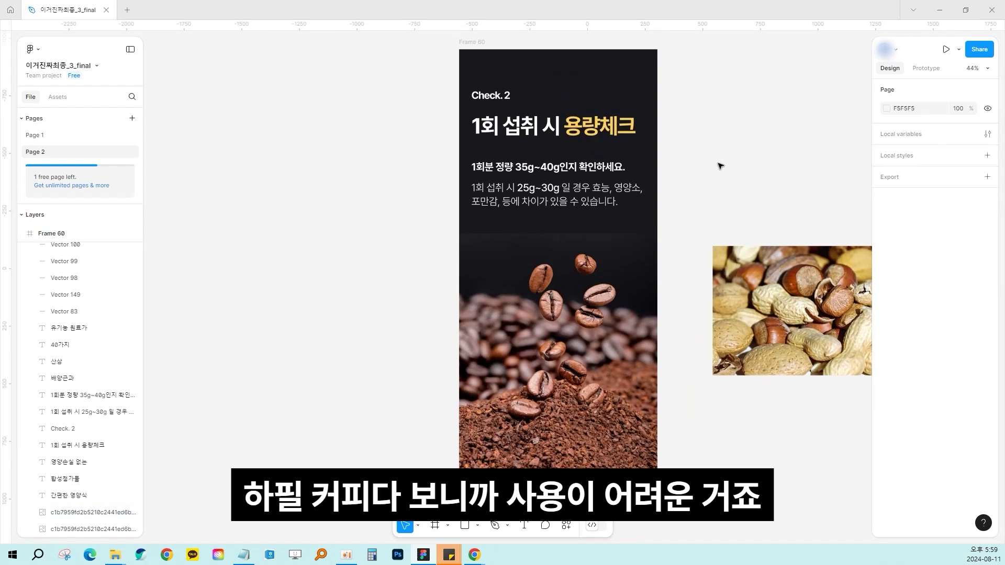
pyautogui.moveTo(727, 165); pyautogui.dragTo(718, 168)
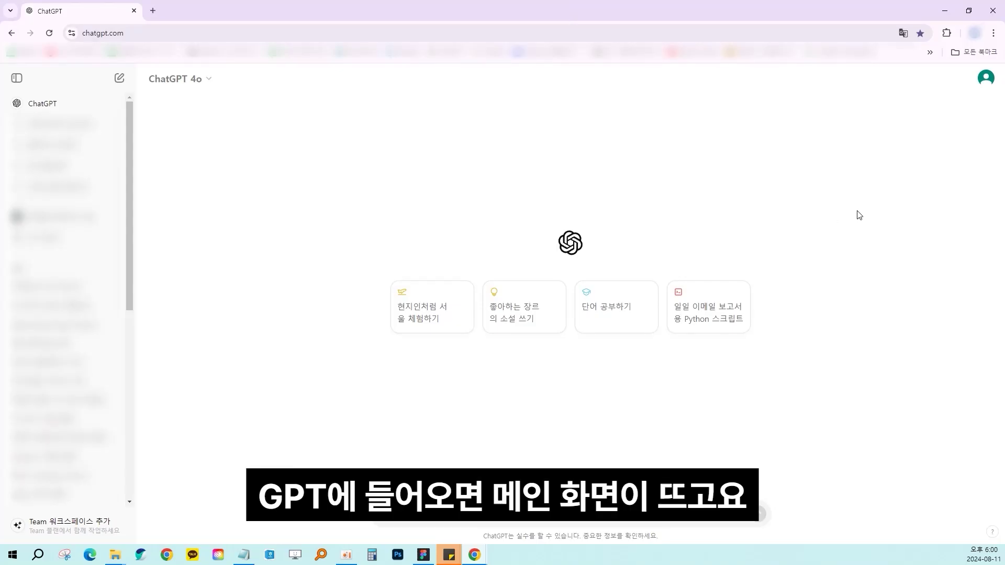
# In ChatGPT, attach the coffee bean image and send "위 이미지를 생성형 ai로 만들거야. 그러니까 한글로 프롬프트를 작성해줘. 프롬프트만 작성해주면 돼. 짧은 문장으로 구성해줘.".
pyautogui.moveTo(859, 215); pyautogui.dragTo(460, 289)
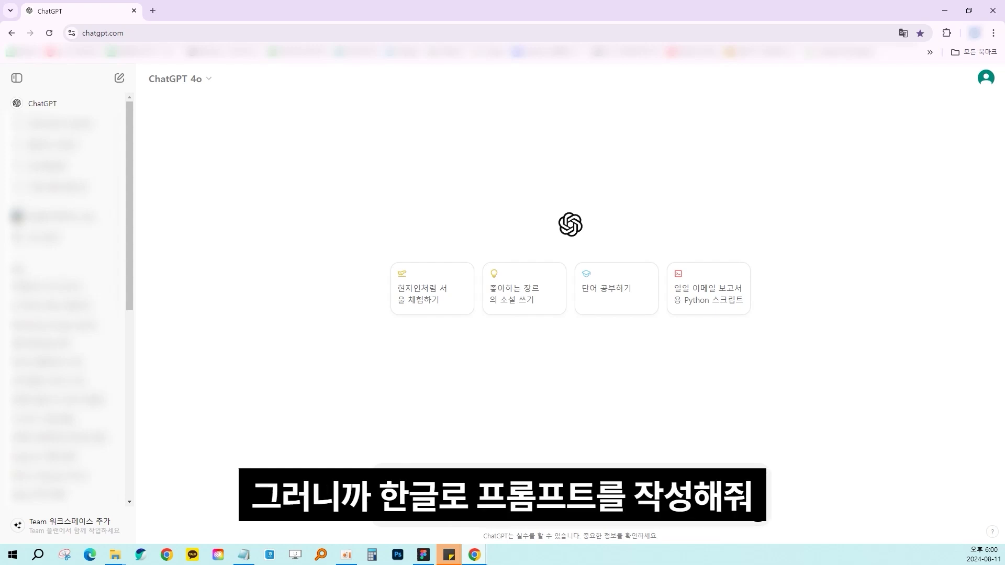
pyautogui.hotkey('ctrl', 'v')
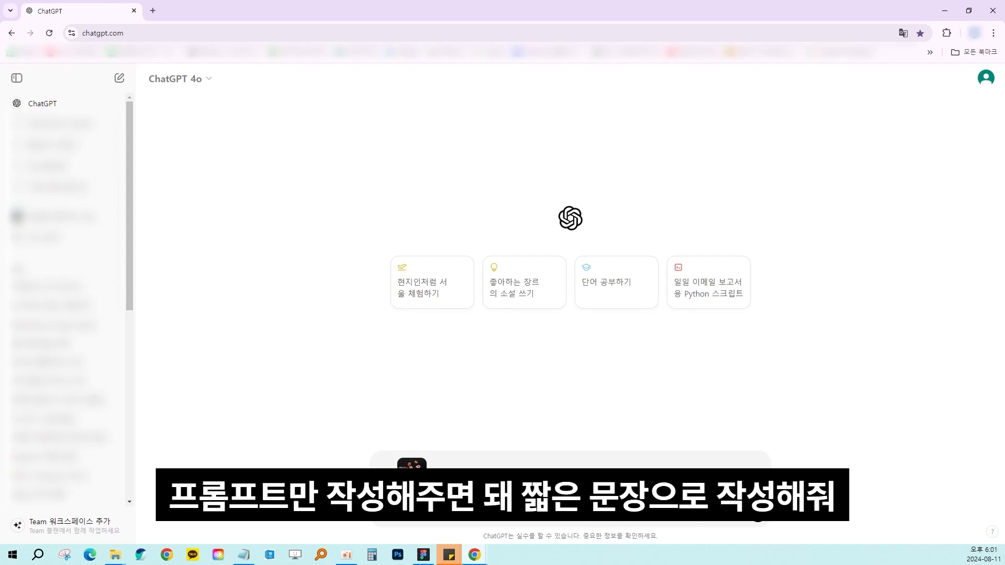
pyautogui.press('Return')
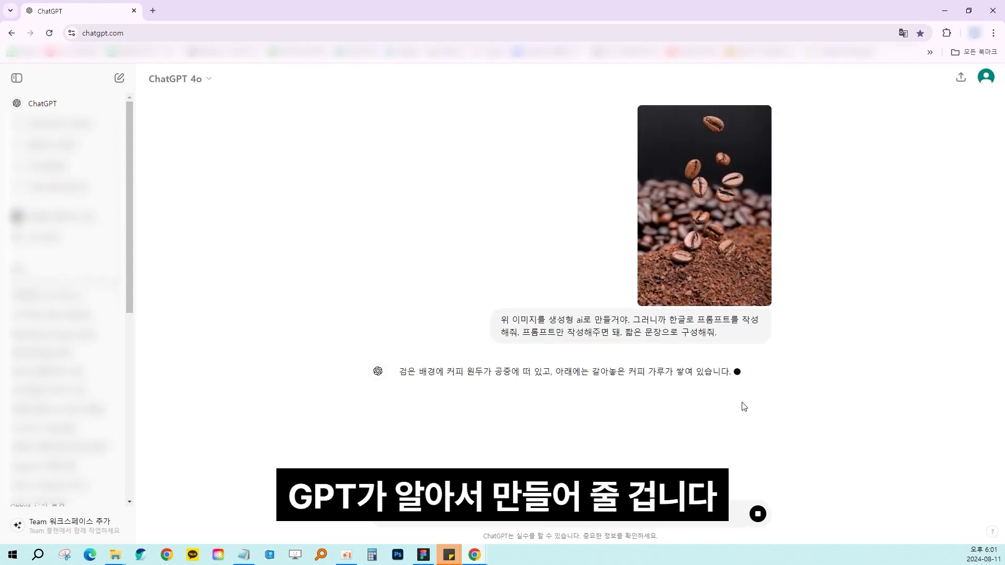
# Request a more detailed prompt with "조금 더 자세하게 작성해줘." and copy the whole detailed reply.
pyautogui.moveTo(407, 372); pyautogui.dragTo(688, 375)
pyautogui.click(768, 403)
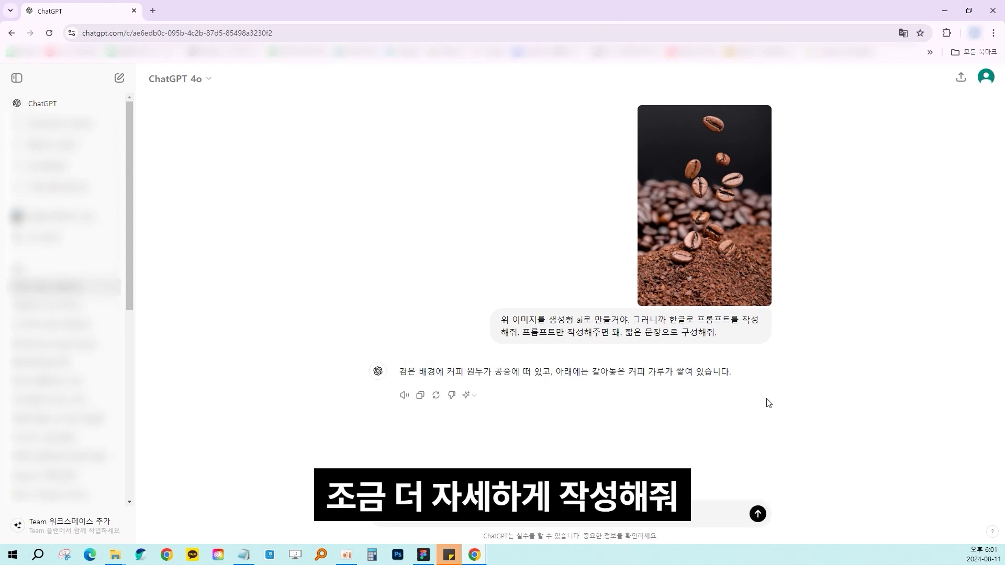
pyautogui.moveTo(722, 432); pyautogui.dragTo(394, 387)
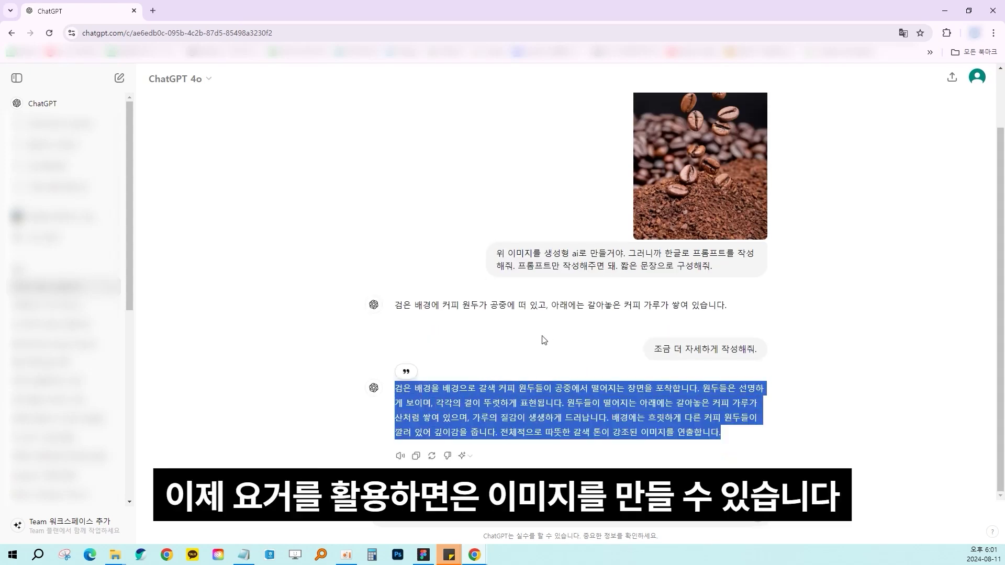
pyautogui.hotkey('ctrl', 'c')
pyautogui.click(621, 533)
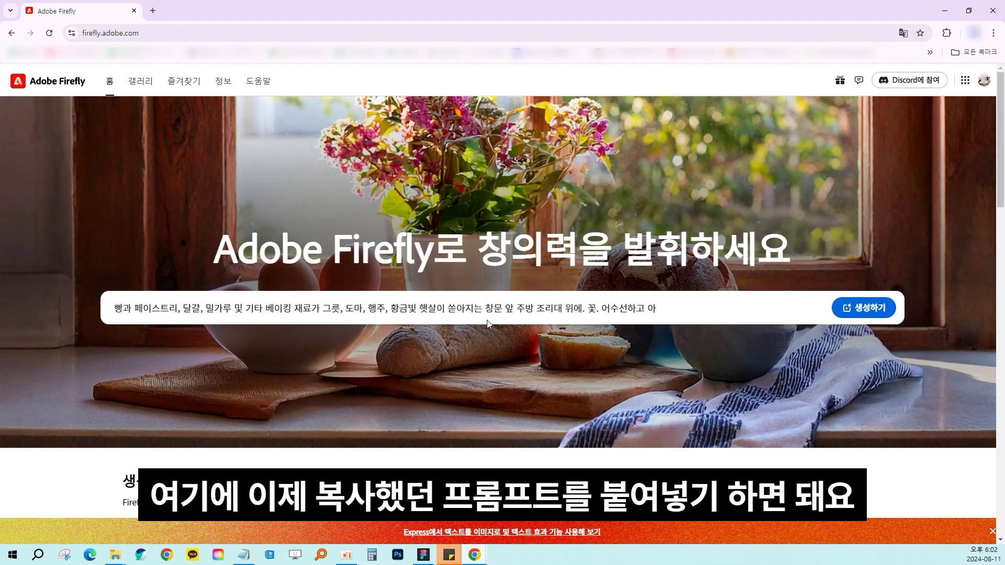
# In Adobe Firefly, paste the copied coffee bean prompt into the prompt field and generate images.
pyautogui.click(737, 315)
pyautogui.hotkey('ctrl', 'v')
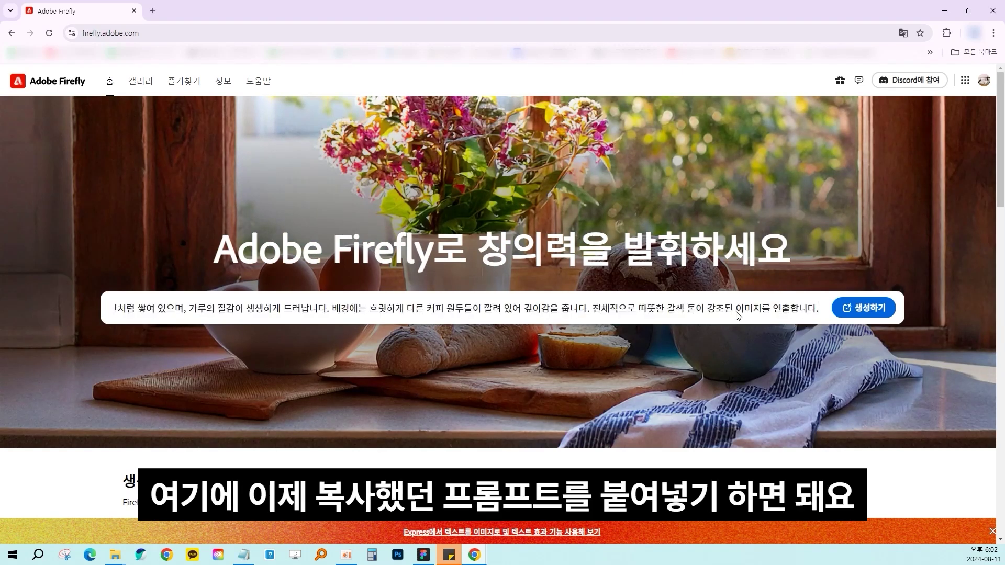
pyautogui.press('Return')
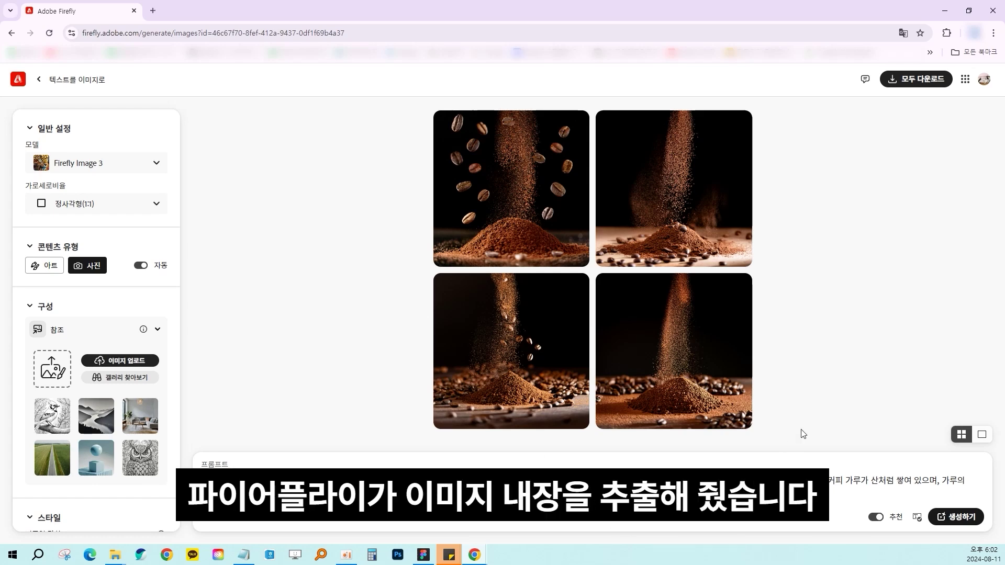
# Examine the generated coffee images one by one in the enlarged view and return to the results.
pyautogui.click(643, 235)
pyautogui.click(738, 305)
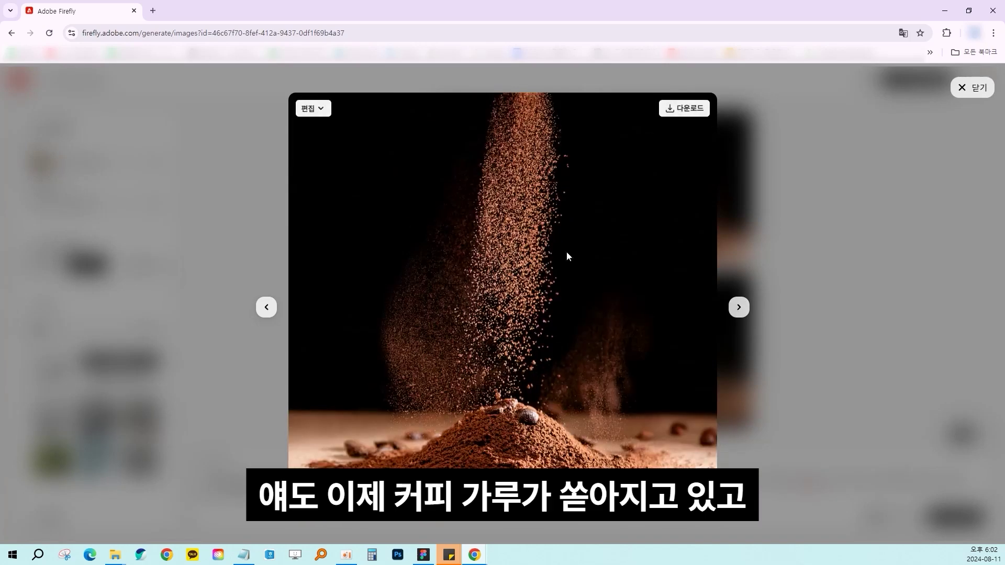
pyautogui.click(739, 307)
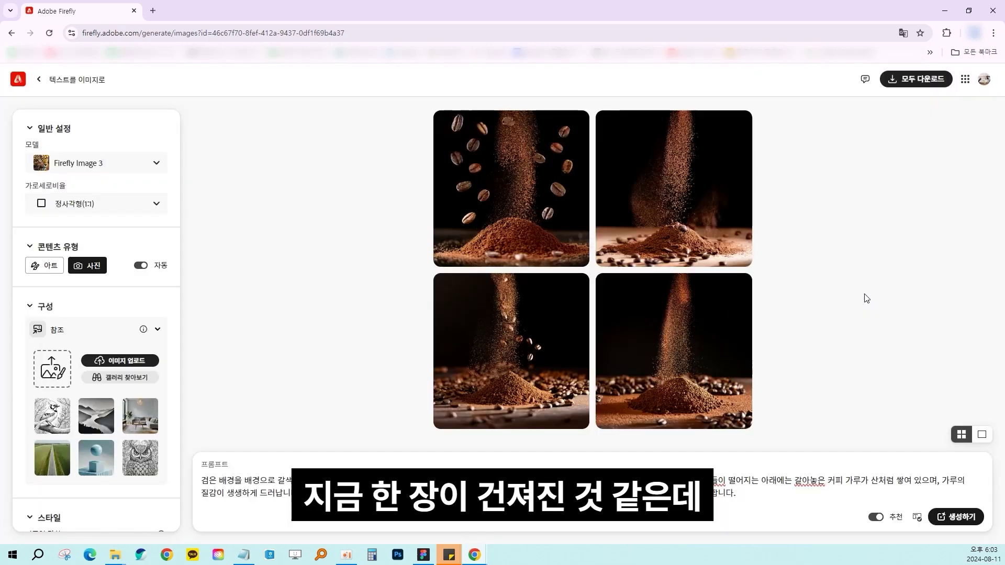
pyautogui.click(535, 329)
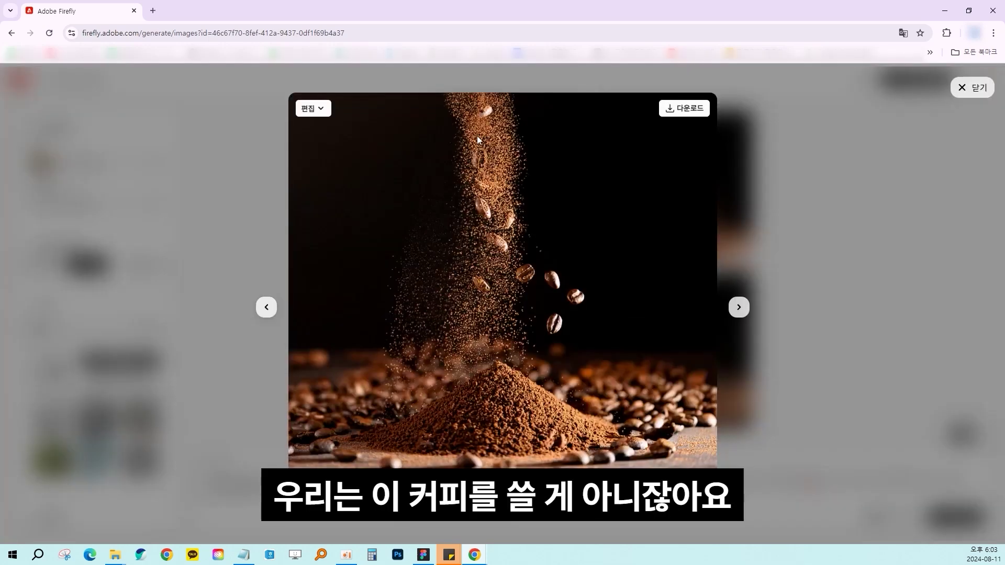
pyautogui.press('Escape')
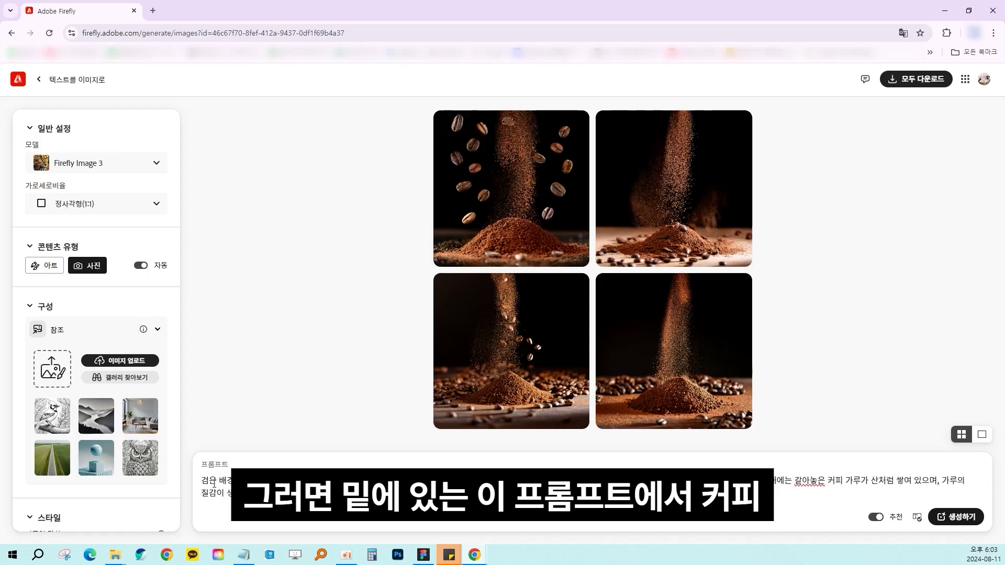
# Replace the coffee wording in the prompt with 땅콩, generate new images, and retry the one that fails.
pyautogui.moveTo(217, 481); pyautogui.dragTo(523, 493)
pyautogui.click(502, 493)
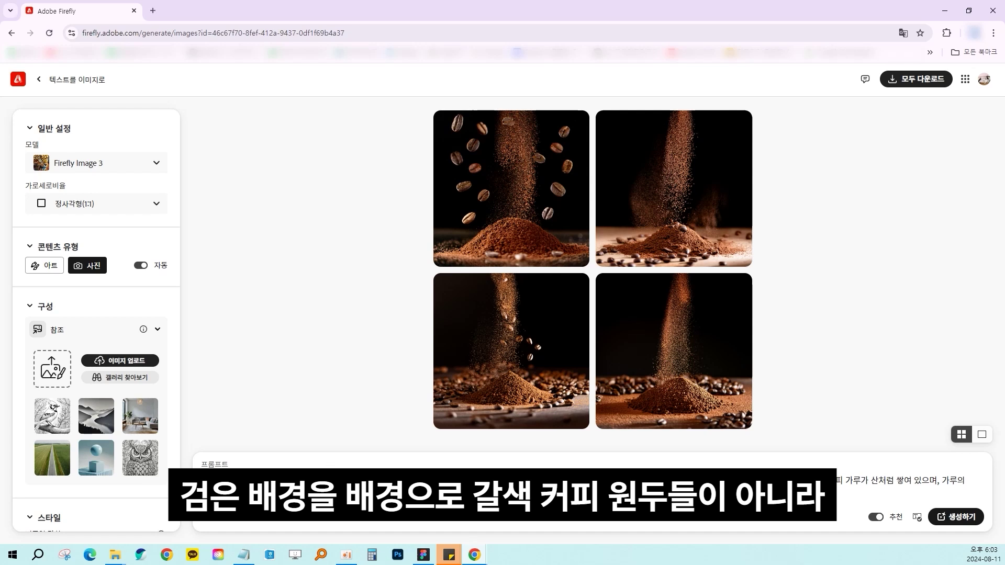
pyautogui.write('땅콩')
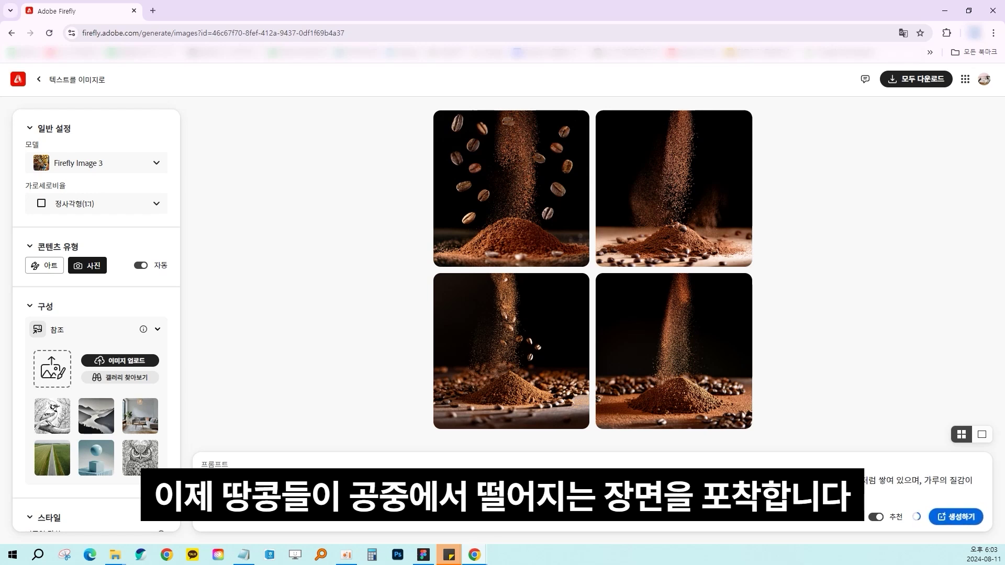
pyautogui.doubleClick(909, 480)
pyautogui.moveTo(909, 480); pyautogui.dragTo(932, 480)
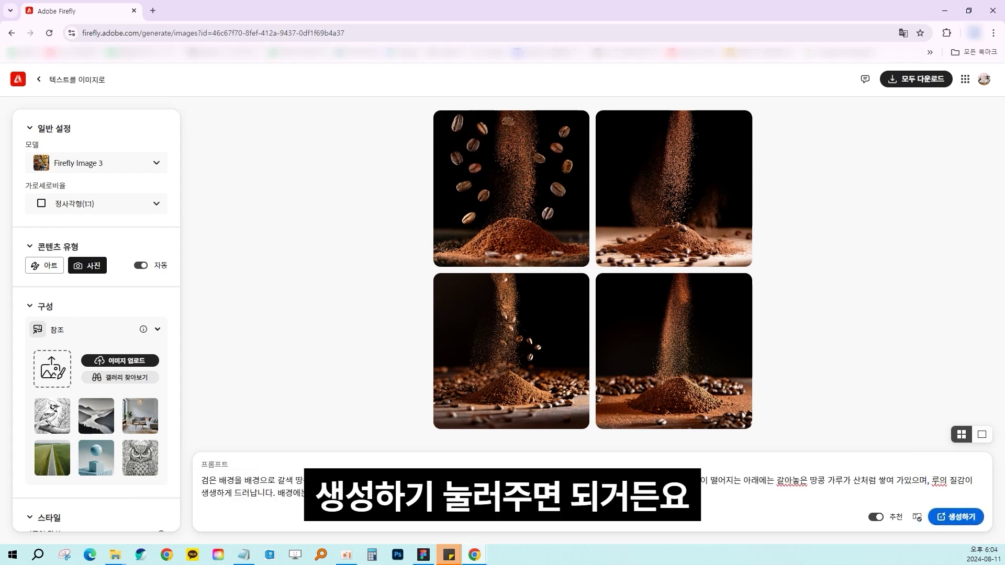
pyautogui.click(964, 526)
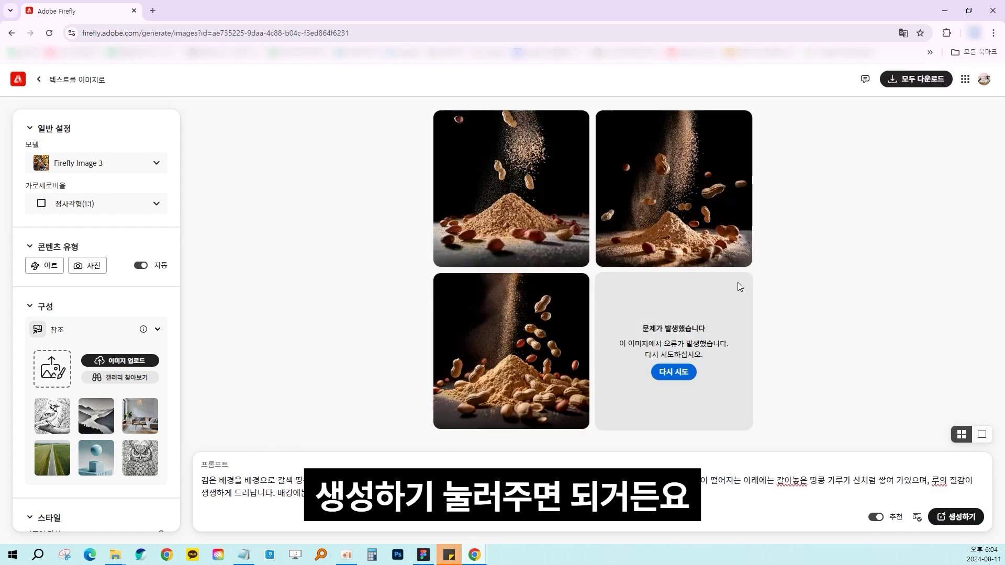
pyautogui.click(680, 374)
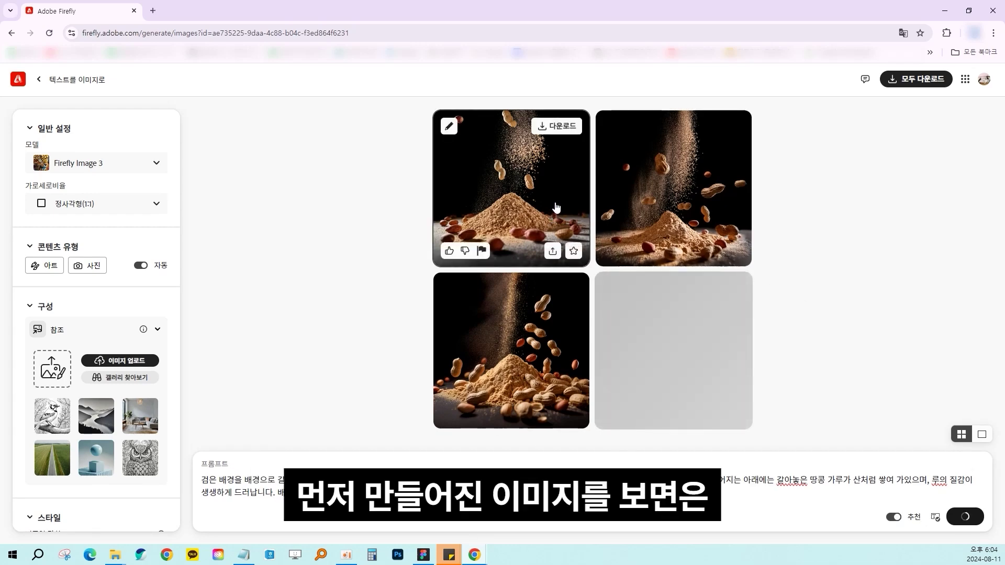
# Examine the generated peanut images one by one in the enlarged view and return to the results.
pyautogui.click(527, 202)
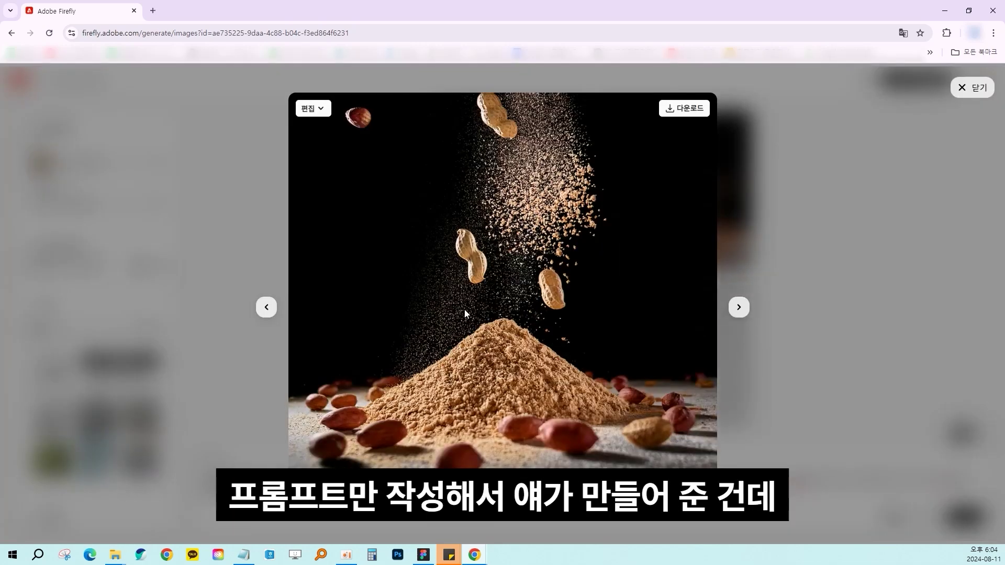
pyautogui.click(738, 309)
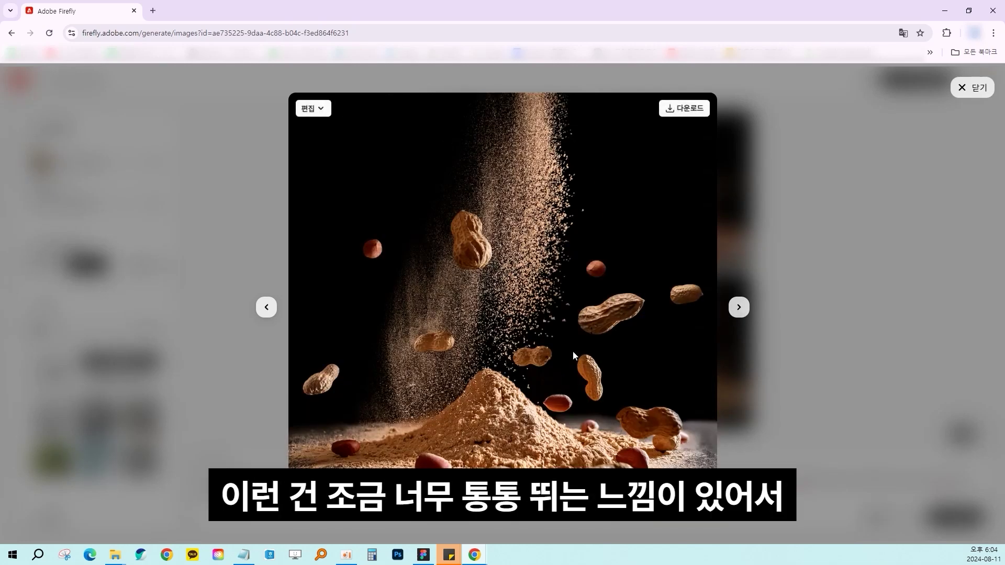
pyautogui.click(738, 310)
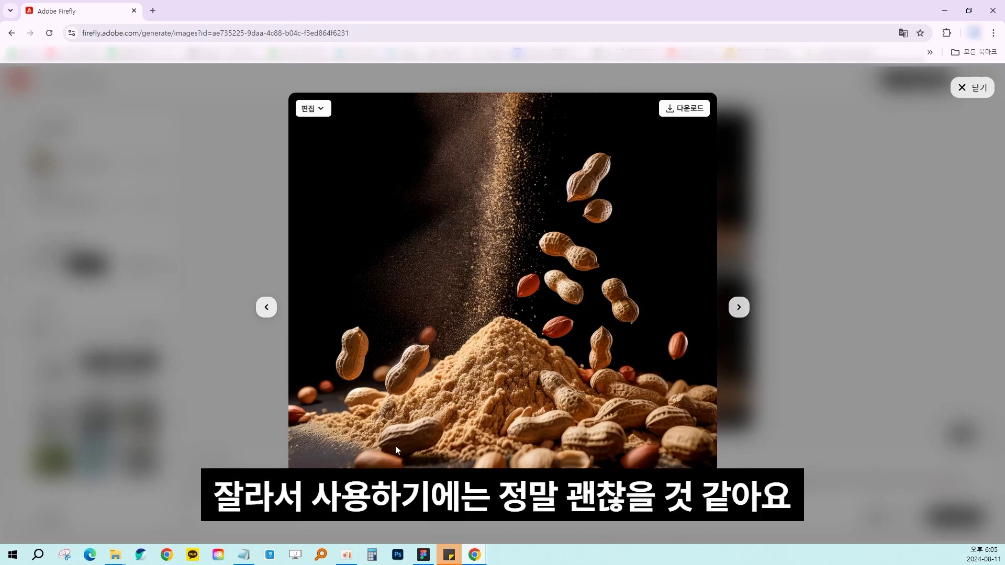
pyautogui.press('Right')
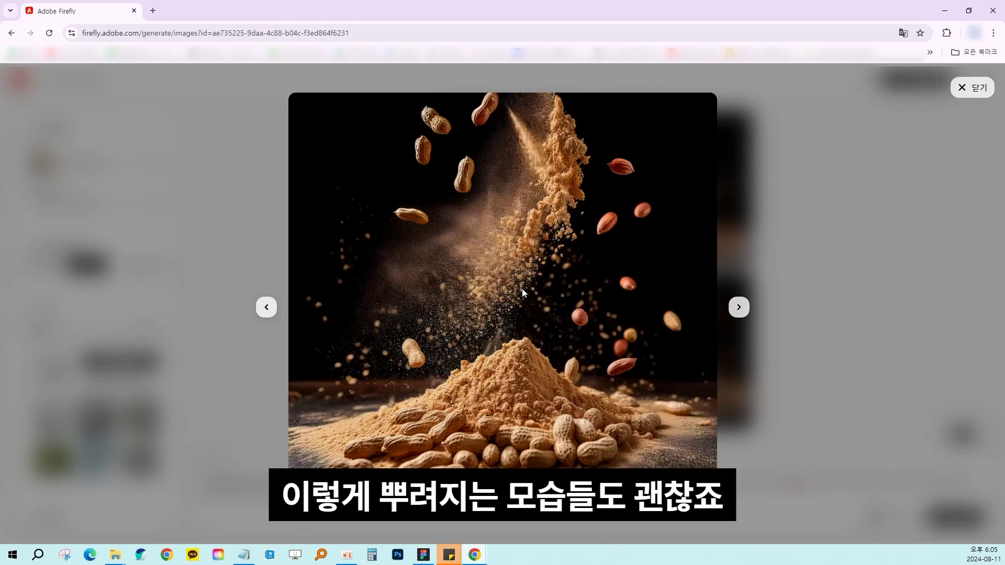
pyautogui.press('Left')
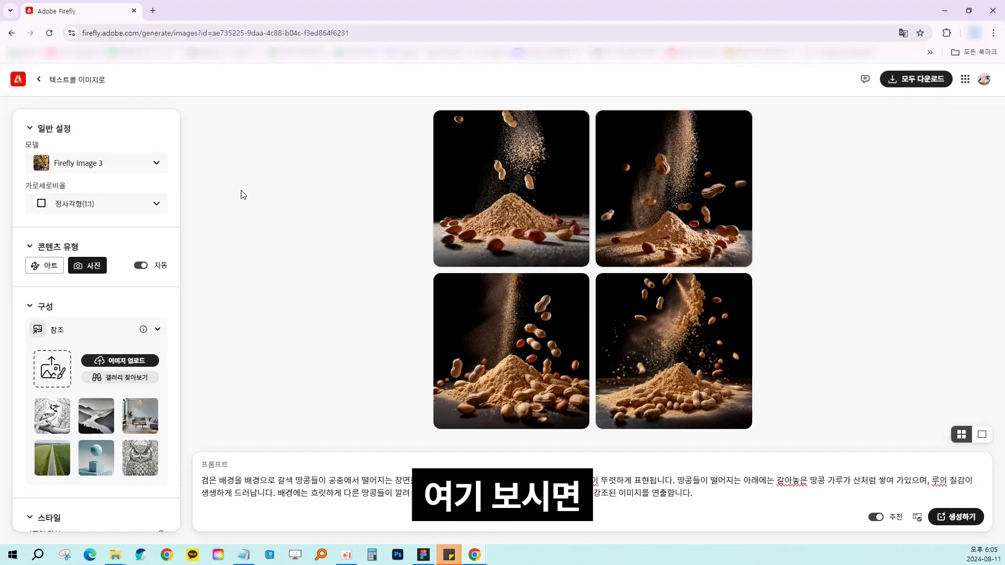
# Review the generation settings, keep the aspect ratio at 정사각형(1:1), and set the content type to 사진.
pyautogui.scroll(-4, 70, 387)
pyautogui.scroll(-4, 90, 424)
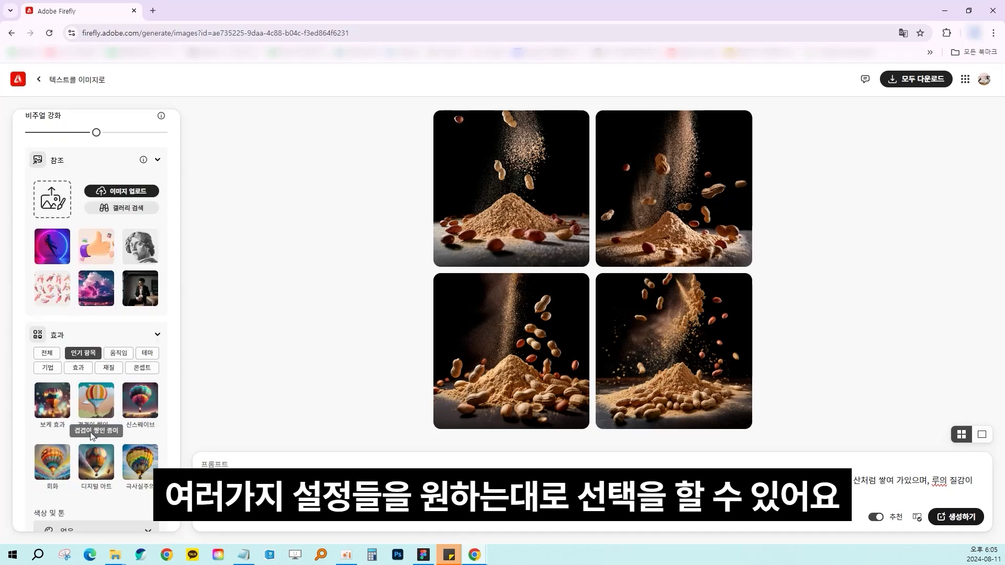
pyautogui.scroll(8, 90, 426)
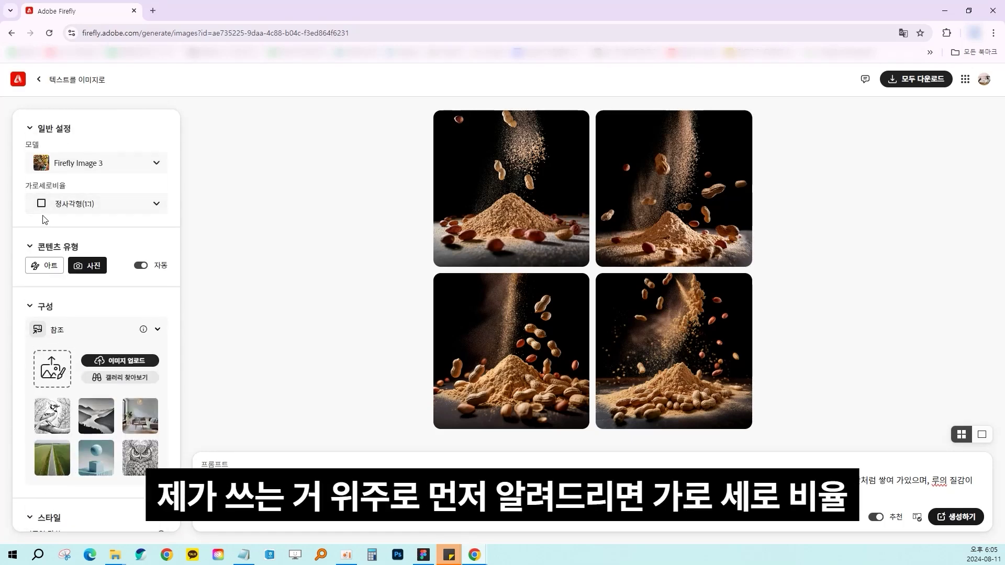
pyautogui.click(49, 208)
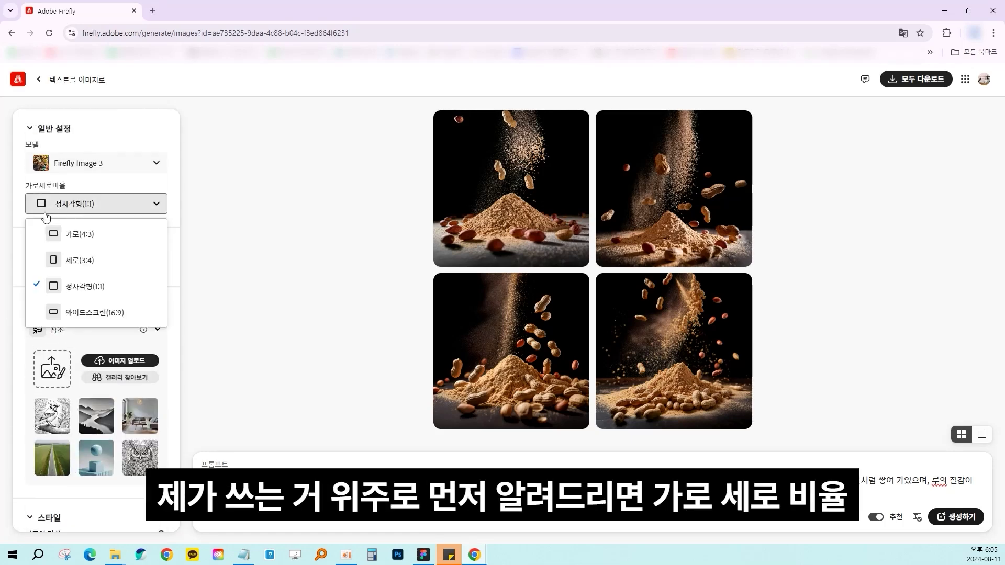
pyautogui.click(90, 296)
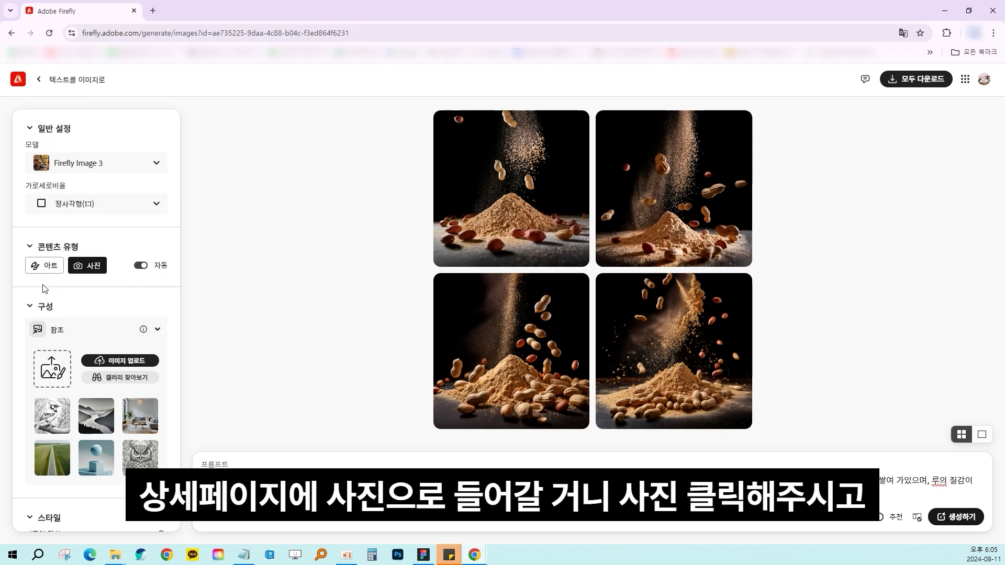
pyautogui.click(88, 265)
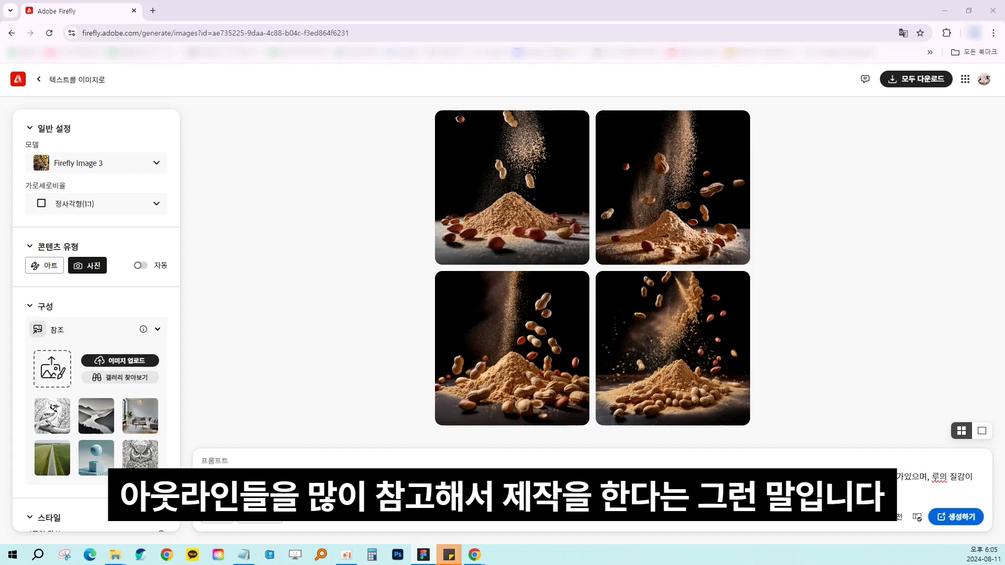
# Load the original coffee bean image as the composition reference (구성 참조) and set its strength (강도) to maximum.
pyautogui.moveTo(474, 554); pyautogui.dragTo(53, 369)
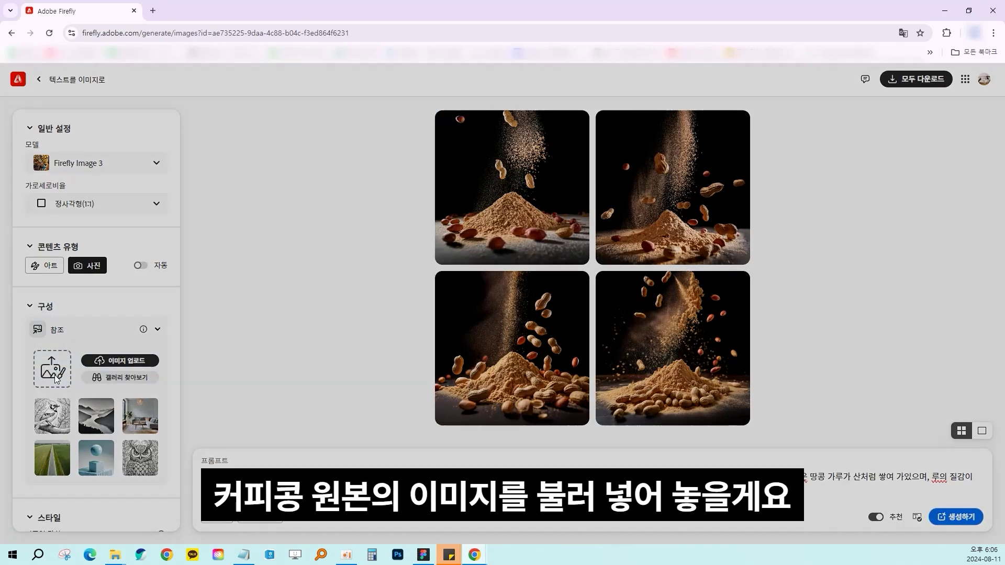
pyautogui.press('Return')
pyautogui.scroll(-1, 126, 307)
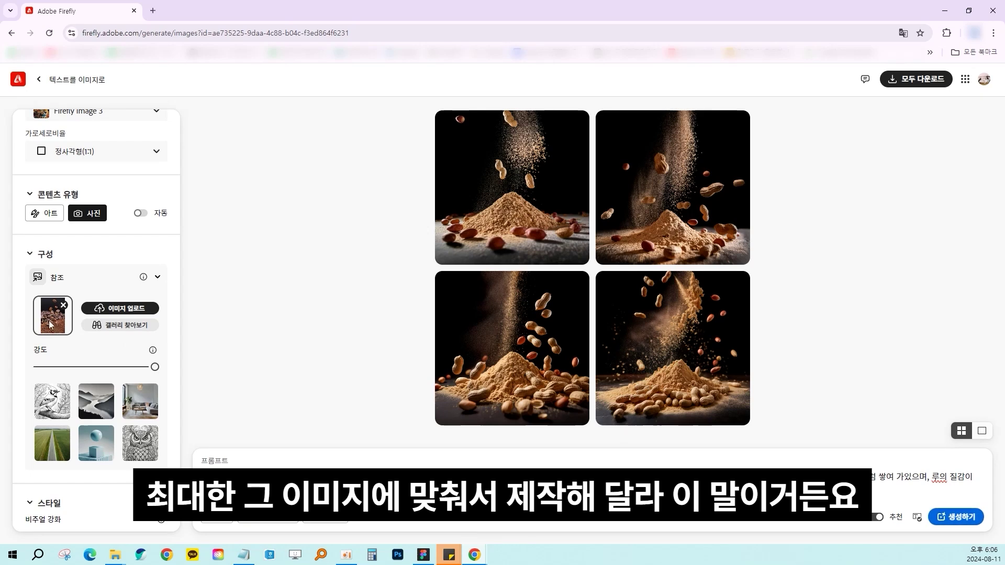
pyautogui.scroll(-4, 83, 335)
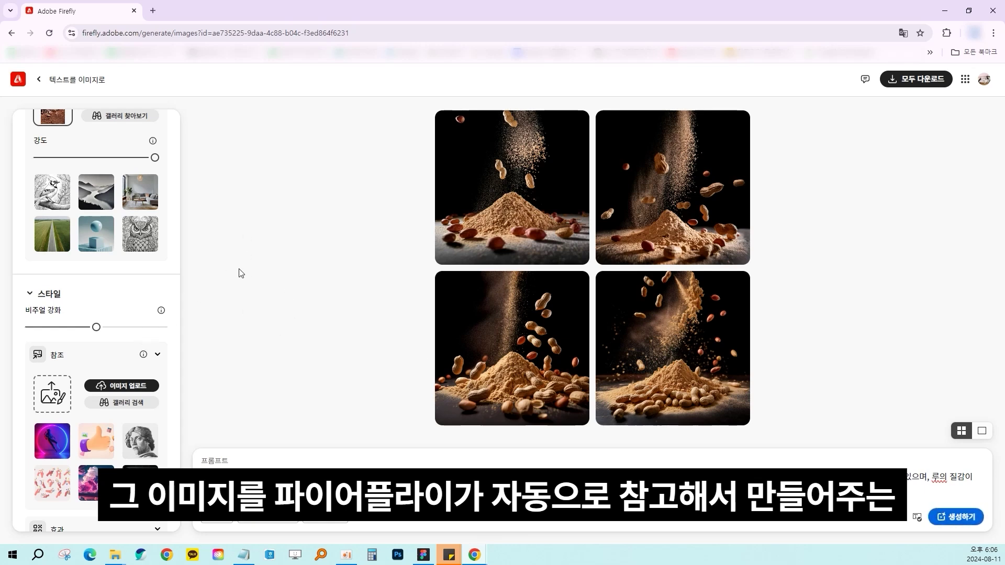
# Add the coffee bean image as the style reference and raise 비주얼 강화 and the style 강도 to maximum.
pyautogui.moveTo(463, 212); pyautogui.dragTo(53, 402)
pyautogui.moveTo(96, 327); pyautogui.dragTo(324, 332)
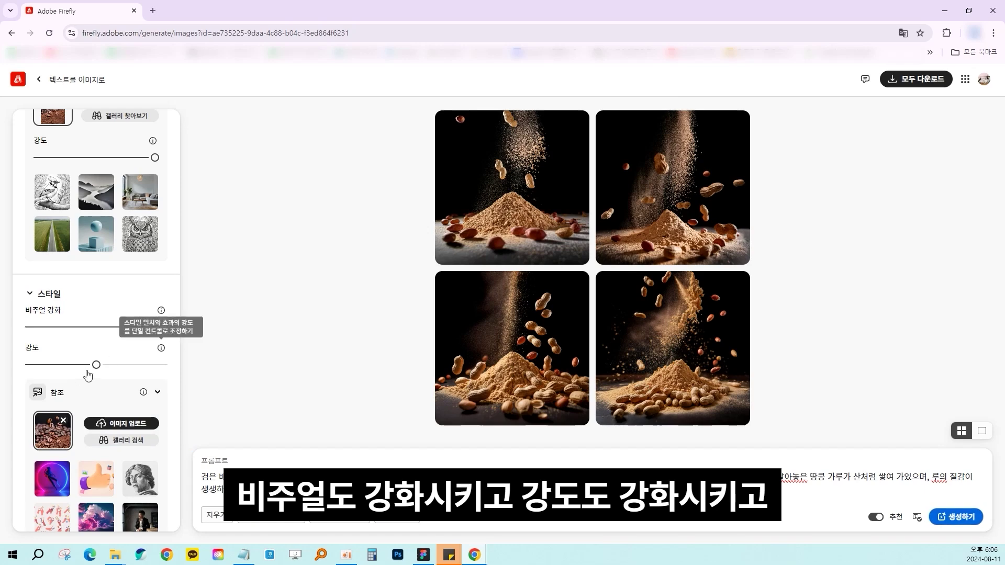
pyautogui.moveTo(95, 366); pyautogui.dragTo(281, 365)
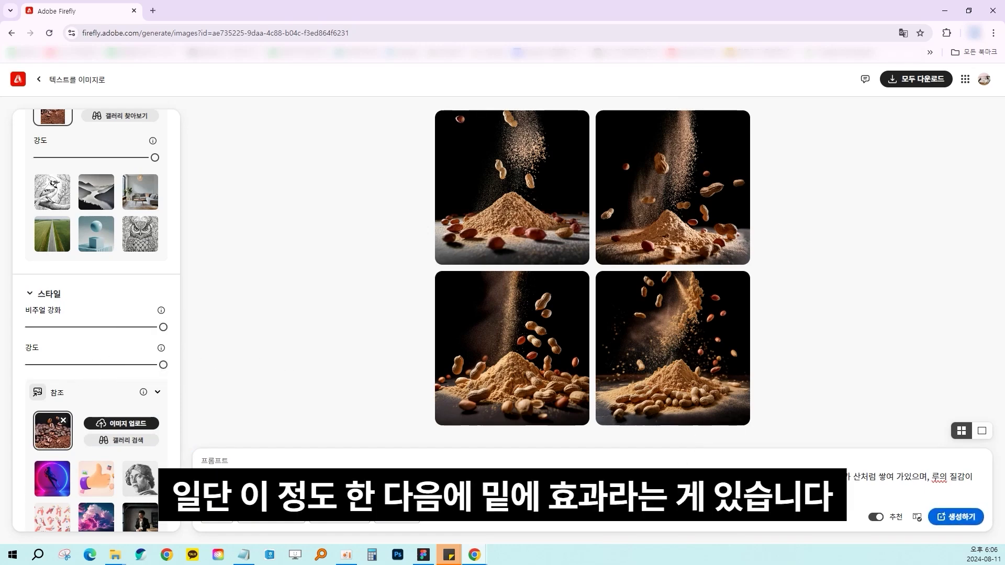
# Apply the 극사실주의 effect from the popular effects and generate new peanut images.
pyautogui.scroll(-6, 116, 387)
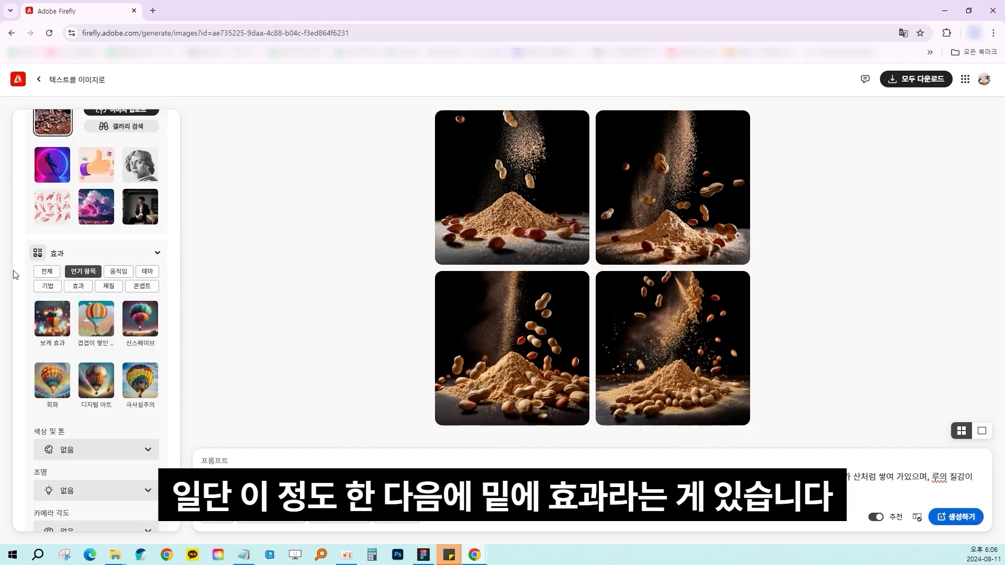
pyautogui.click(44, 276)
pyautogui.scroll(6, 93, 393)
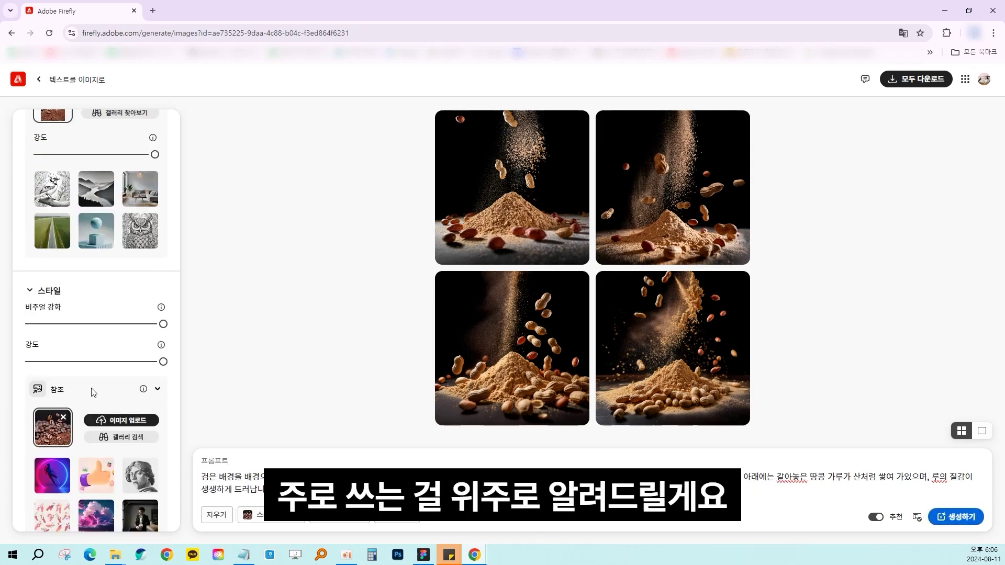
pyautogui.scroll(-4, 93, 392)
pyautogui.click(83, 377)
pyautogui.scroll(-3, 130, 375)
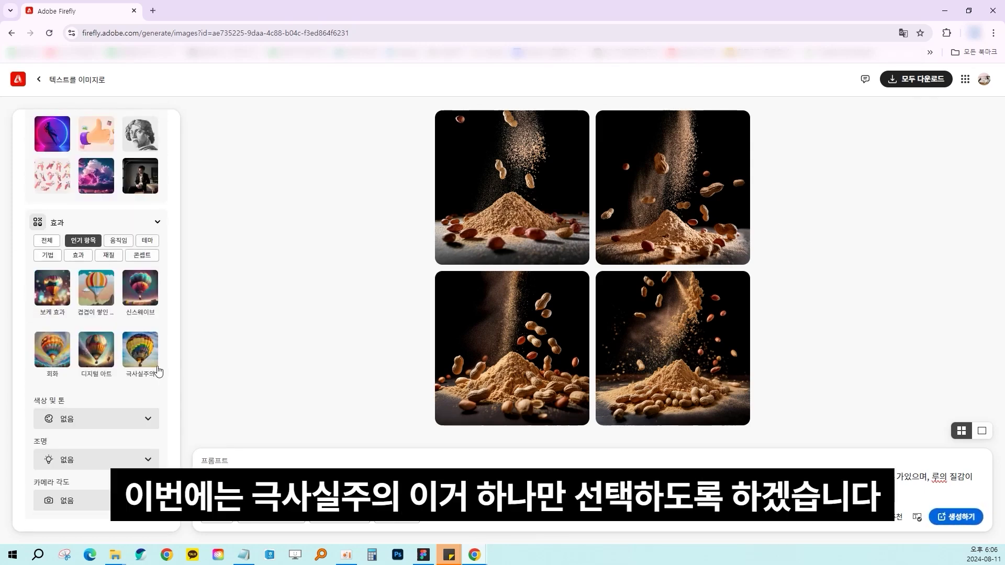
pyautogui.click(149, 363)
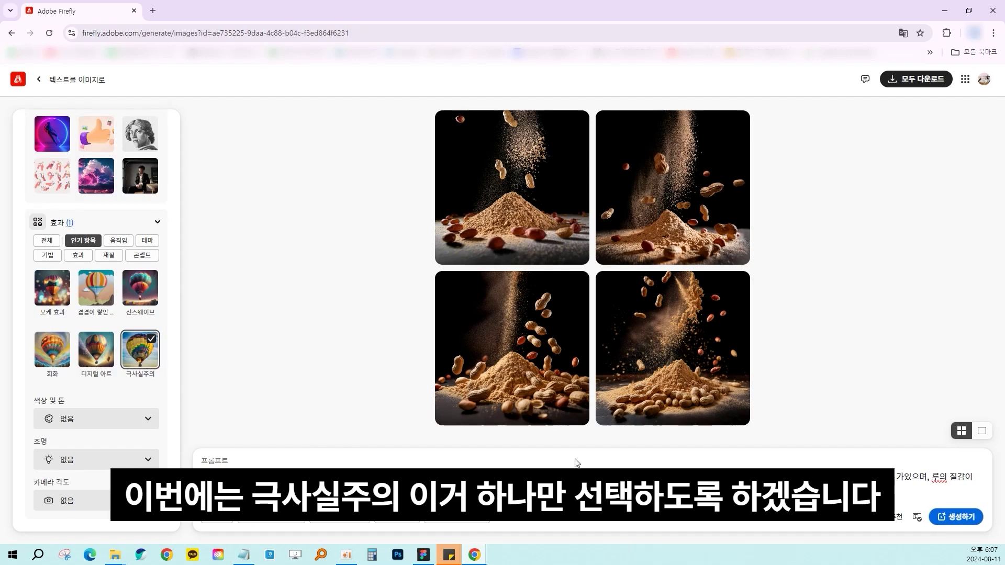
pyautogui.click(963, 518)
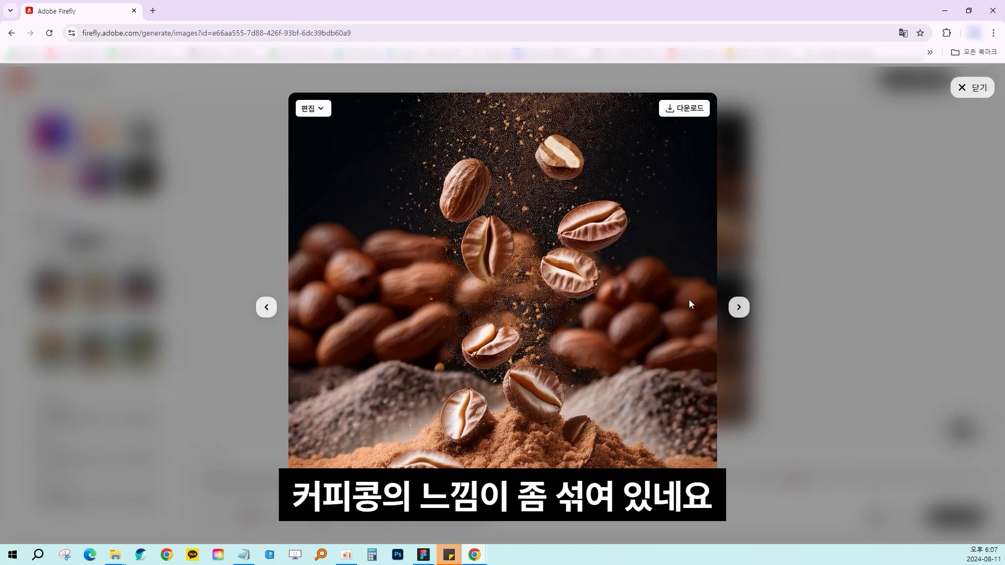
# Examine the images generated with maximum reference strength in the enlarged view and return to the results.
pyautogui.click(738, 308)
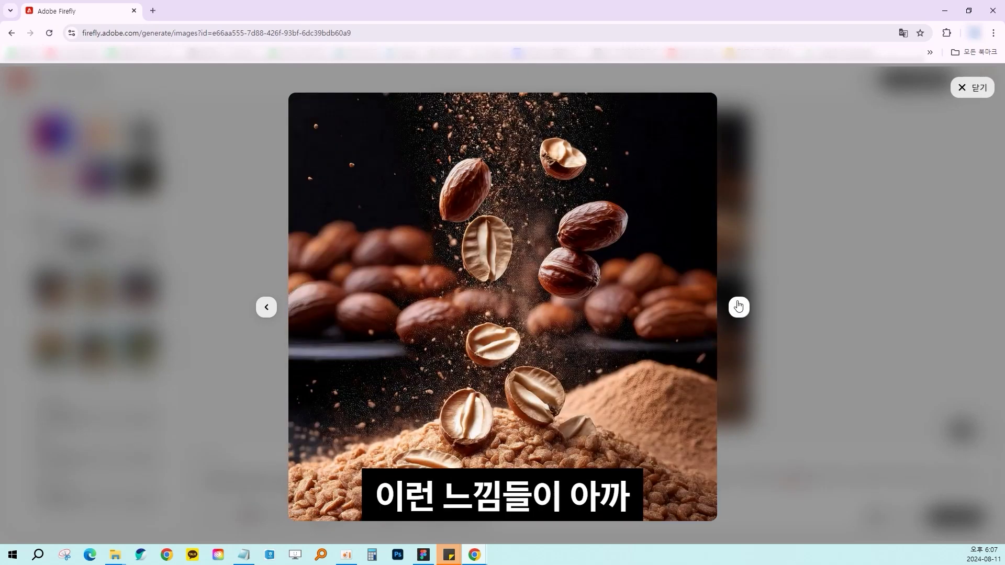
pyautogui.click(739, 308)
pyautogui.click(807, 196)
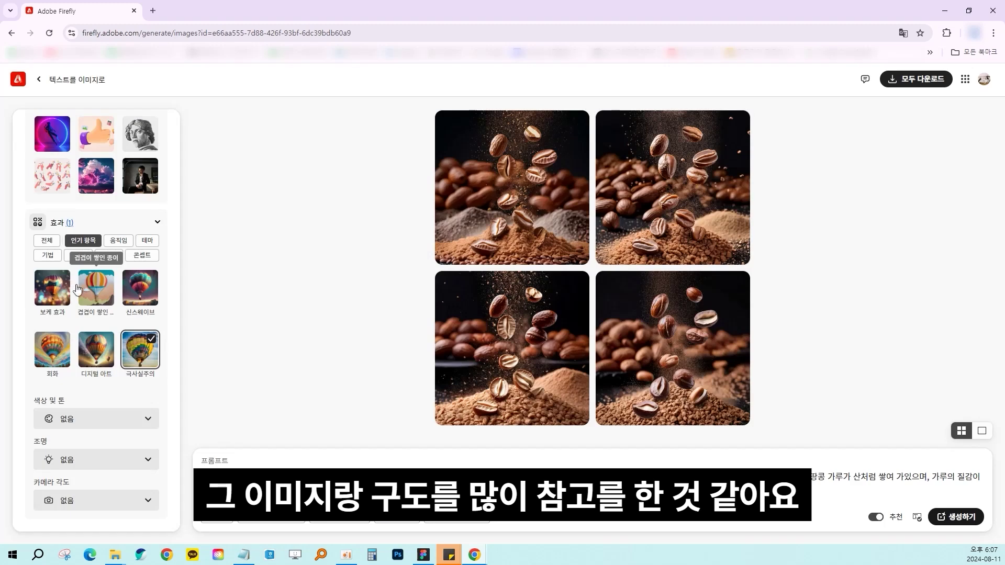
# Lower only the composition reference strength to the midpoint, generate new images, and open the first one.
pyautogui.scroll(10, 78, 290)
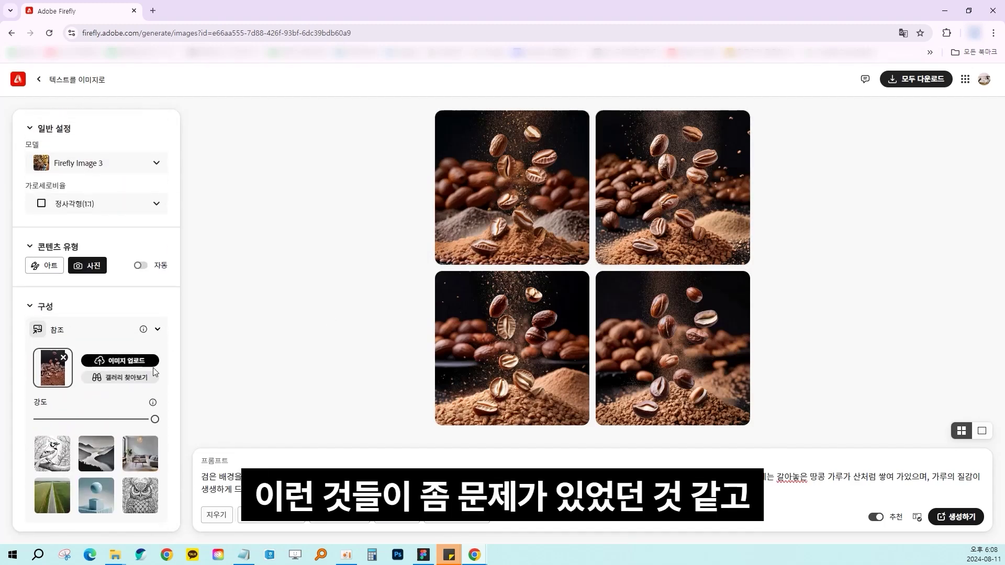
pyautogui.moveTo(144, 423); pyautogui.dragTo(83, 425)
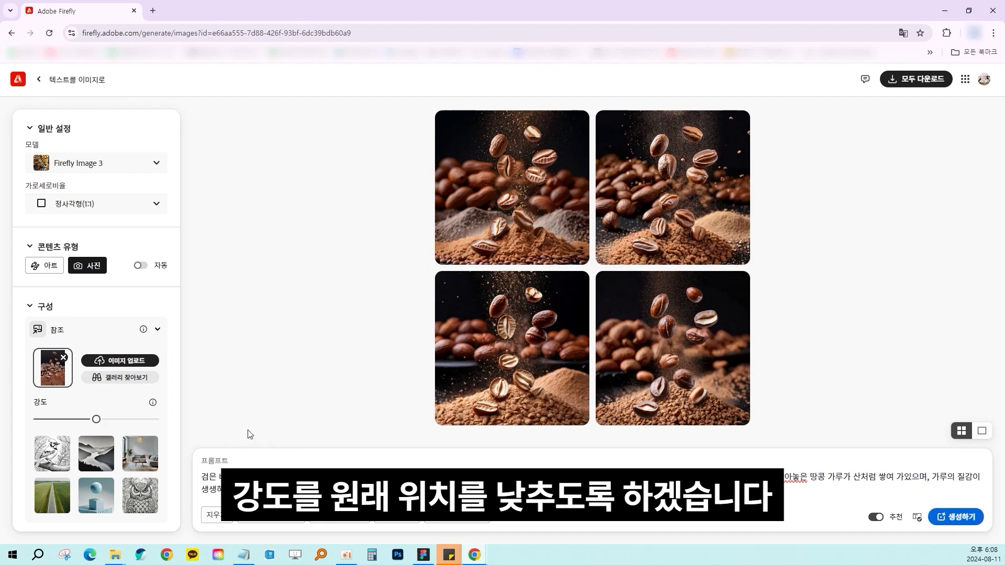
pyautogui.click(953, 517)
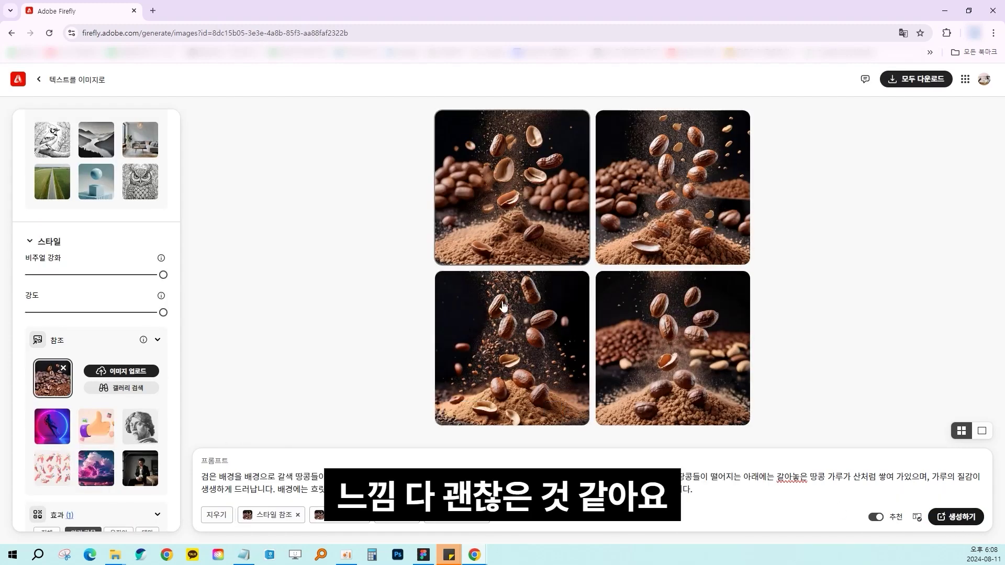
pyautogui.click(529, 206)
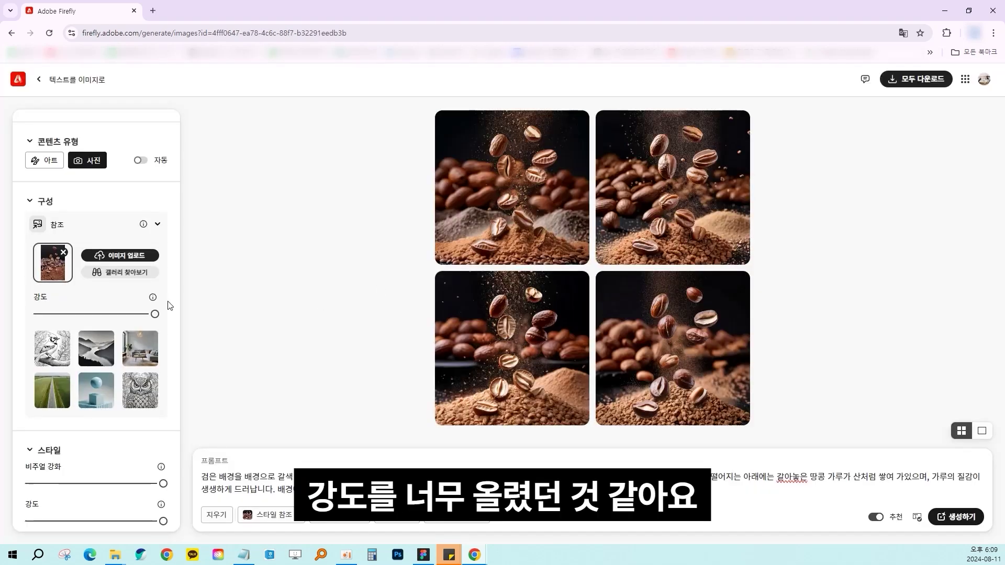
# Set the composition 강도, 비주얼 강화 and style 강도 to their midpoints and generate new images.
pyautogui.scroll(-2, 145, 211)
pyautogui.moveTo(156, 211); pyautogui.dragTo(97, 210)
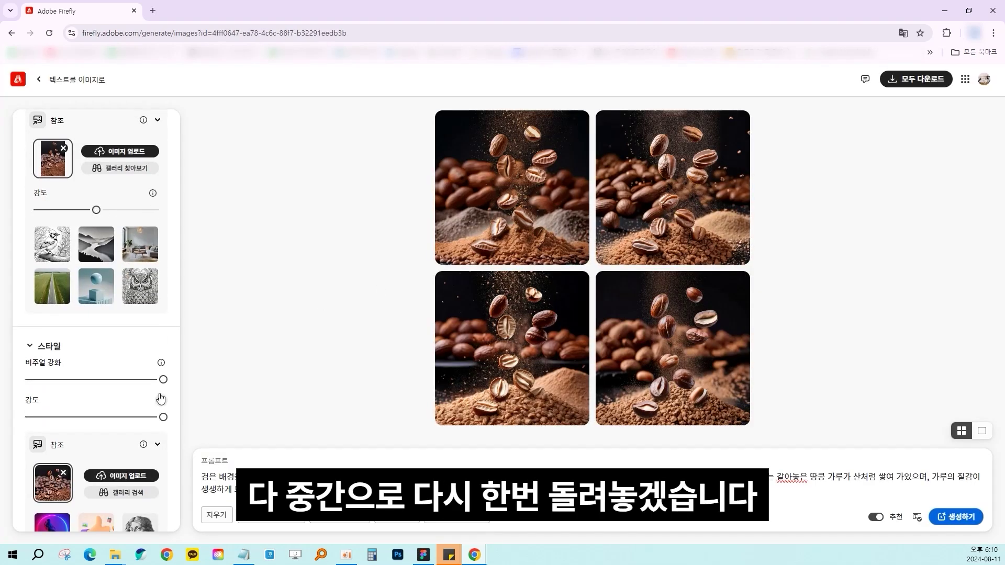
pyautogui.moveTo(162, 379); pyautogui.dragTo(96, 378)
pyautogui.moveTo(163, 417); pyautogui.dragTo(96, 417)
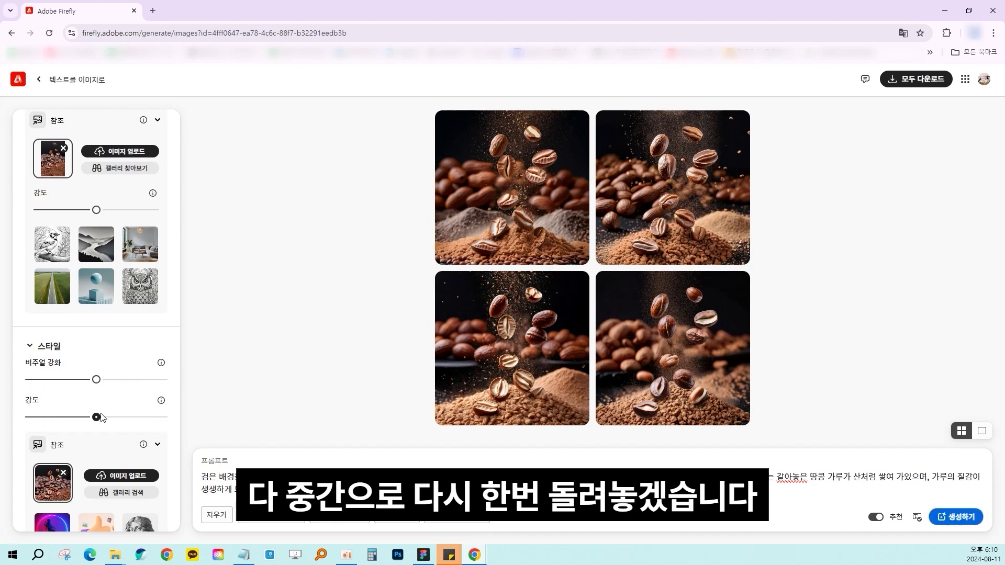
pyautogui.click(956, 517)
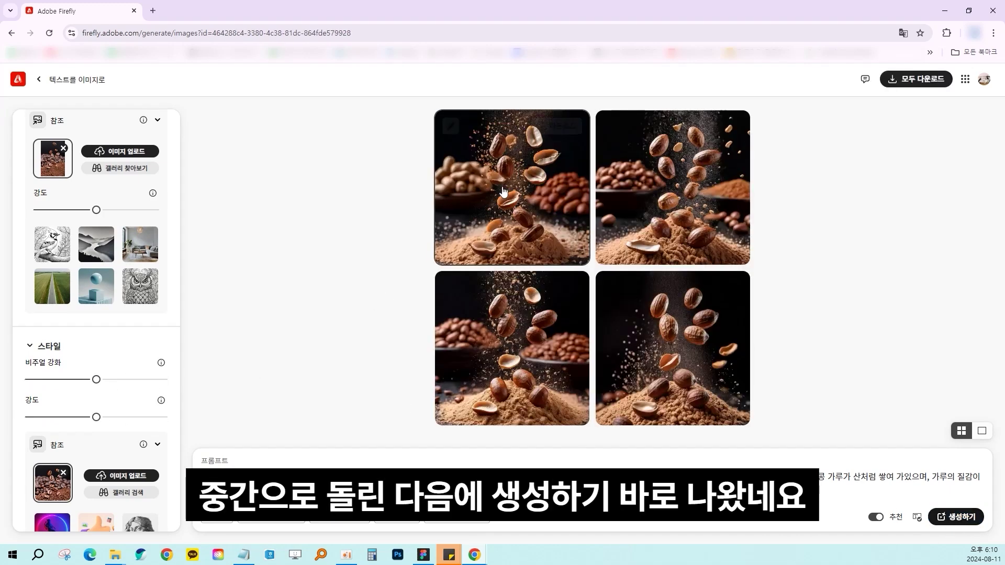
# Examine the images generated with the midpoint settings one by one and return to the results.
pyautogui.click(460, 160)
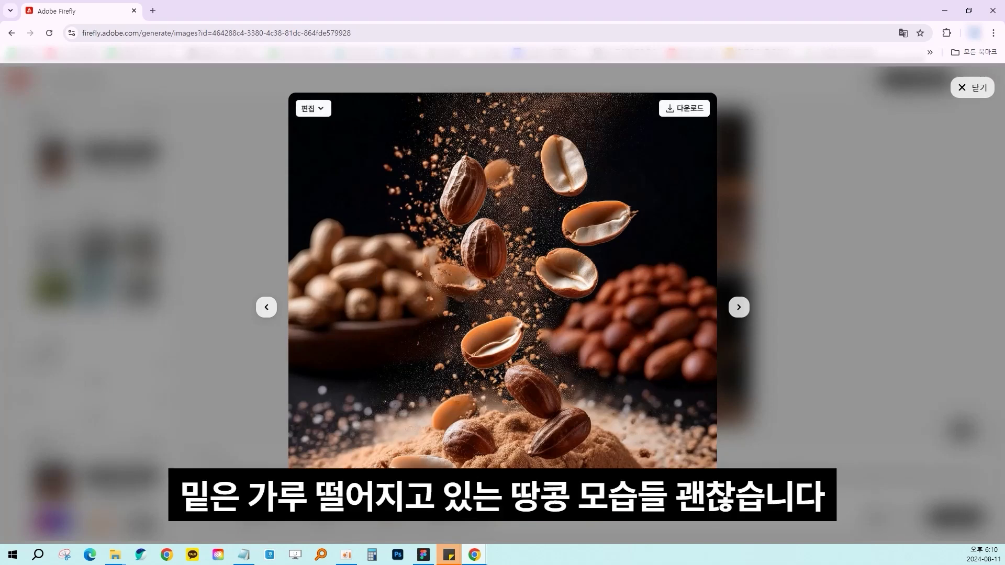
pyautogui.click(739, 307)
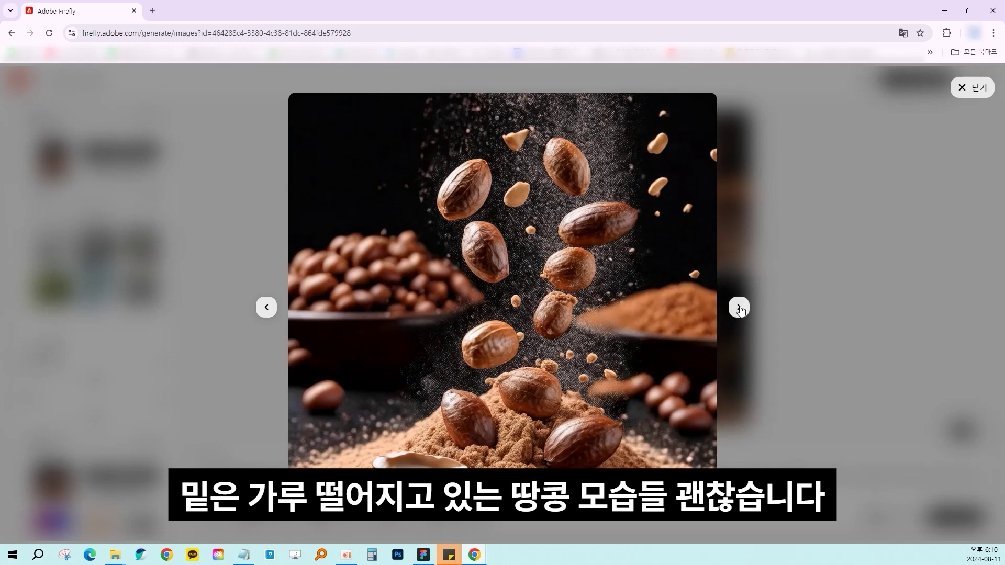
pyautogui.click(739, 307)
pyautogui.click(740, 308)
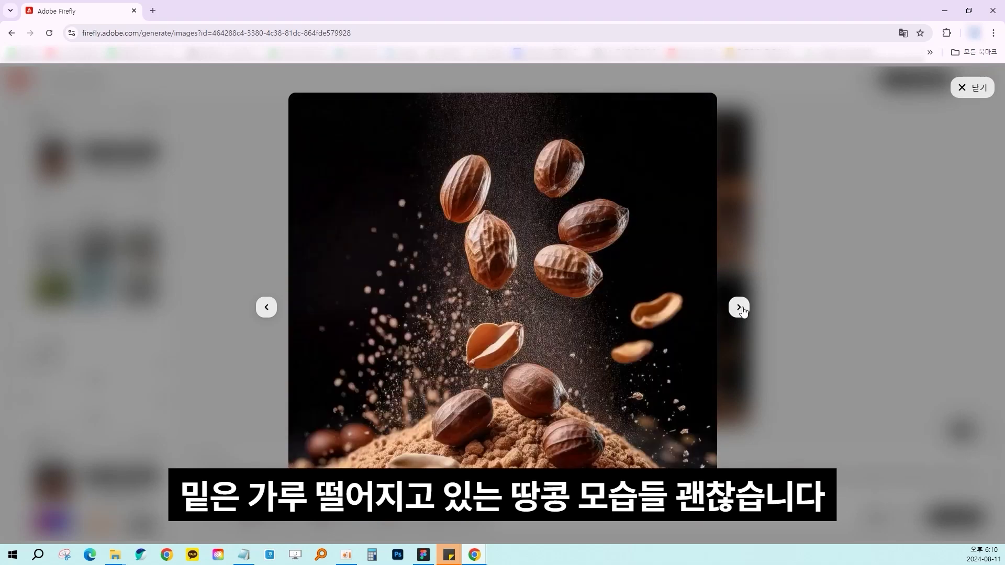
pyautogui.click(740, 309)
pyautogui.click(796, 231)
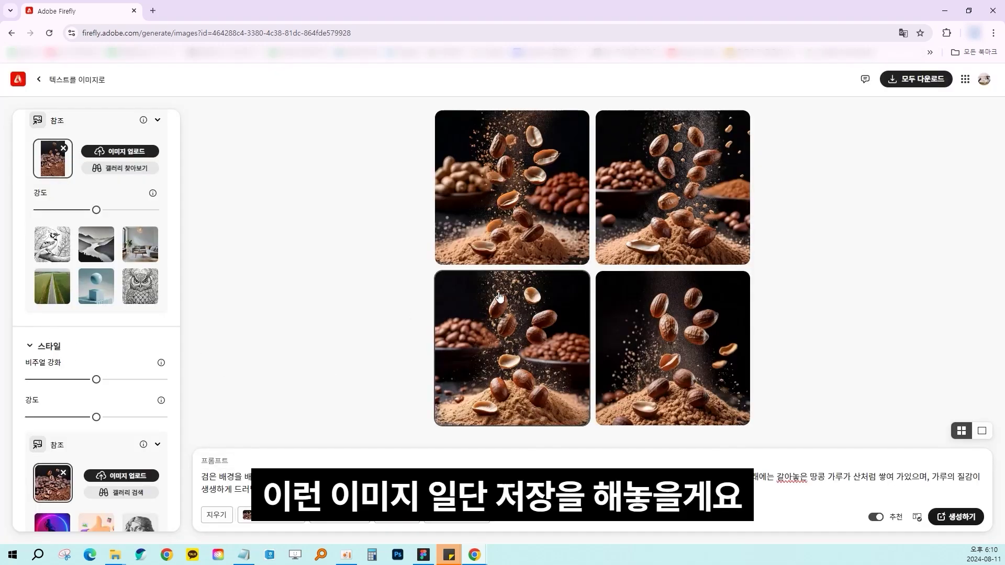
# Download the first and third peanut images from the enlarged view, dismissing the Adobe Express suggestion.
pyautogui.click(539, 190)
pyautogui.click(677, 120)
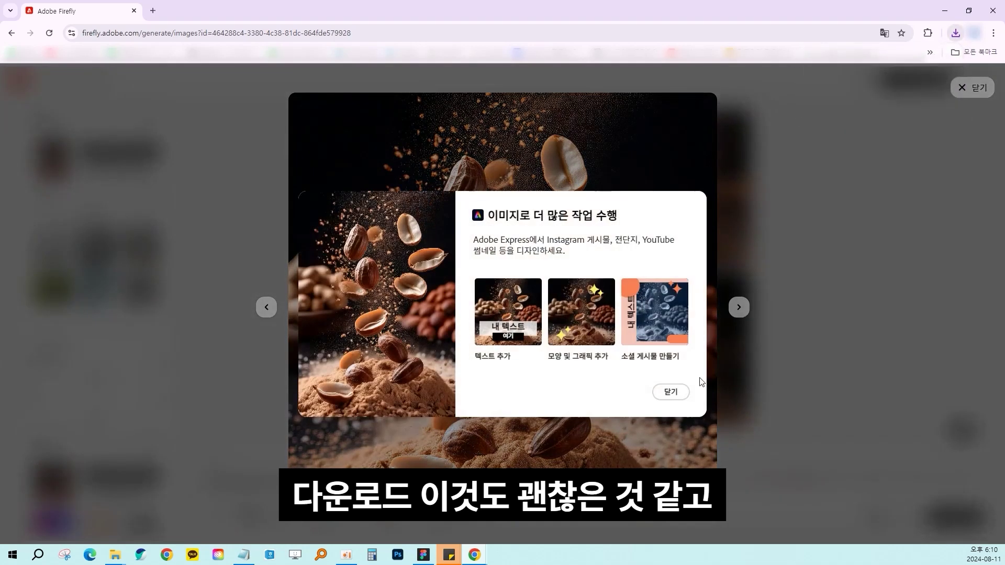
pyautogui.click(671, 391)
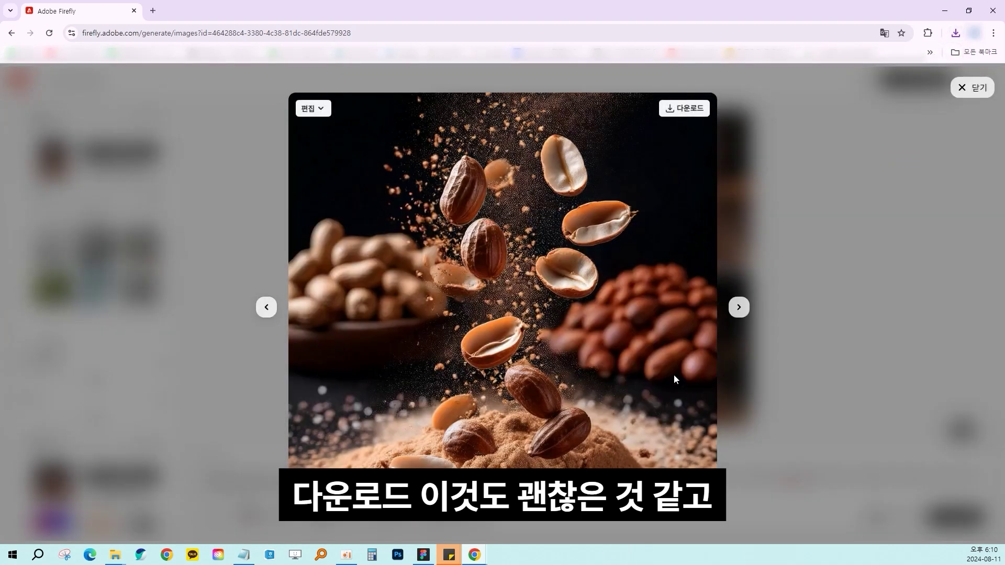
pyautogui.click(738, 306)
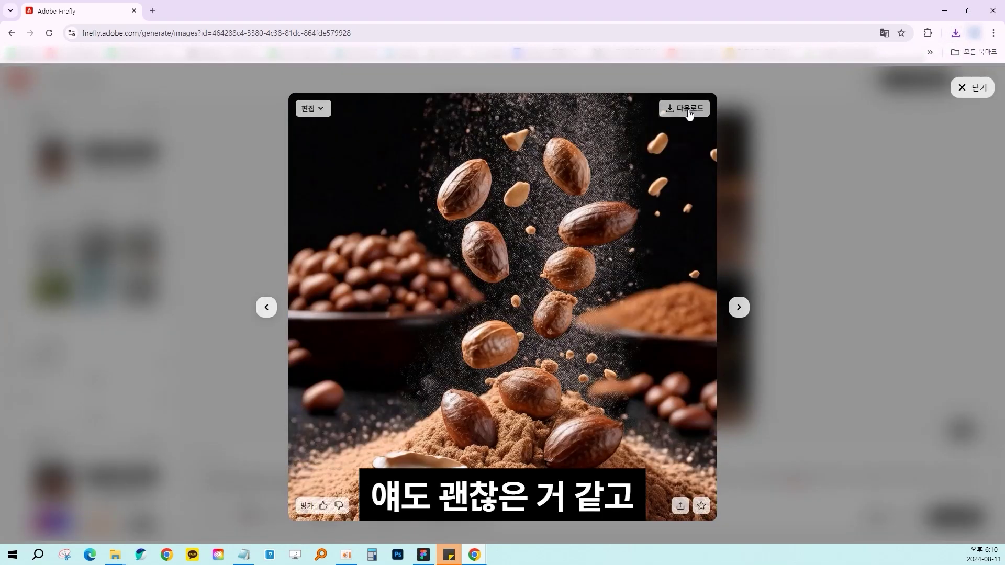
pyautogui.click(738, 309)
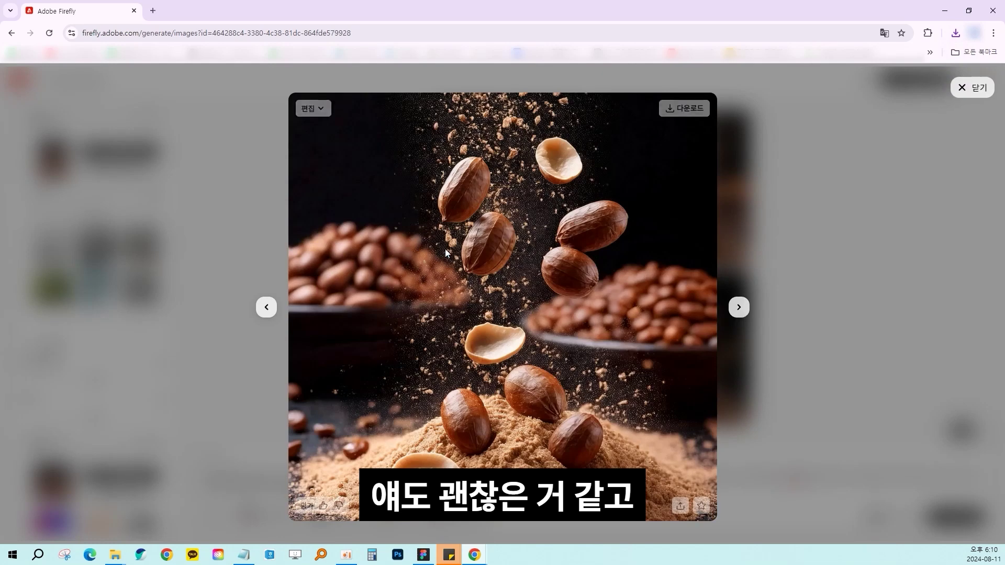
pyautogui.click(674, 111)
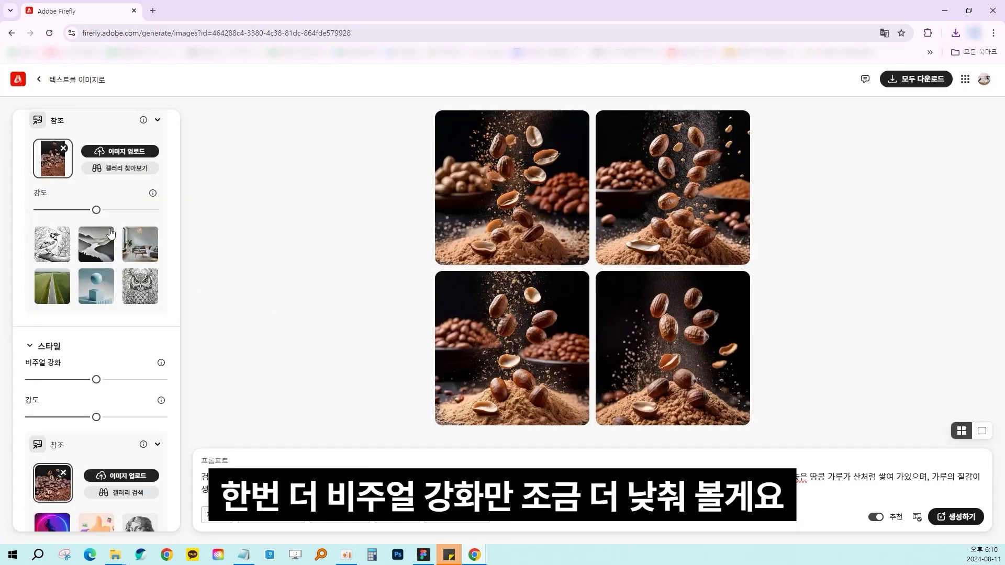
# Lower 비주얼 강화 to about a quarter of its range, generate new images, and compare the first three enlarged.
pyautogui.moveTo(96, 379); pyautogui.dragTo(63, 379)
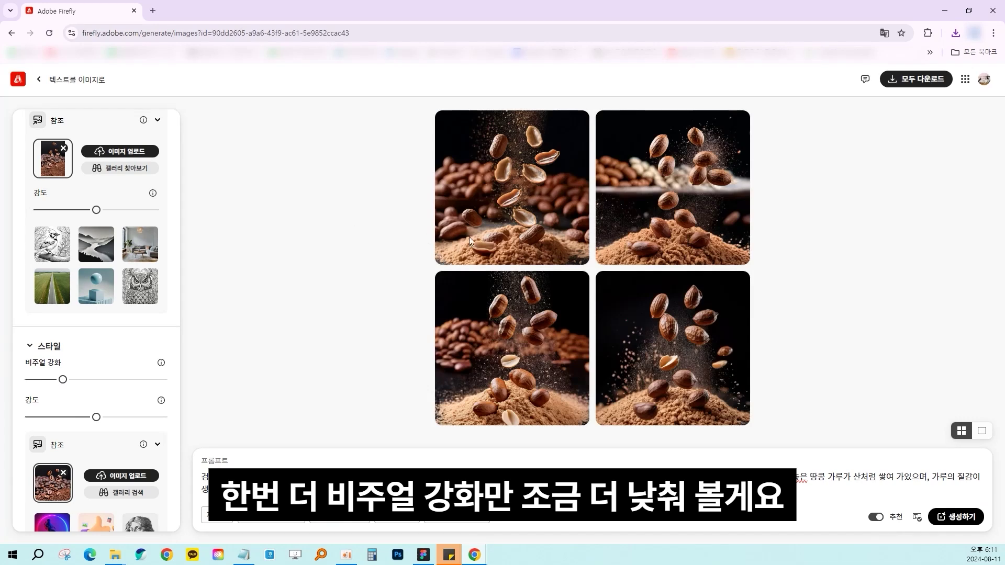
pyautogui.click(531, 193)
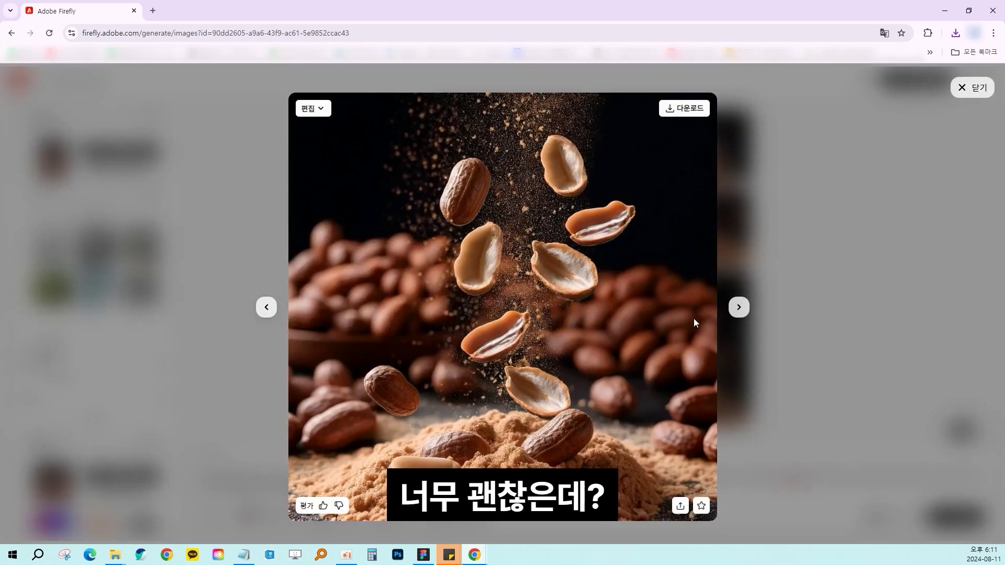
pyautogui.click(739, 307)
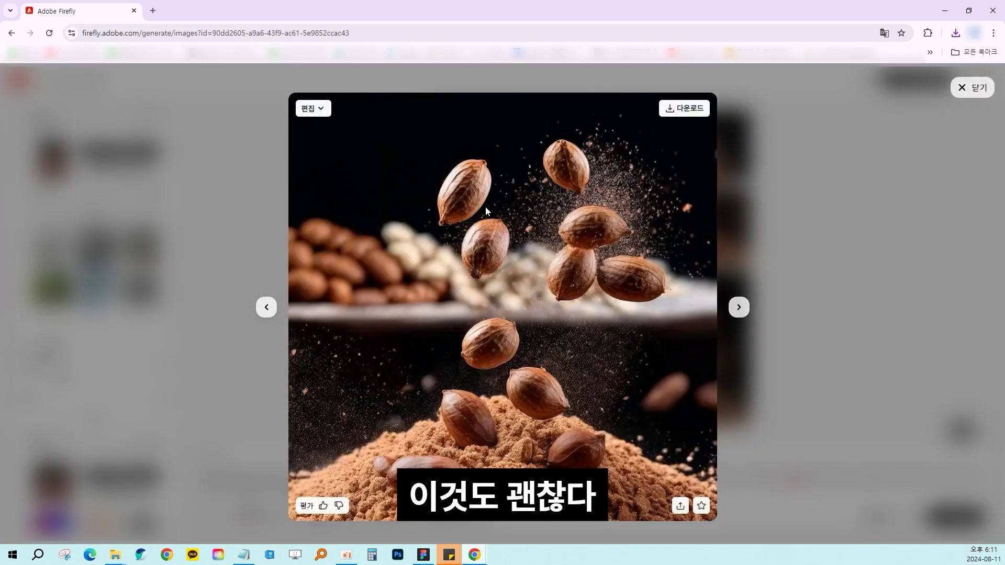
pyautogui.click(739, 307)
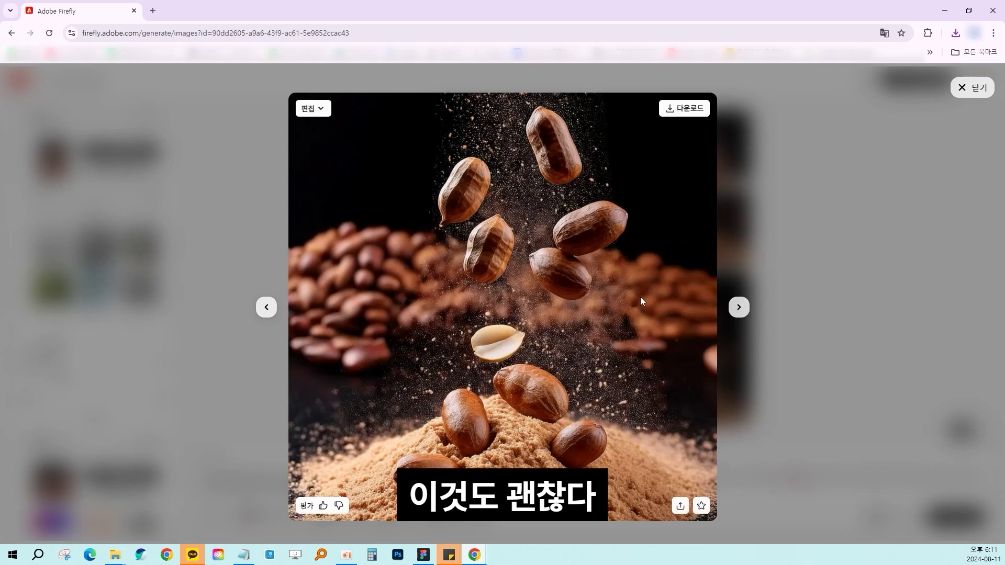
# Download the third image of the new set and return to the results.
pyautogui.click(680, 108)
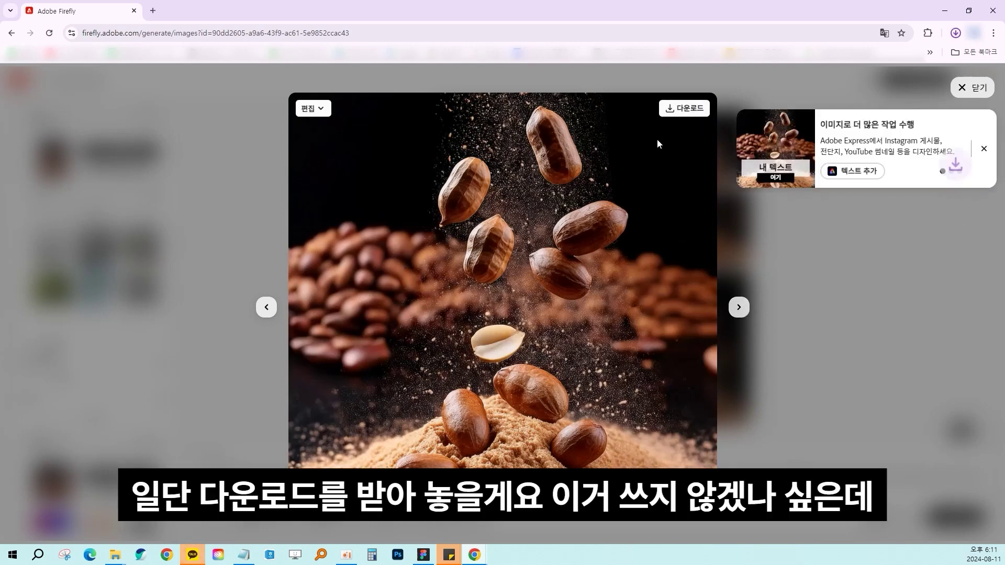
pyautogui.click(865, 375)
pyautogui.click(604, 337)
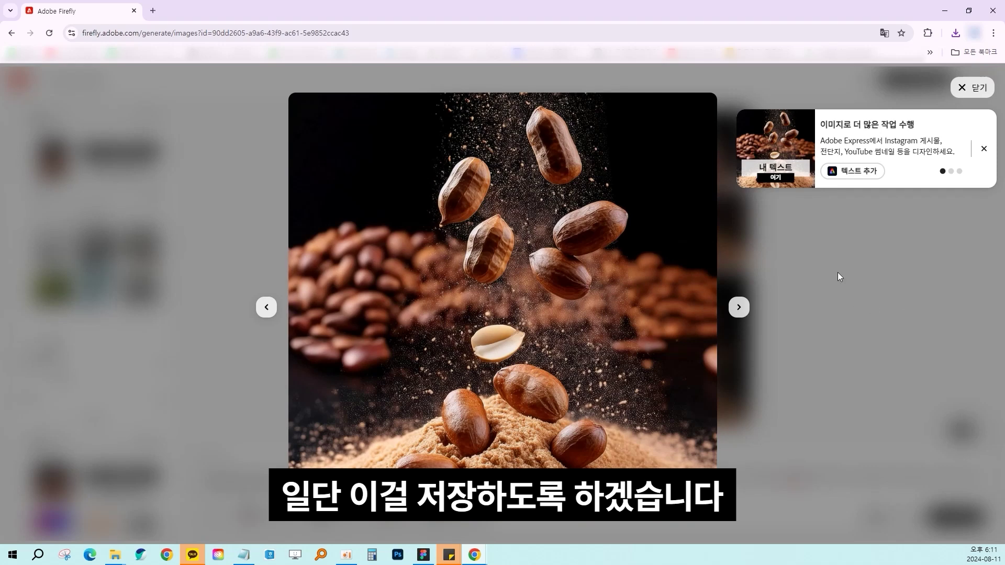
pyautogui.click(778, 292)
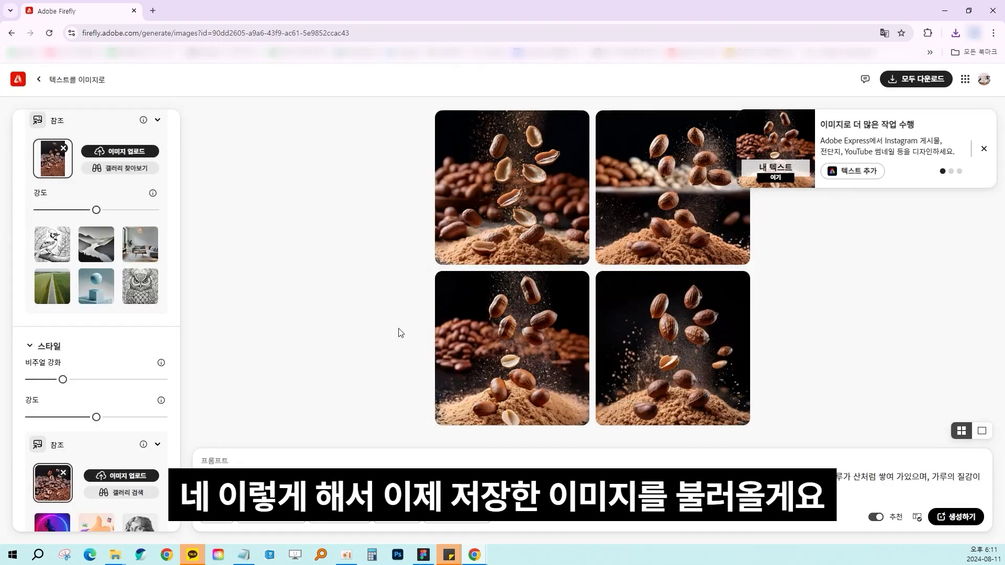
# Switch to Figma, bring in the last downloaded peanut image, and place it beside the coffee bean photo, scaled to its 1290 px height.
pyautogui.click(430, 558)
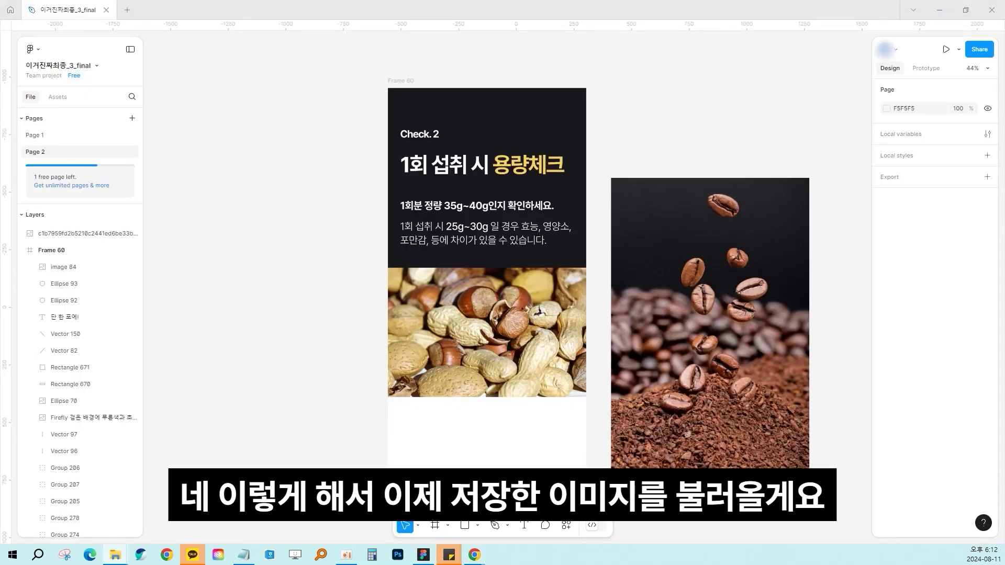
pyautogui.moveTo(0, 225); pyautogui.dragTo(339, 225)
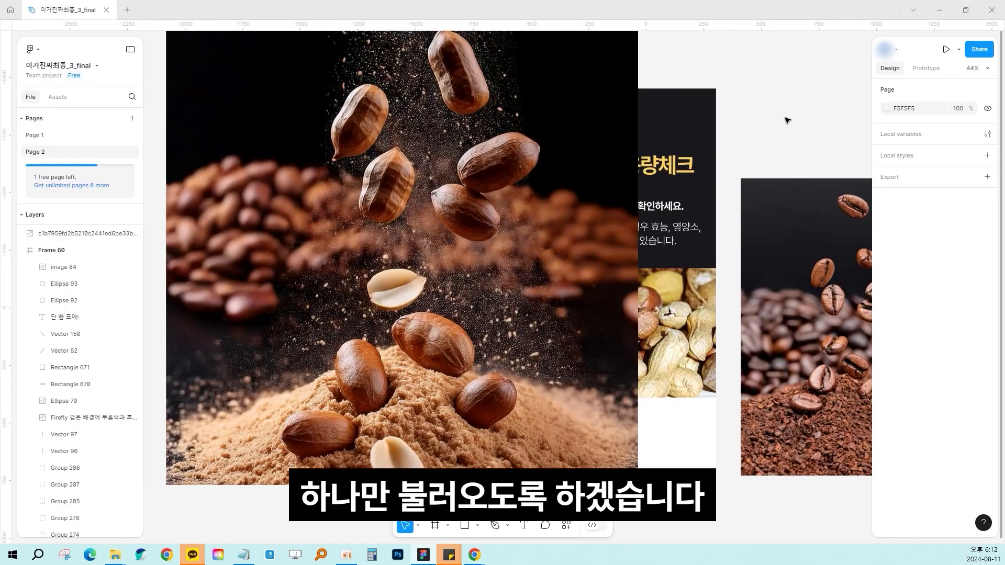
pyautogui.scroll(-4, 785, 119)
pyautogui.moveTo(780, 119); pyautogui.dragTo(655, 136)
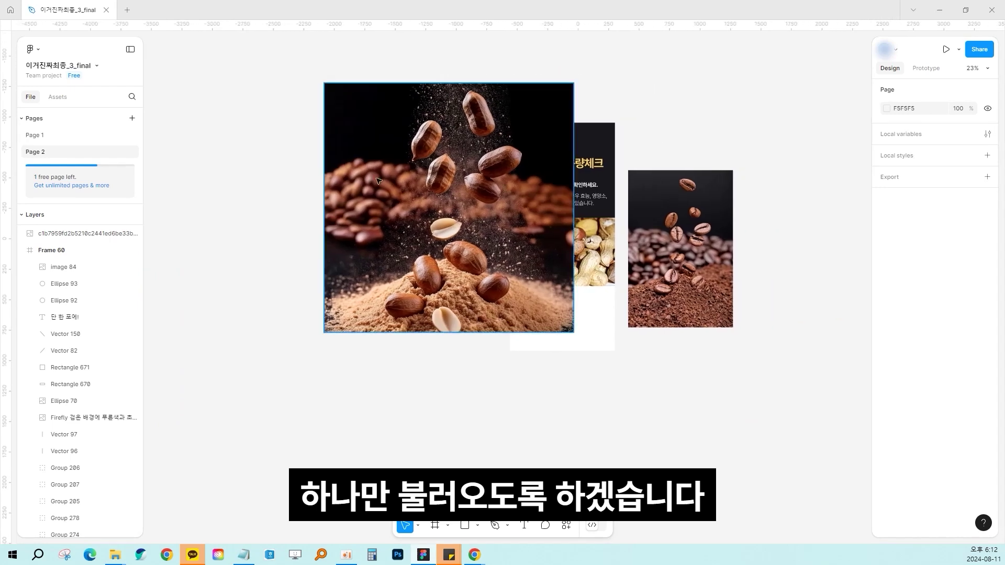
pyautogui.moveTo(461, 199); pyautogui.dragTo(866, 238)
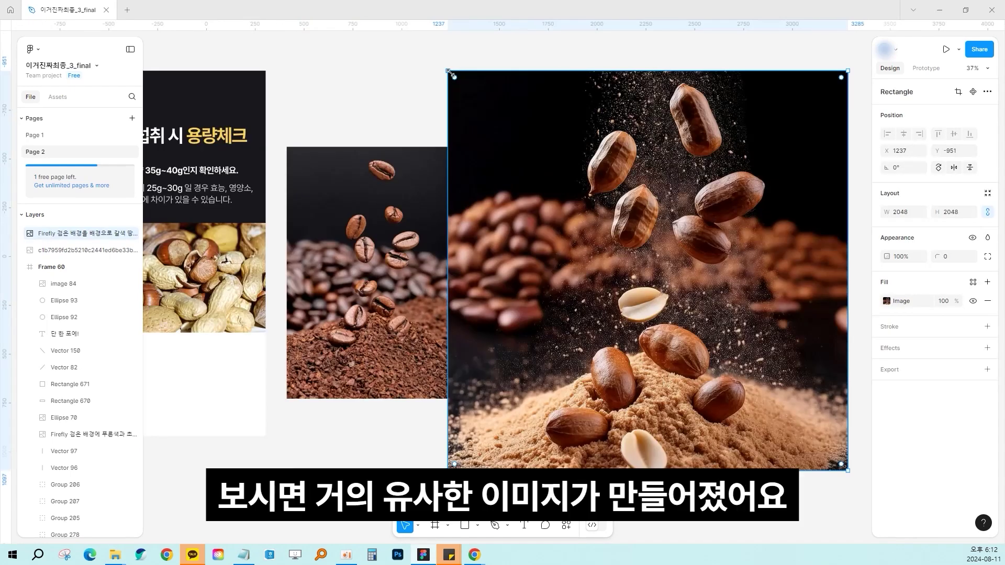
pyautogui.moveTo(449, 71); pyautogui.dragTo(517, 141)
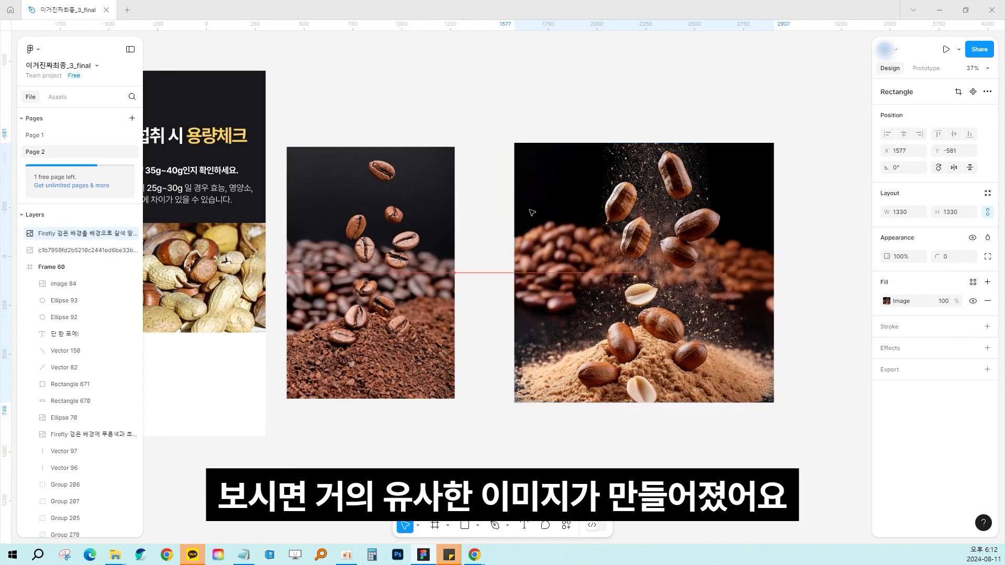
pyautogui.moveTo(571, 213); pyautogui.dragTo(518, 217)
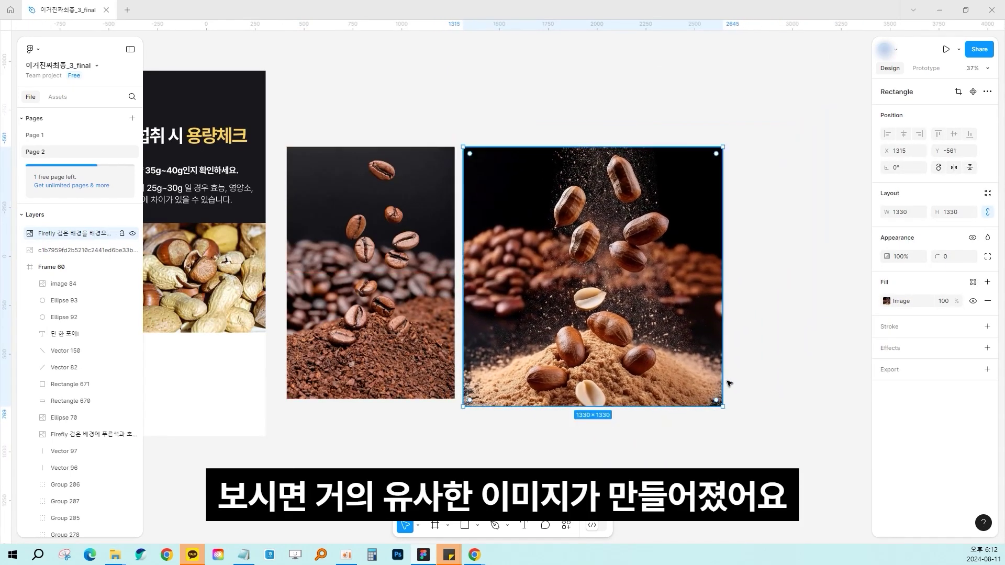
pyautogui.hscroll(-3, 700, 74)
pyautogui.click(700, 74)
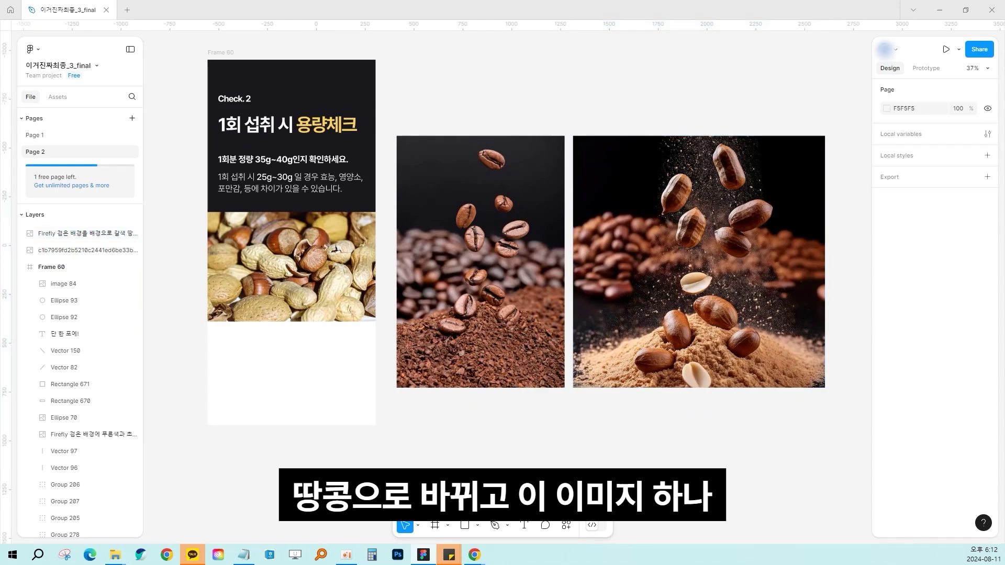
# Bring in the first downloaded peanut image and line it up beside the other peanut image at the same height.
pyautogui.hotkey('ctrl', 'v')
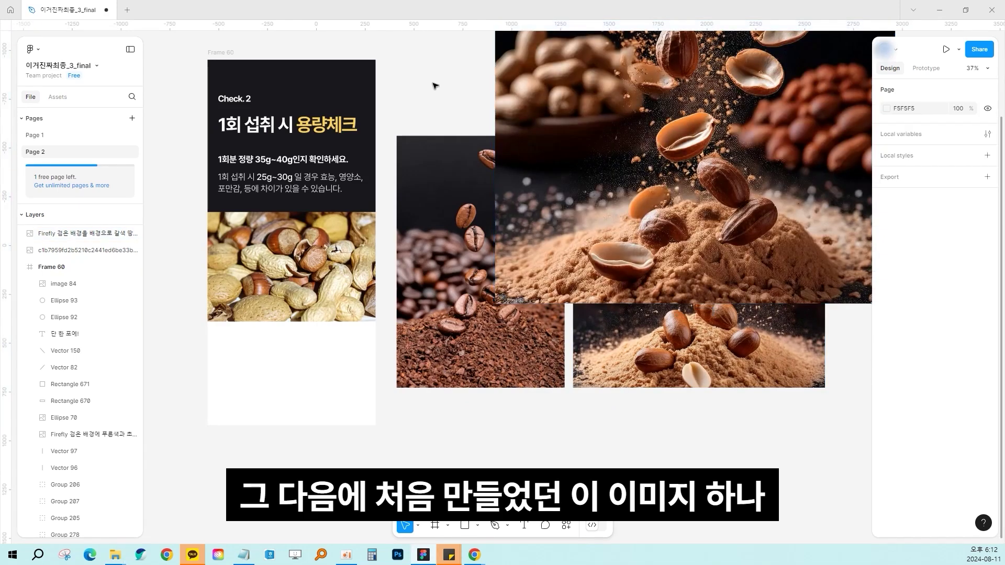
pyautogui.scroll(-3, 471, 314)
pyautogui.moveTo(603, 81); pyautogui.dragTo(595, 394)
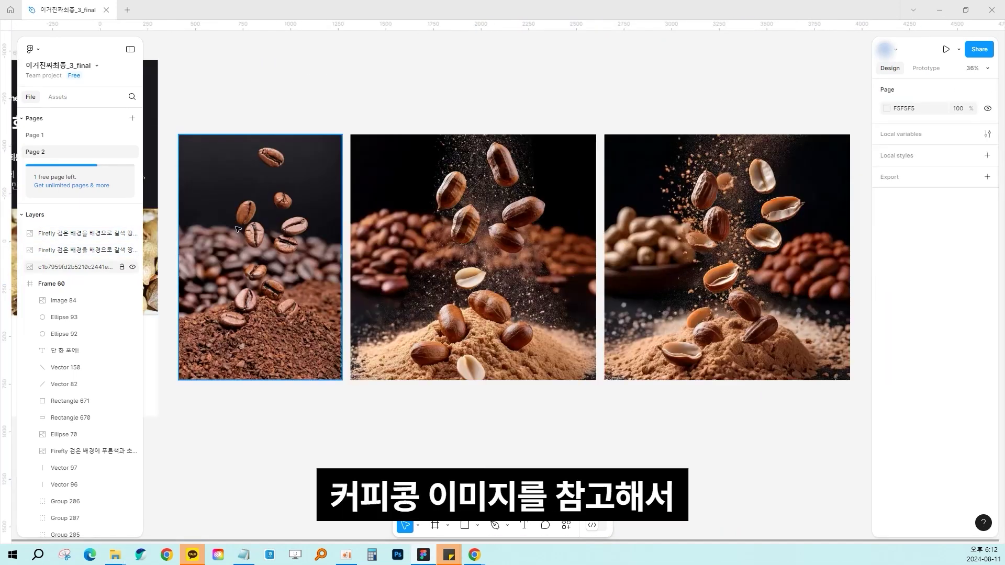
pyautogui.click(308, 109)
pyautogui.hscroll(1, 307, 109)
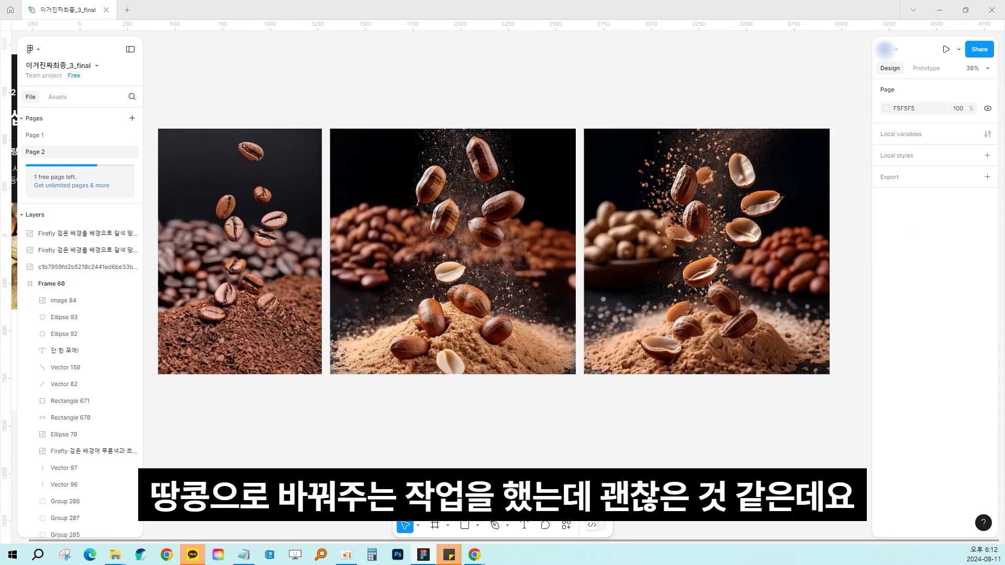
# Move the peanut image next to the coffee bean photo over to the left edge of the Check. 2 frame.
pyautogui.hscroll(-5, 386, 321)
pyautogui.scroll(2, 385, 320)
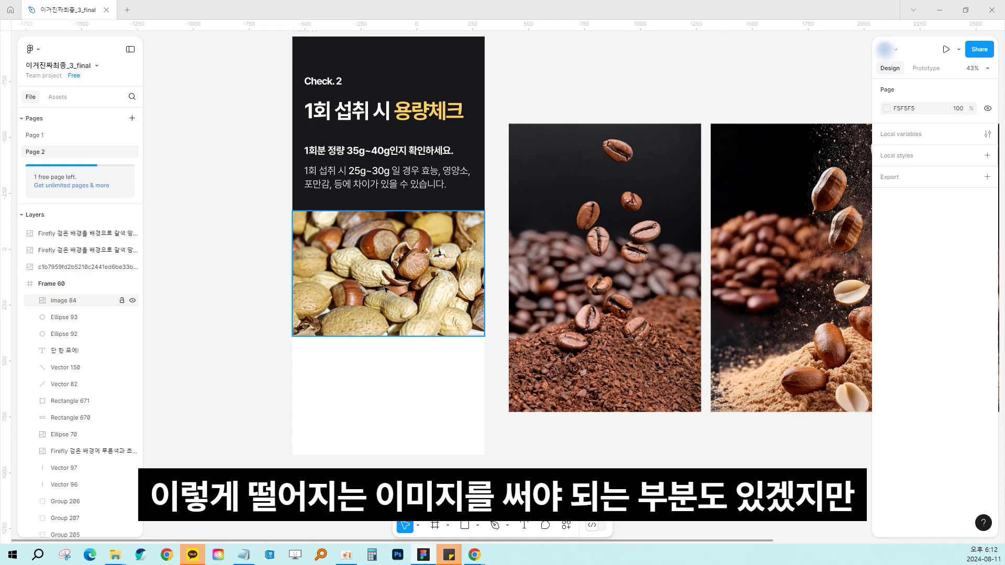
pyautogui.hscroll(3, 428, 361)
pyautogui.scroll(-1, 428, 361)
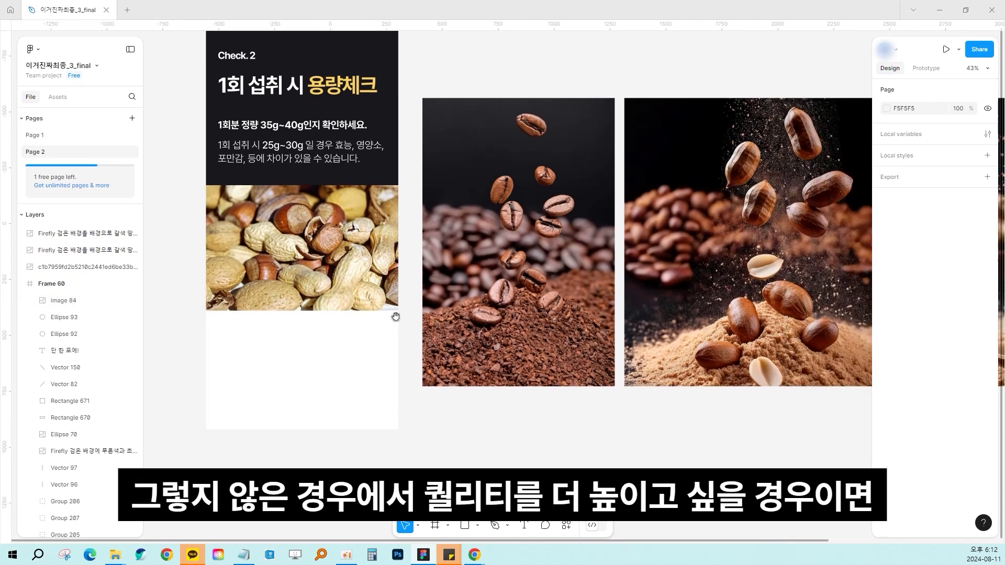
pyautogui.scroll(-1, 611, 439)
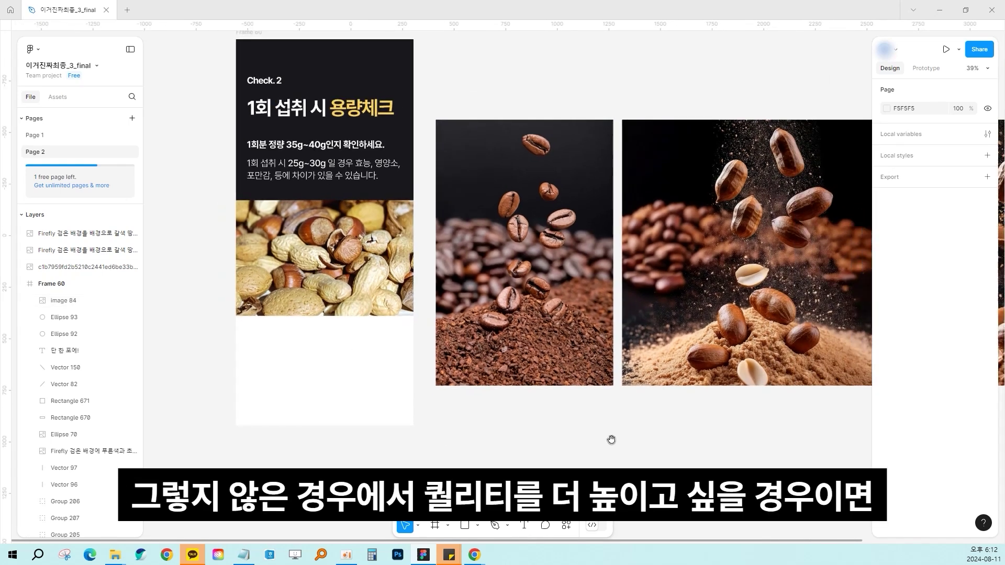
pyautogui.click(833, 239)
pyautogui.moveTo(833, 238); pyautogui.dragTo(186, 251)
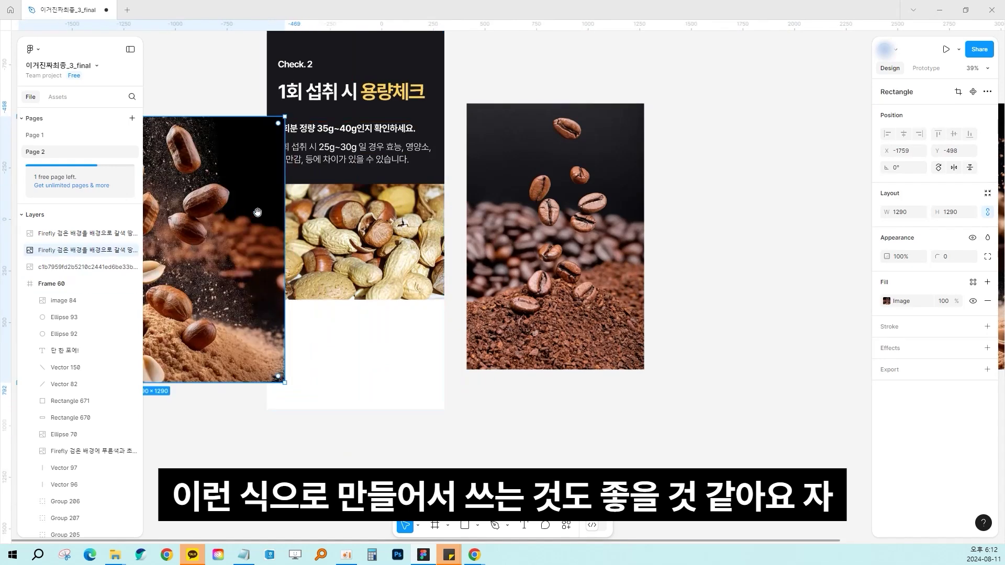
# Take the mixed-nut photo out of the Check. 2 frame and put the peanut image in its place below the heading.
pyautogui.hscroll(-8, 477, 263)
pyautogui.hscroll(5, 478, 263)
pyautogui.press('Escape')
pyautogui.scroll(-1, 477, 263)
pyautogui.moveTo(477, 263); pyautogui.dragTo(842, 239)
pyautogui.hscroll(-5, 471, 240)
pyautogui.moveTo(286, 238); pyautogui.dragTo(538, 272)
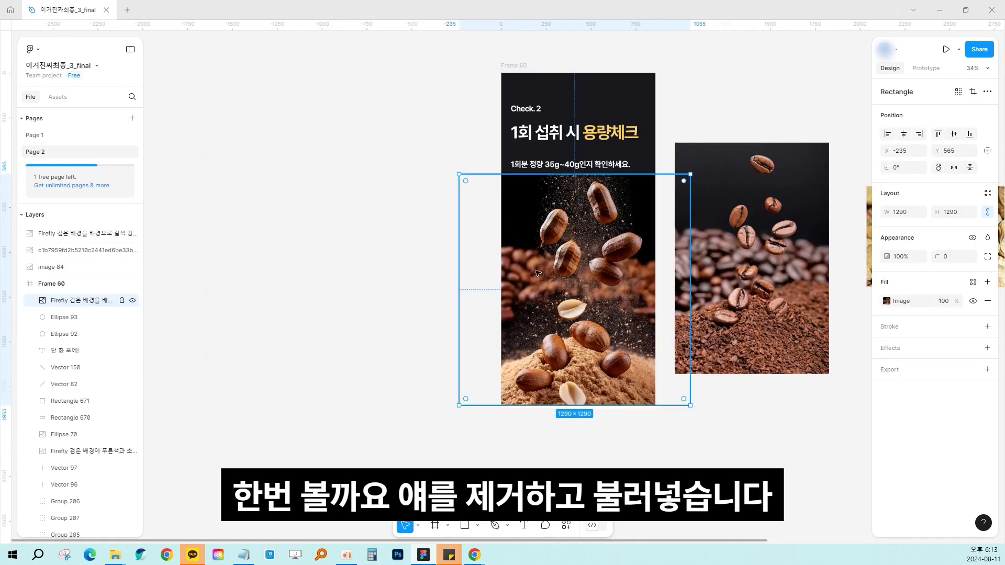
# Scale the peanut image to 875 × 875 px and fit it directly beneath the frame's dark text area at Y 800.
pyautogui.scroll(5, 615, 222)
pyautogui.moveTo(632, 147); pyautogui.dragTo(632, 212)
pyautogui.click(379, 228)
pyautogui.moveTo(379, 228); pyautogui.dragTo(373, 226)
pyautogui.scroll(-5, 373, 226)
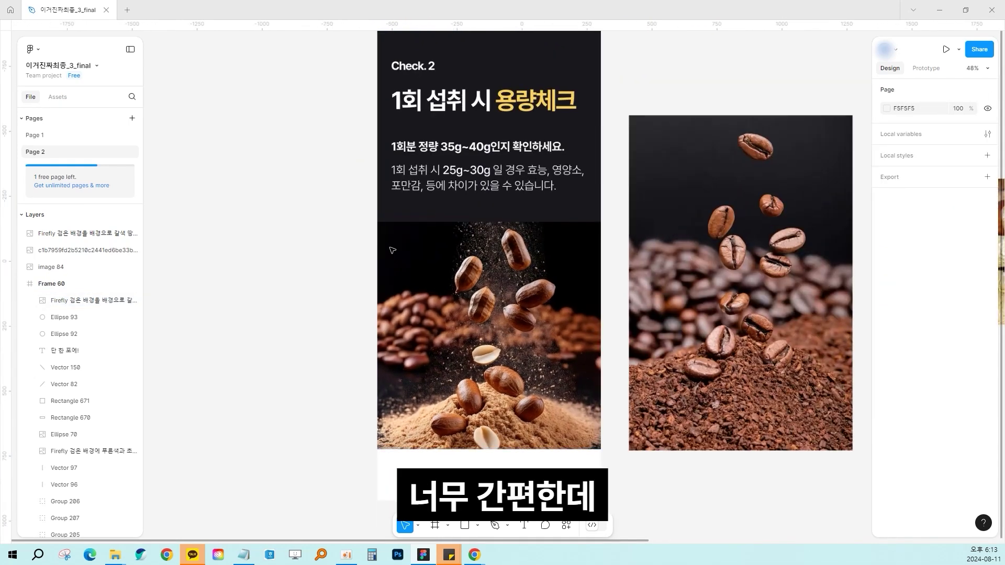
# Add a linear gradient fill over the frame's peanut image, with its first stop at 100% opacity.
pyautogui.scroll(6, 359, 242)
pyautogui.click(368, 246)
pyautogui.click(324, 220)
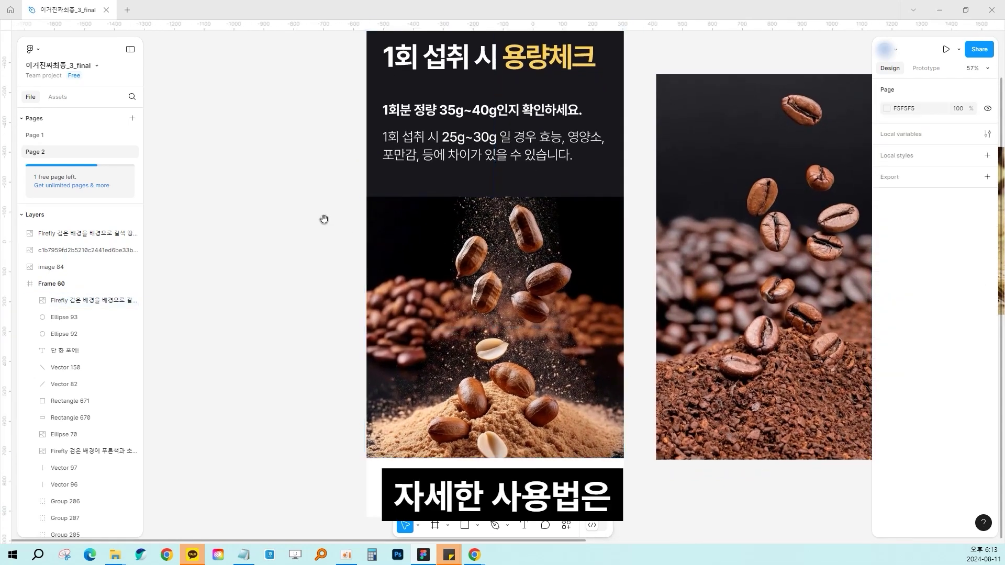
pyautogui.moveTo(332, 238); pyautogui.dragTo(329, 266)
pyautogui.moveTo(414, 293); pyautogui.dragTo(416, 293)
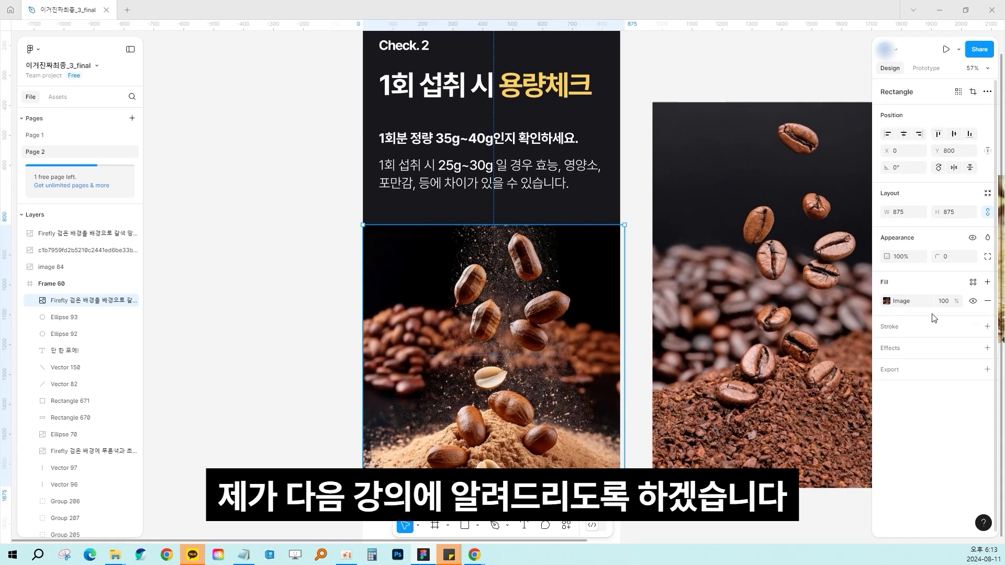
pyautogui.click(886, 301)
pyautogui.click(987, 282)
pyautogui.click(886, 301)
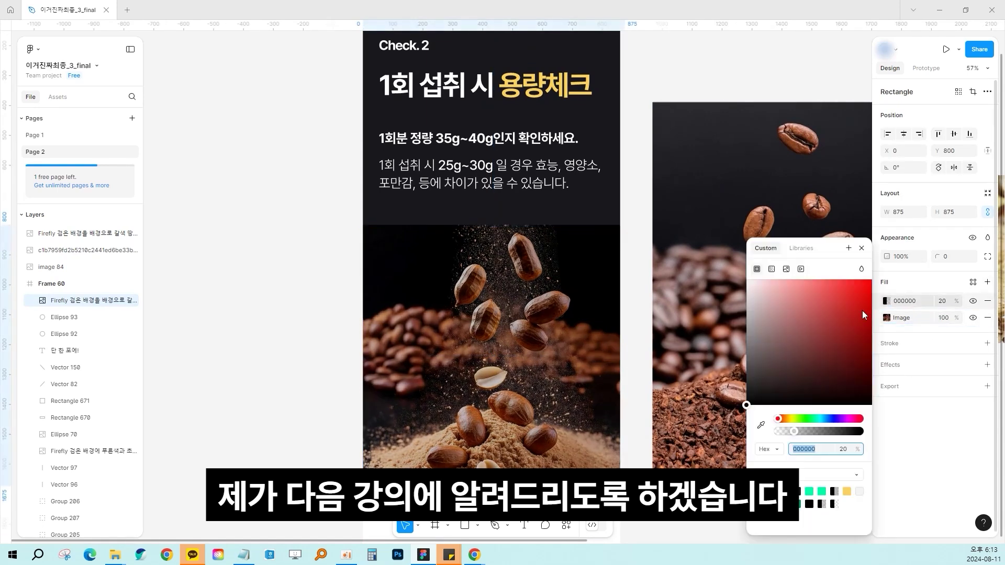
pyautogui.click(771, 269)
pyautogui.click(832, 368)
pyautogui.write('100')
# Color both gradient stops 19181D, end the fade at 38%, and raise the gradient fill's opacity to 100%.
pyautogui.click(787, 368)
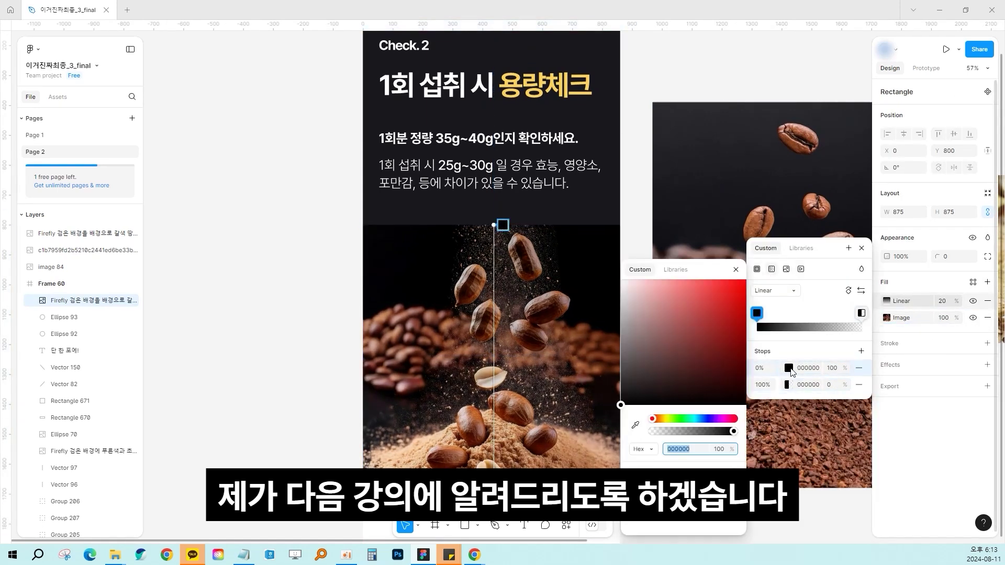
pyautogui.click(578, 244)
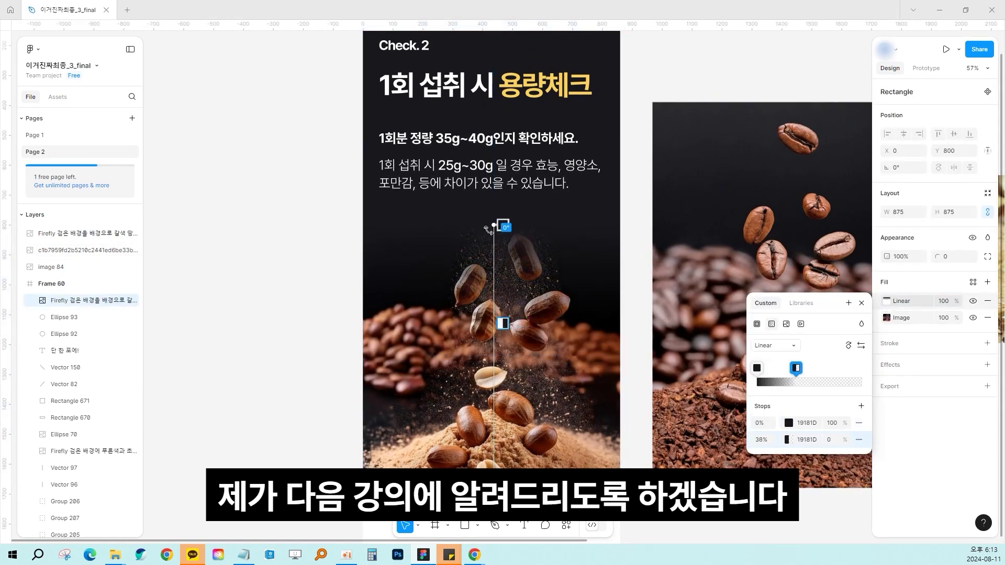
pyautogui.click(297, 226)
pyautogui.scroll(-3, 298, 226)
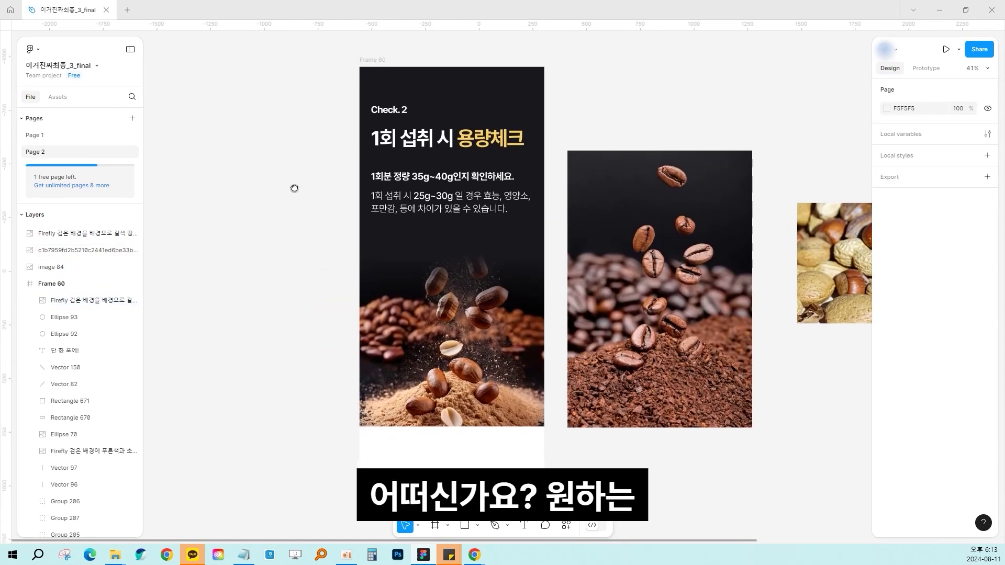
# Arrange the mixed-nut photo to the left and the coffee bean photo to the right of the frame for comparison.
pyautogui.click(314, 256)
pyautogui.click(650, 210)
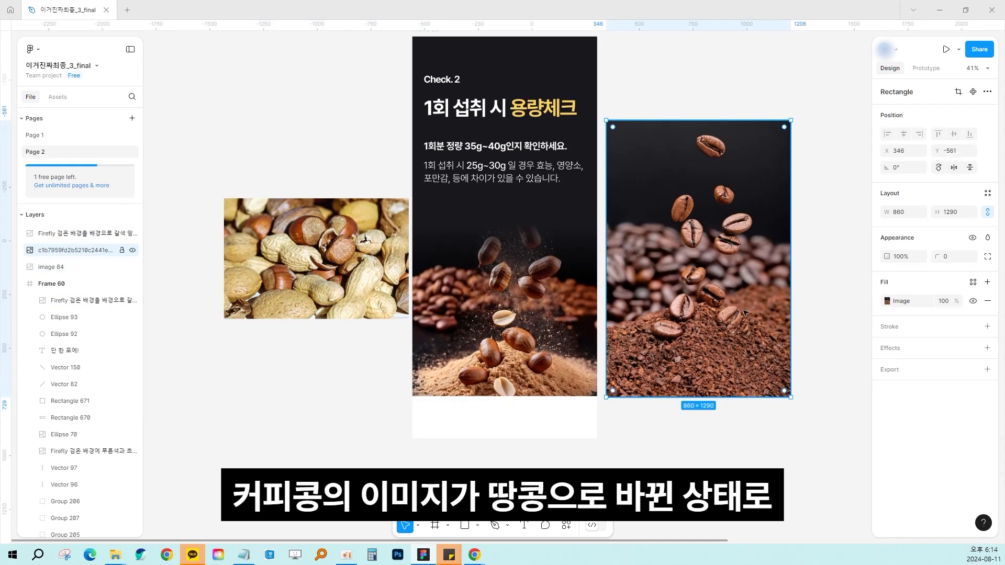
pyautogui.click(556, 441)
pyautogui.scroll(1, 554, 446)
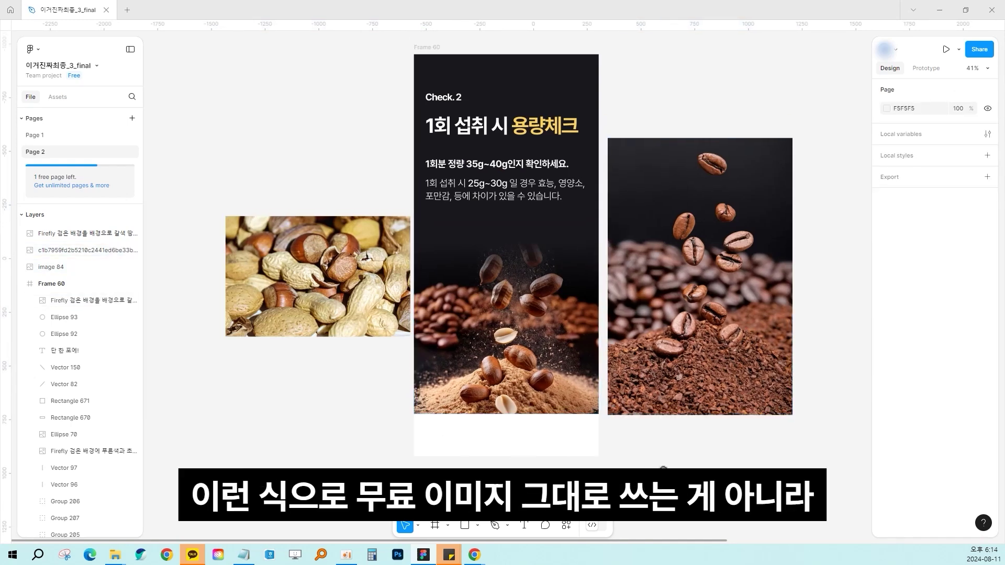
pyautogui.scroll(2, 347, 382)
pyautogui.click(240, 216)
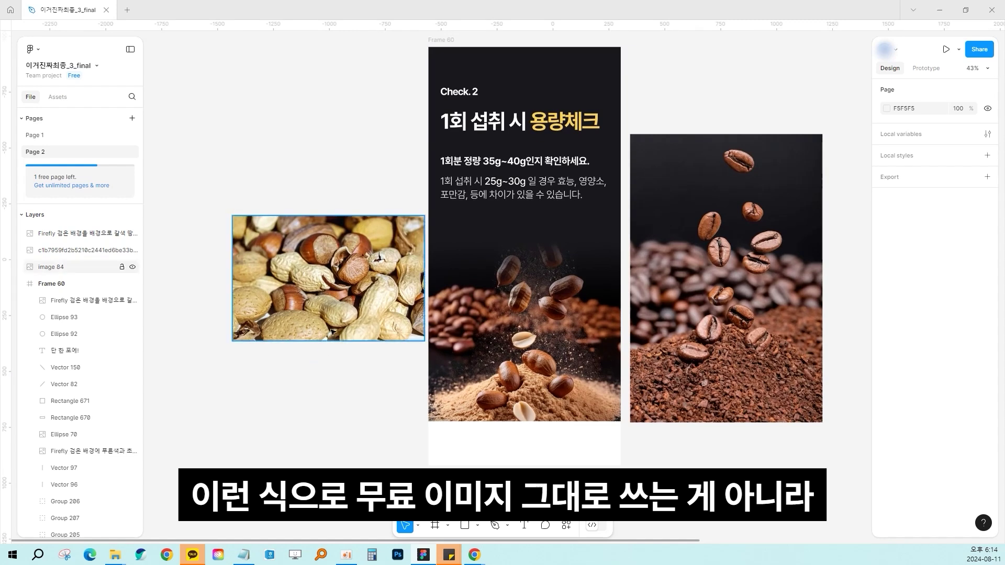
# Replace the frame's gradient-covered peanut image with the other peanut image, sized 875 × 875 px at X 0, Y 800.
pyautogui.click(336, 382)
pyautogui.hscroll(1, 695, 117)
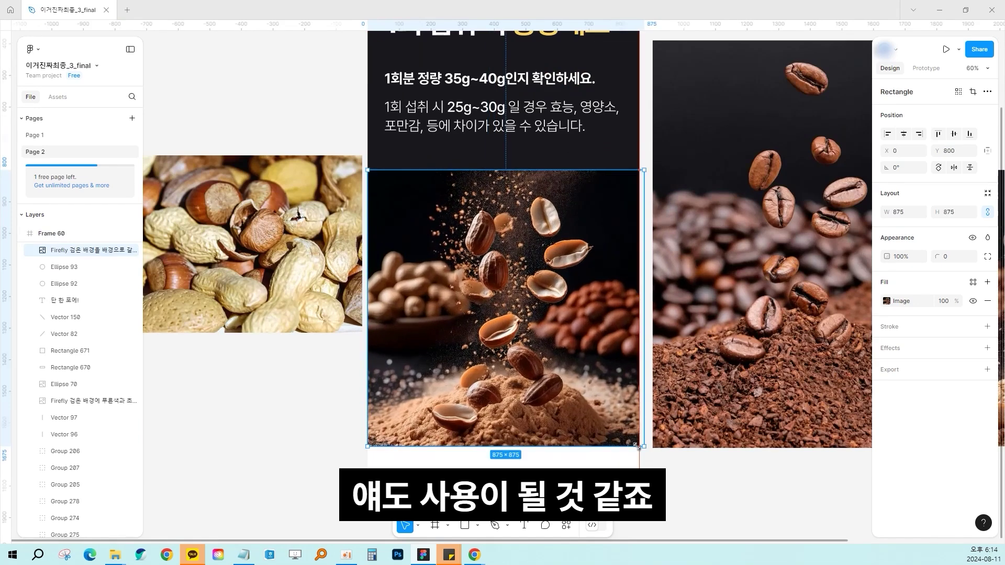
pyautogui.scroll(-3, 589, 387)
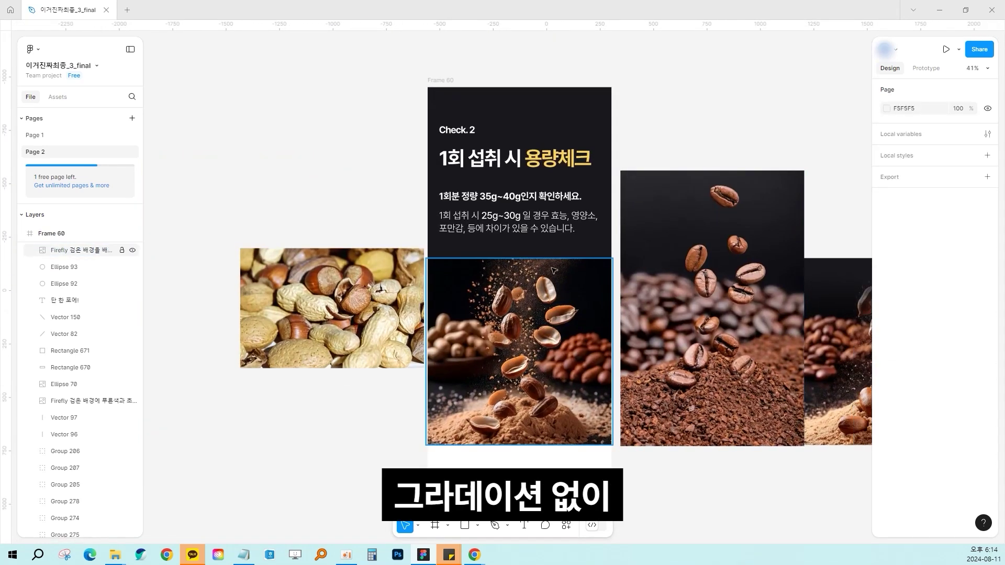
pyautogui.scroll(1, 675, 130)
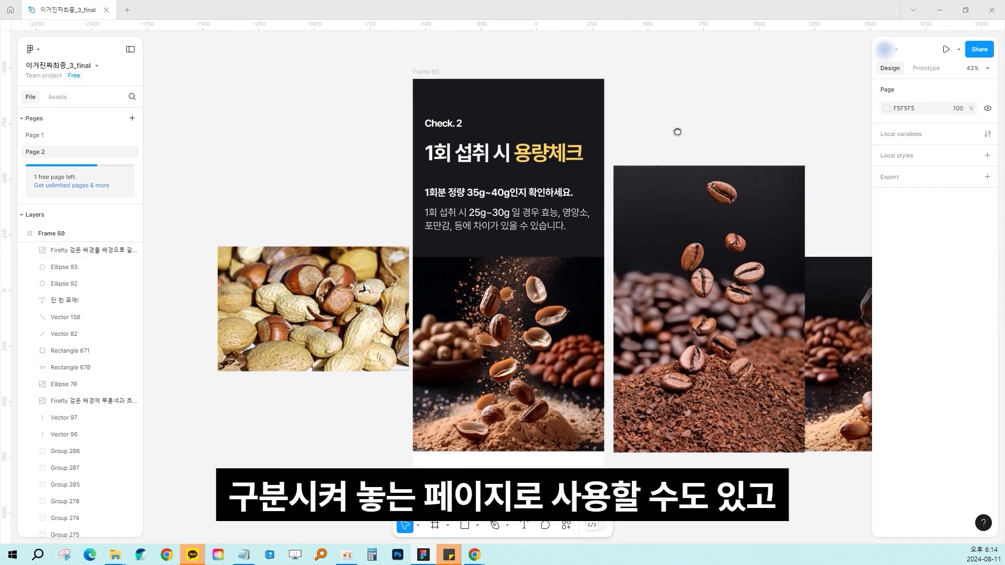
# Copy the gradient fill from the peanut image set aside onto the peanut image in the frame.
pyautogui.hscroll(2, 630, 126)
pyautogui.click(770, 314)
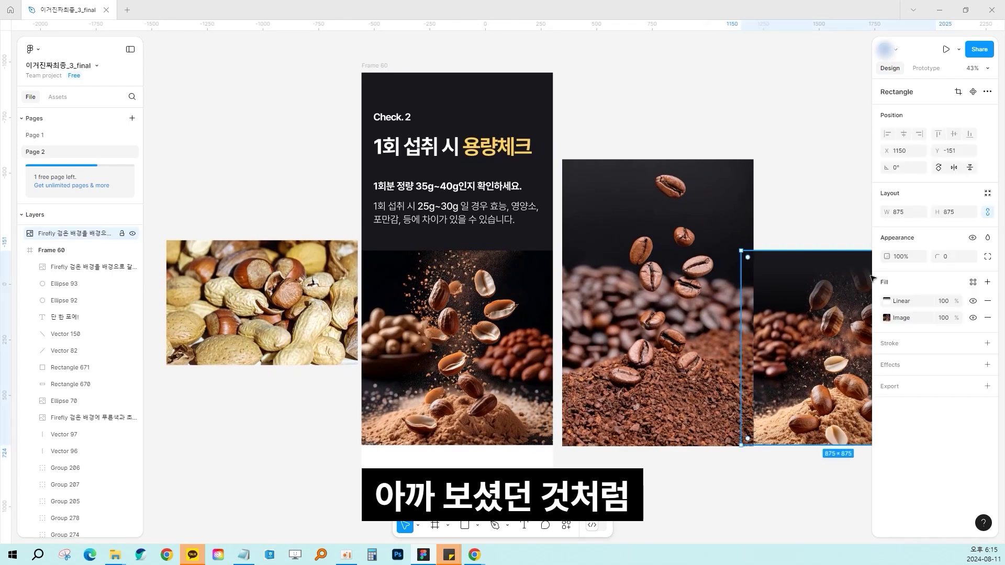
pyautogui.click(474, 277)
pyautogui.click(658, 119)
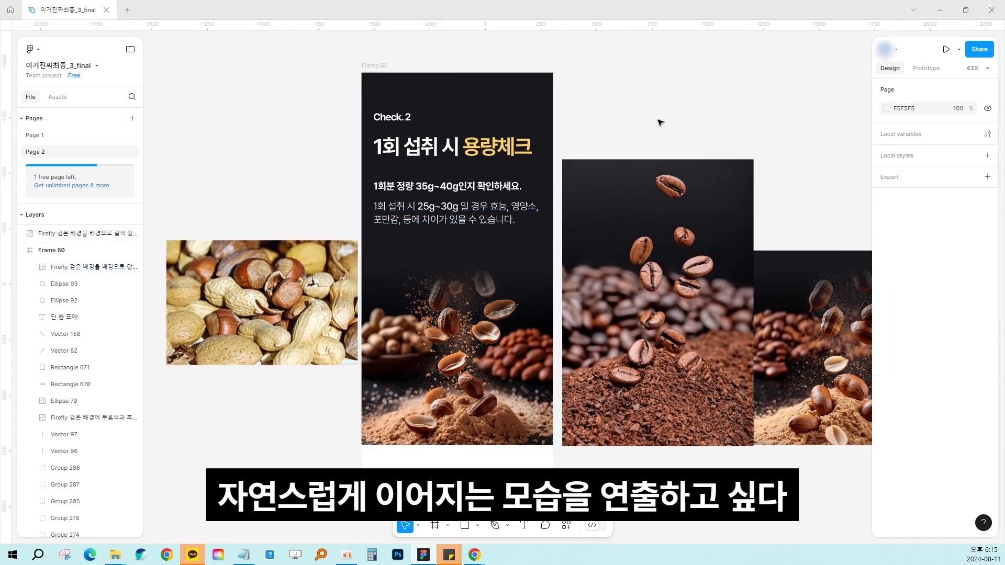
# Move the frame's peanut image up closer to the text, to X -8, Y 735.
pyautogui.scroll(3, 610, 139)
pyautogui.hscroll(-2, 610, 139)
pyautogui.moveTo(492, 385); pyautogui.dragTo(492, 365)
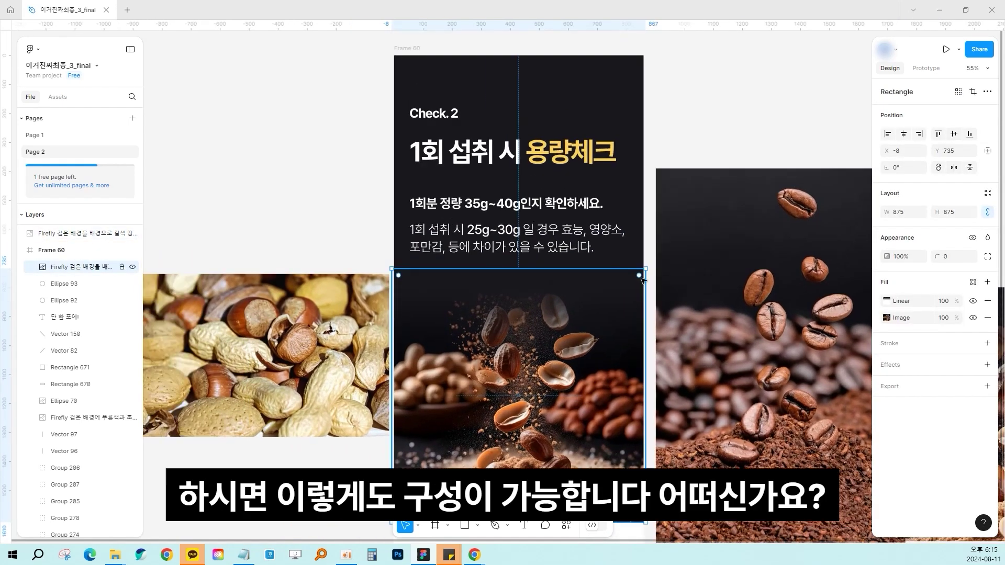
pyautogui.click(746, 109)
# Delete the mixed-nut photo, the coffee bean photo and the unused peanut image around the frame.
pyautogui.scroll(-2, 747, 110)
pyautogui.hscroll(-1, 747, 110)
pyautogui.scroll(-3, 747, 111)
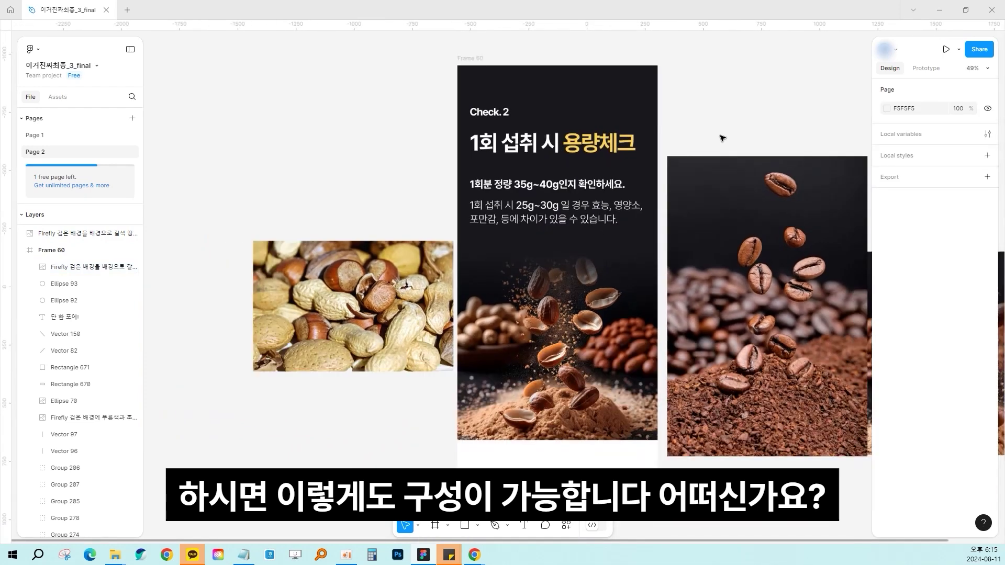
pyautogui.moveTo(270, 293); pyautogui.dragTo(813, 308)
pyautogui.press('Delete')
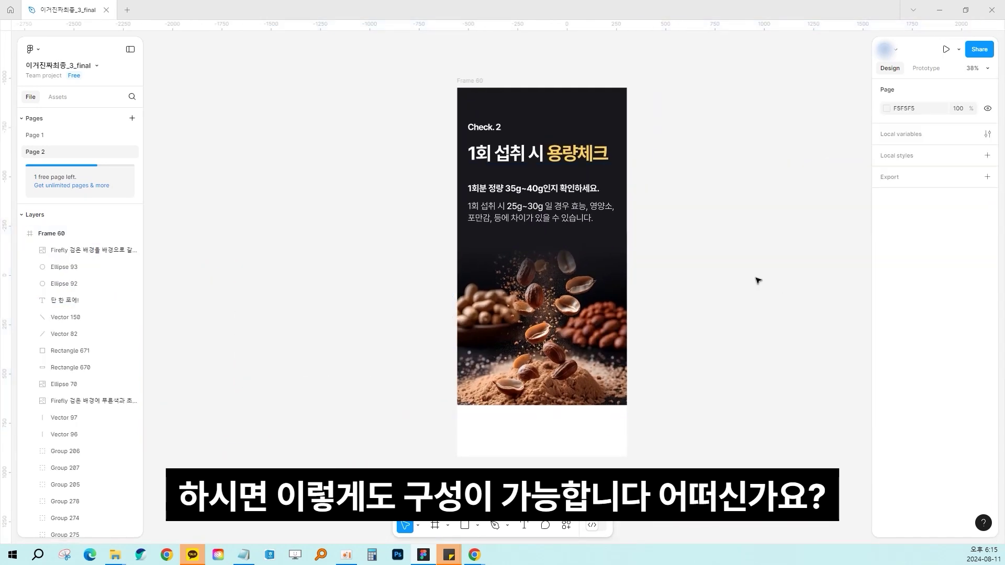
pyautogui.scroll(1, 698, 254)
pyautogui.scroll(-1, 702, 227)
pyautogui.scroll(1, 707, 230)
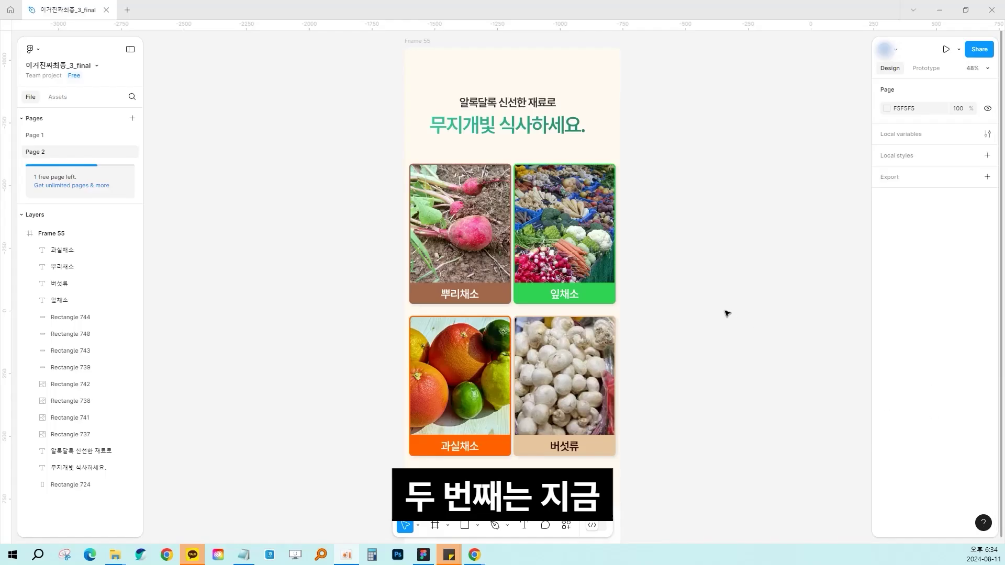
pyautogui.scroll(-1, 741, 282)
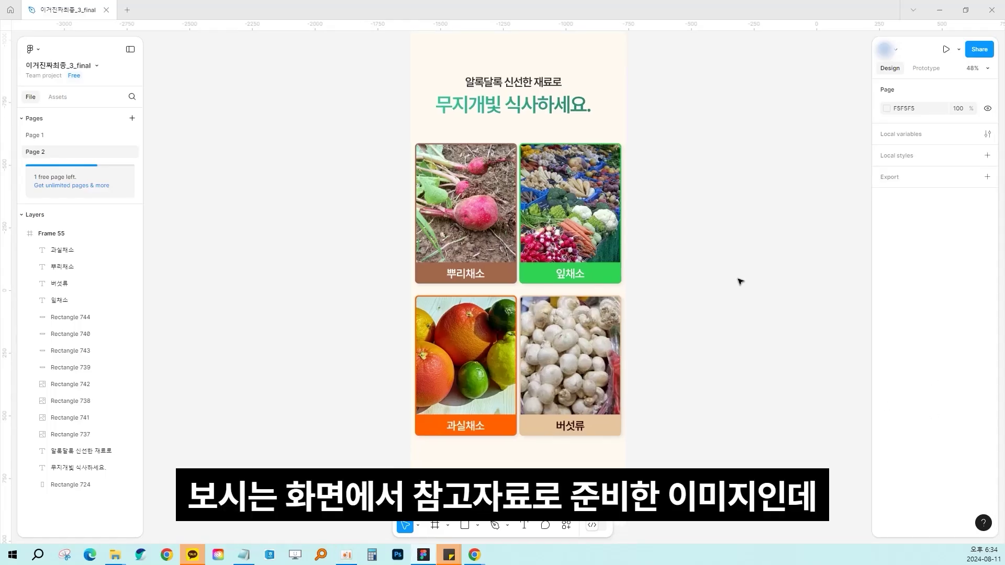
# Examine the section's four vegetable and fruit cards and compare them with the reference photos placed beside the frame.
pyautogui.hscroll(-1, 736, 297)
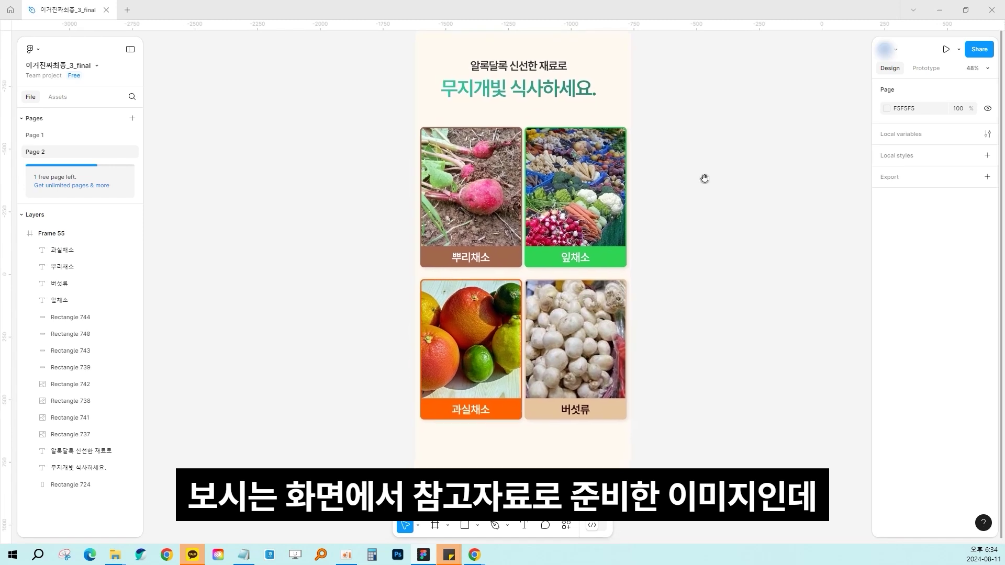
pyautogui.moveTo(697, 171); pyautogui.dragTo(713, 177)
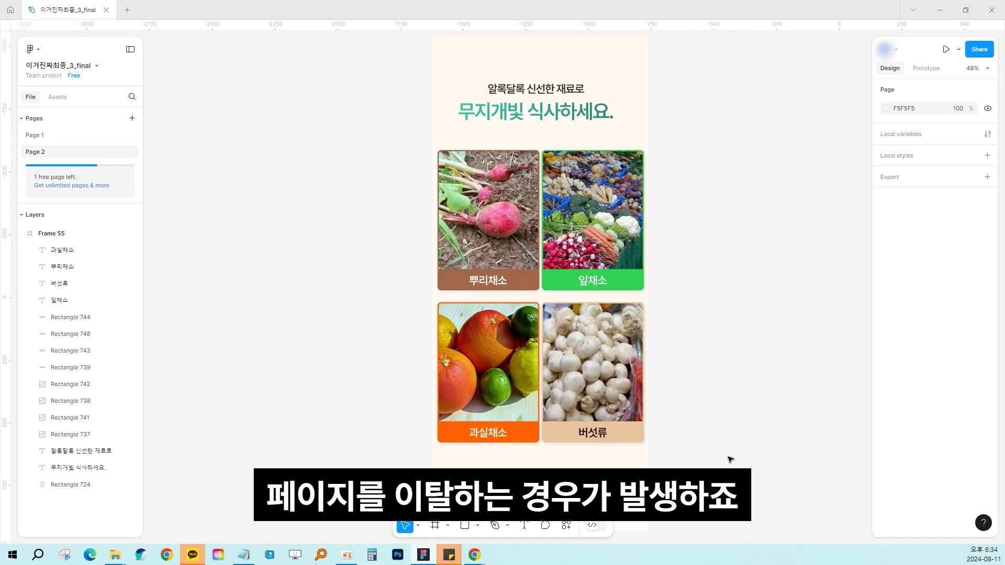
pyautogui.hscroll(1, 818, 283)
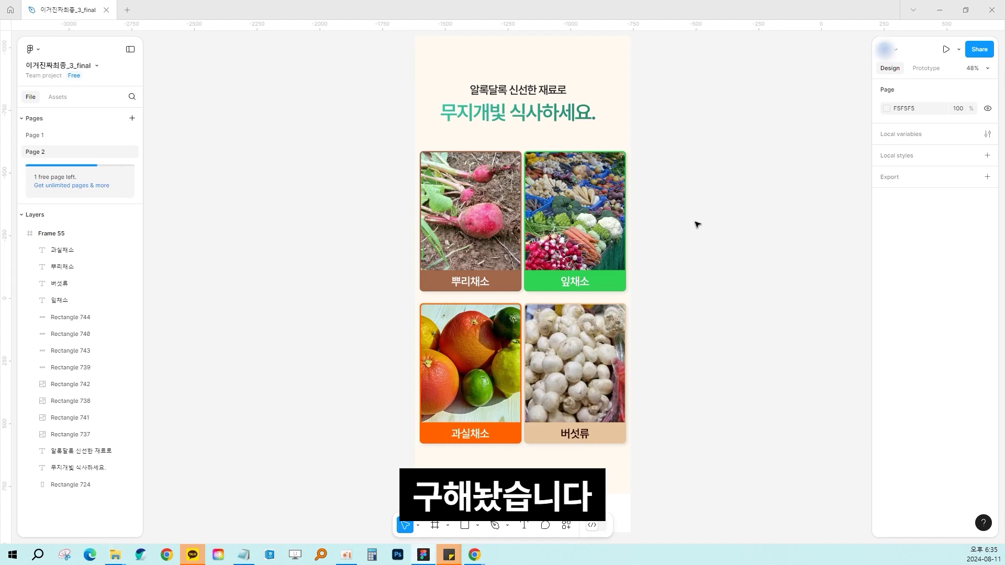
pyautogui.moveTo(695, 222); pyautogui.dragTo(695, 222)
pyautogui.hscroll(2, 602, 209)
pyautogui.scroll(-3, 510, 189)
pyautogui.scroll(2, 510, 189)
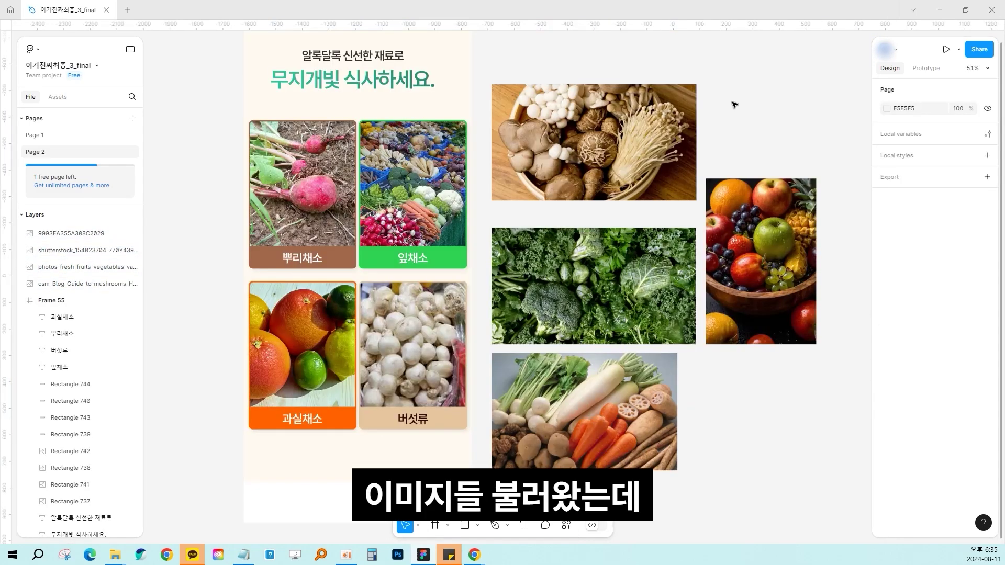
pyautogui.scroll(-1, 732, 95)
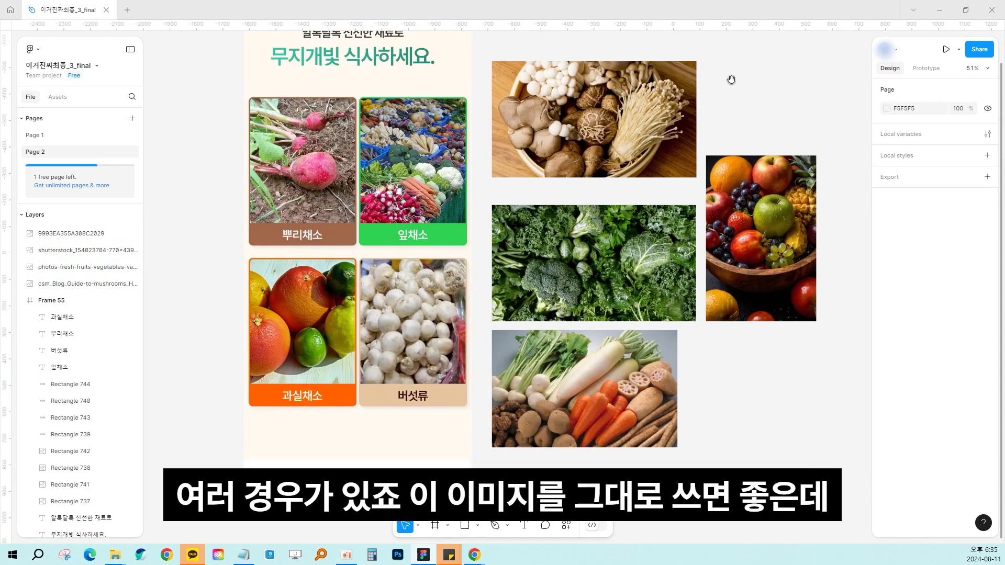
pyautogui.click(595, 155)
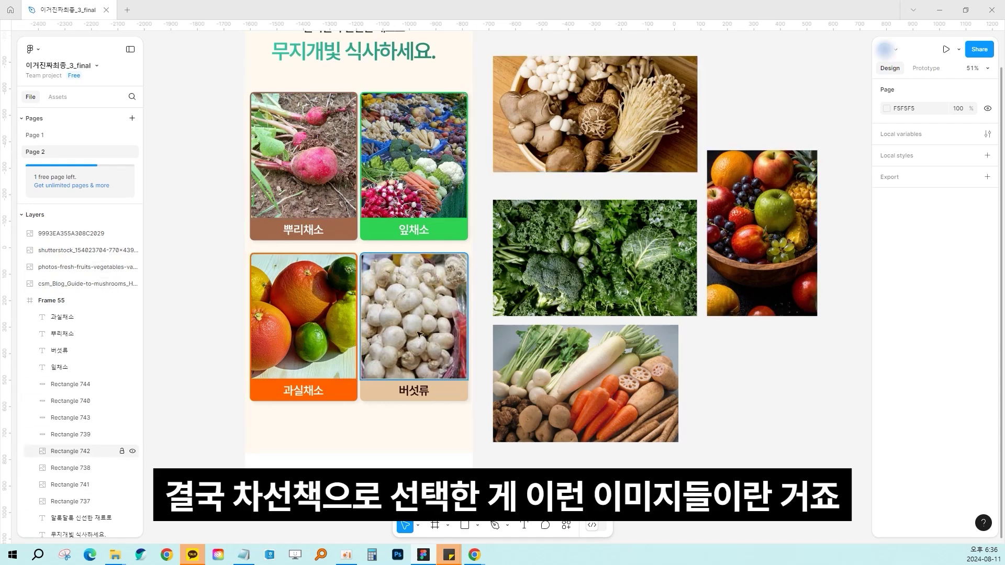
pyautogui.scroll(-2, 765, 359)
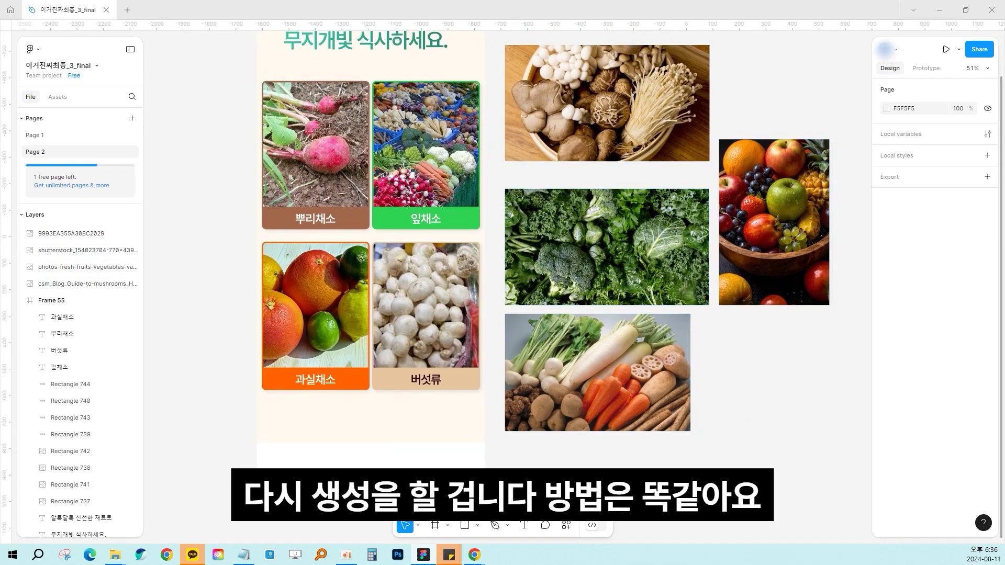
# Switch to ChatGPT and submit the root vegetable photo, asking for only a short Korean image-generation prompt.
pyautogui.hotkey('alt', 'Tab')
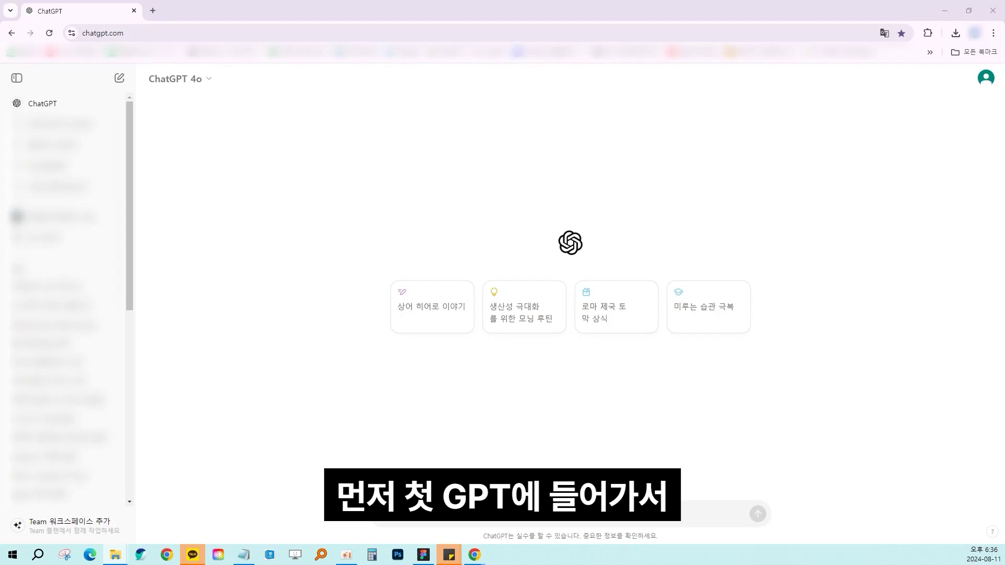
pyautogui.moveTo(602, 293); pyautogui.dragTo(505, 235)
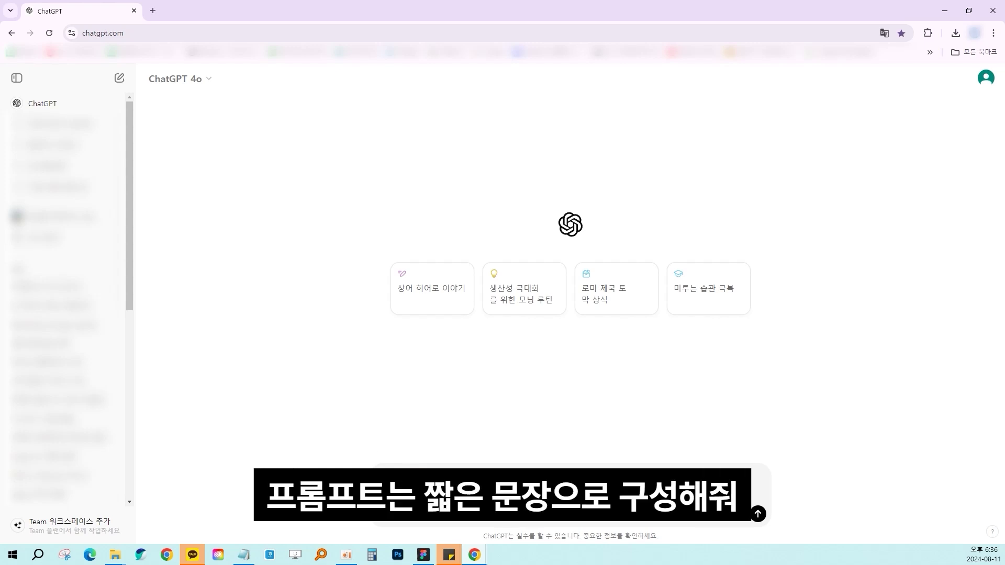
pyautogui.hotkey('ctrl', 'v')
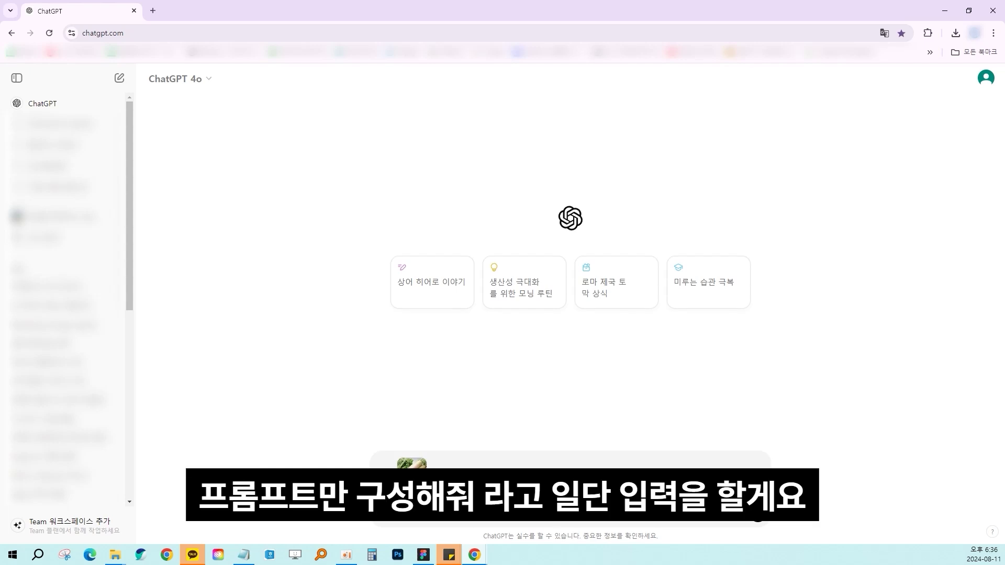
pyautogui.press('Return')
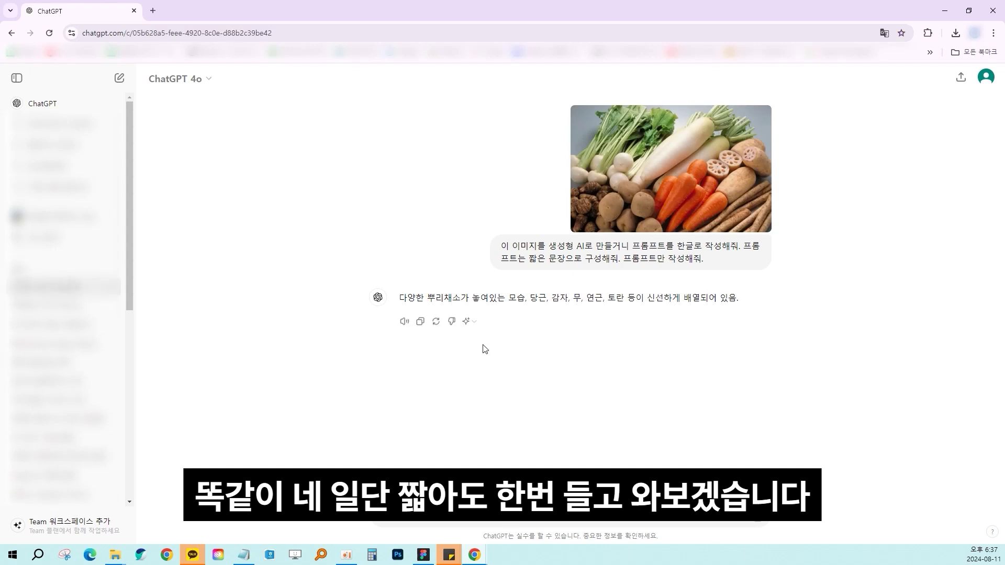
# Copy ChatGPT's root vegetable prompt and generate images from it in Adobe Firefly.
pyautogui.moveTo(405, 297); pyautogui.dragTo(765, 297)
pyautogui.hotkey('ctrl', 'c')
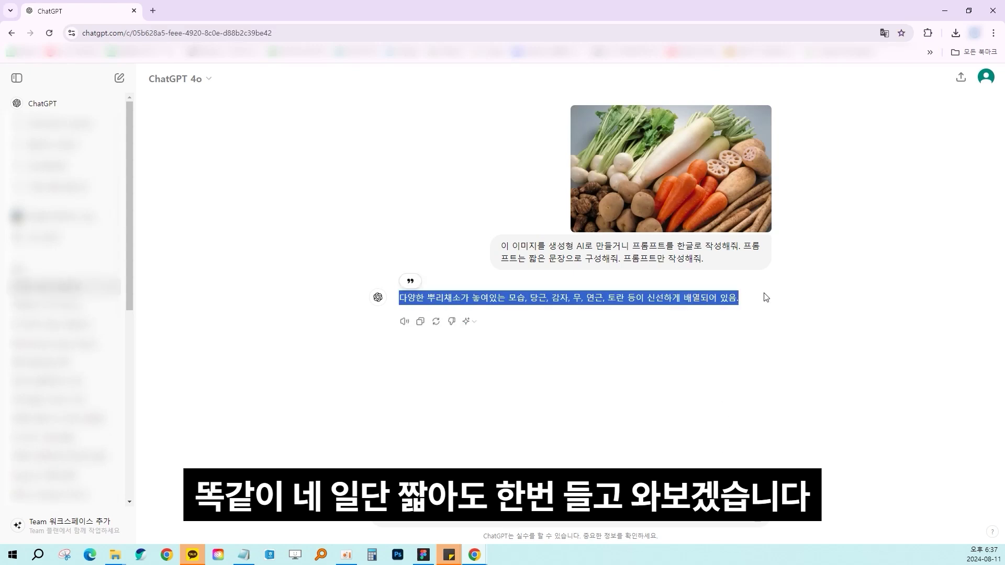
pyautogui.click(583, 433)
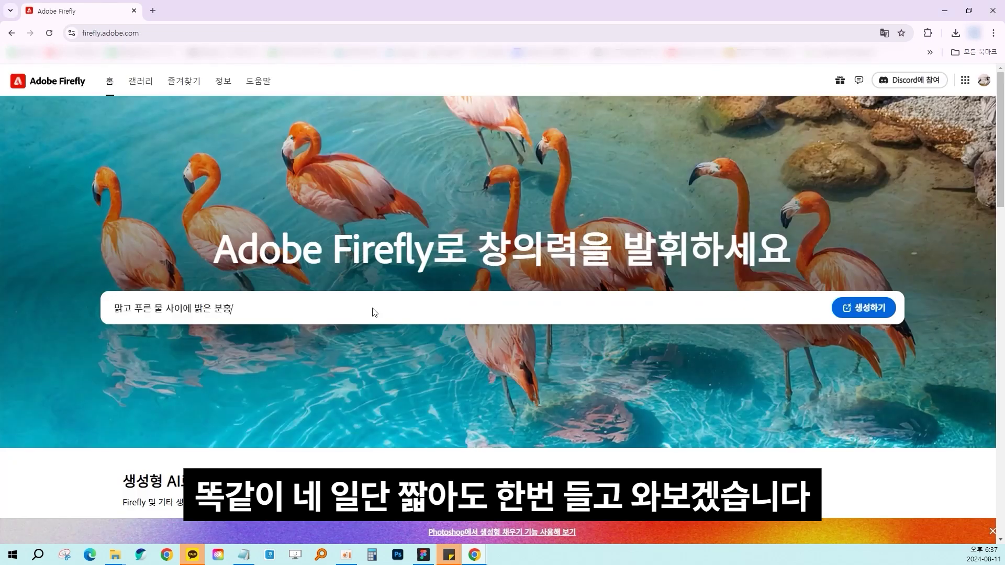
pyautogui.tripleClick(361, 310)
pyautogui.hotkey('ctrl', 'v')
pyautogui.press('Return')
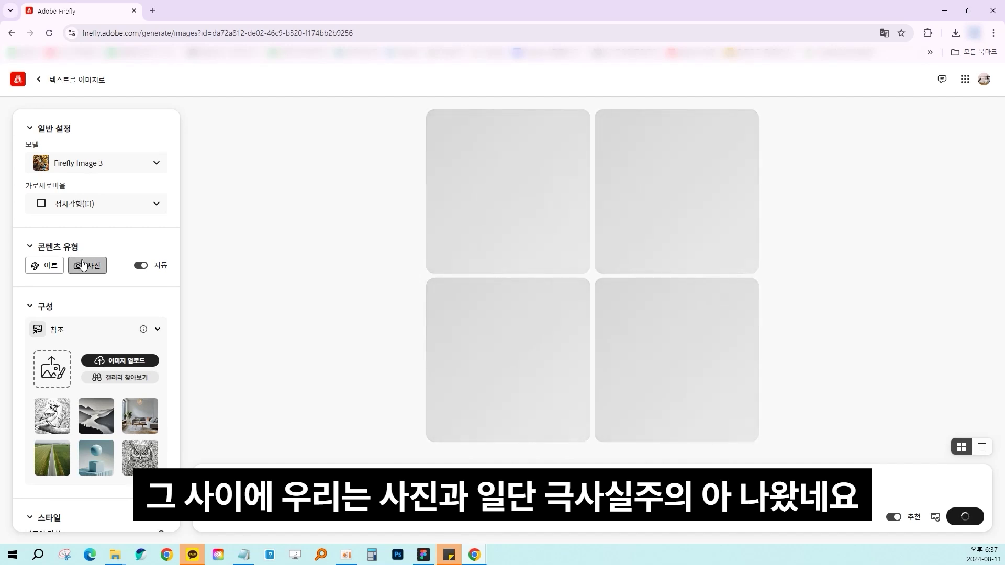
# Set the content type to photo (사진) and preview a generated image of root vegetables in a basket.
pyautogui.scroll(-5, 99, 337)
pyautogui.scroll(5, 116, 356)
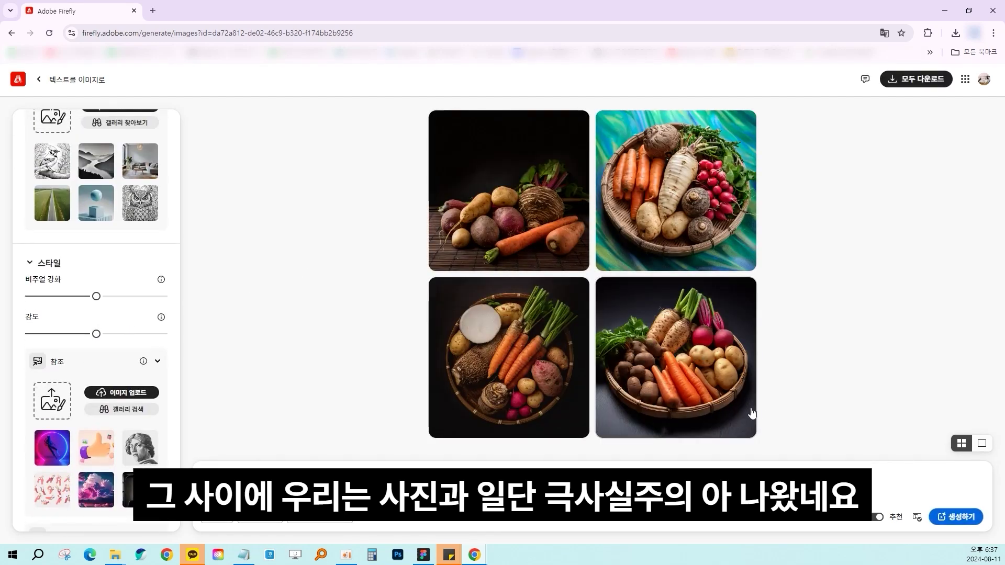
pyautogui.click(726, 344)
pyautogui.click(762, 203)
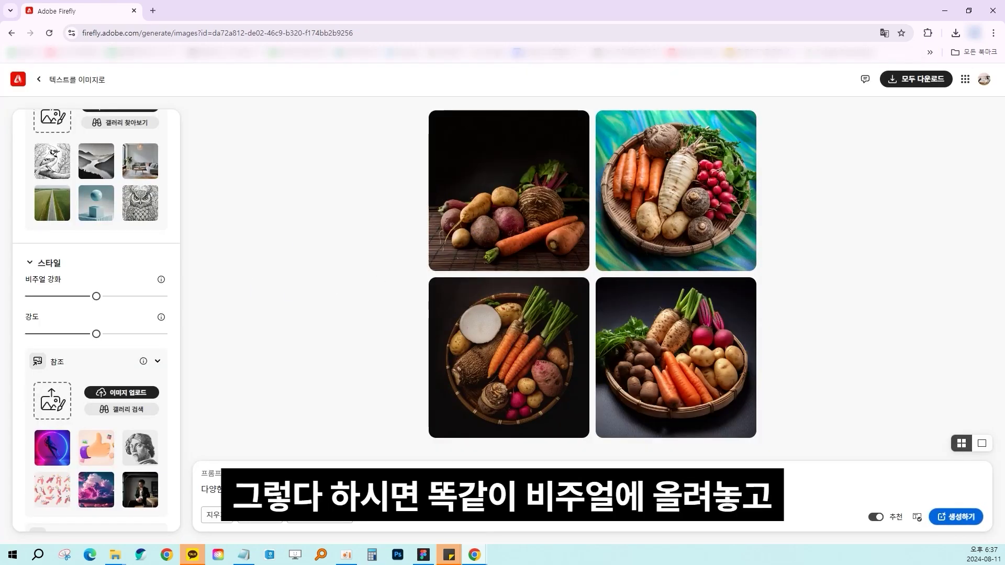
# Add the original root vegetable photo as both style and composition reference and regenerate the images.
pyautogui.moveTo(476, 313); pyautogui.dragTo(49, 403)
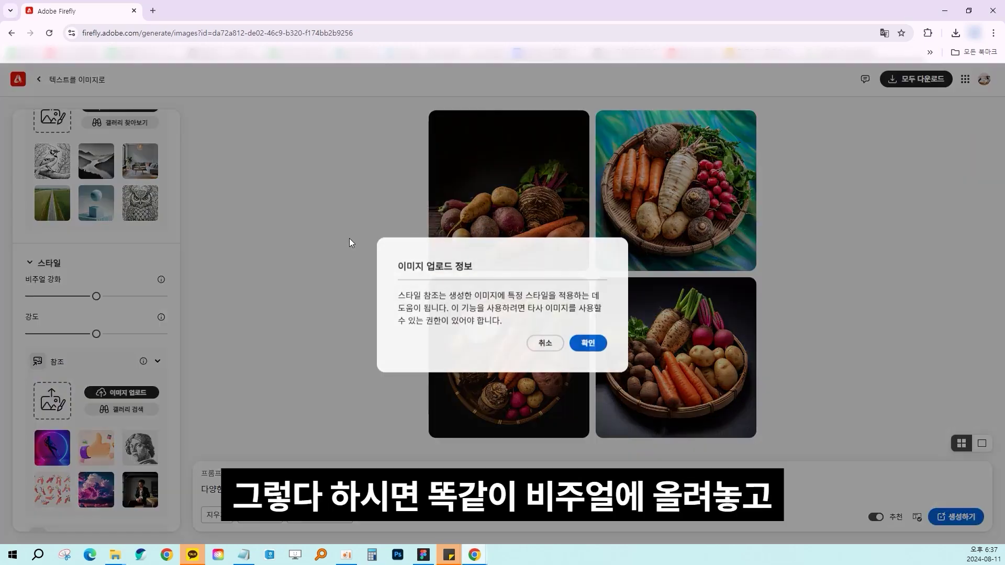
pyautogui.click(588, 342)
pyautogui.scroll(4, 131, 283)
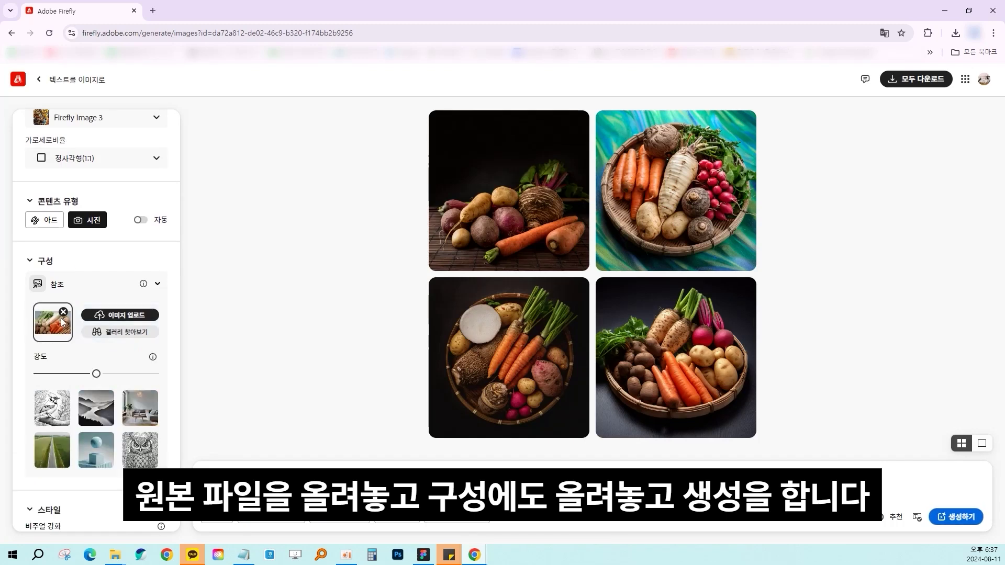
pyautogui.scroll(-5, 125, 382)
pyautogui.click(964, 519)
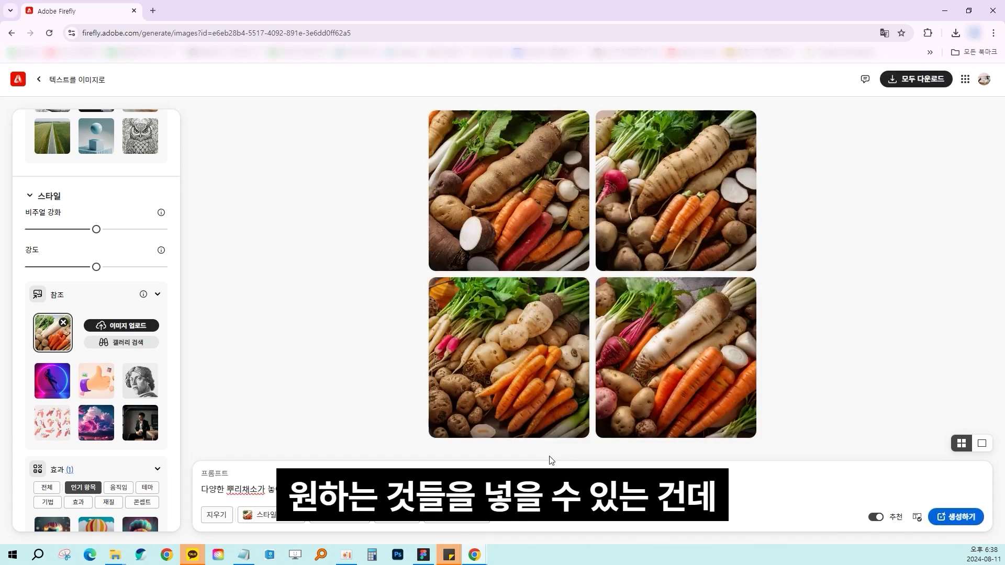
# Regenerate the root vegetable images from the prompt and check an enlarged result.
pyautogui.click(445, 490)
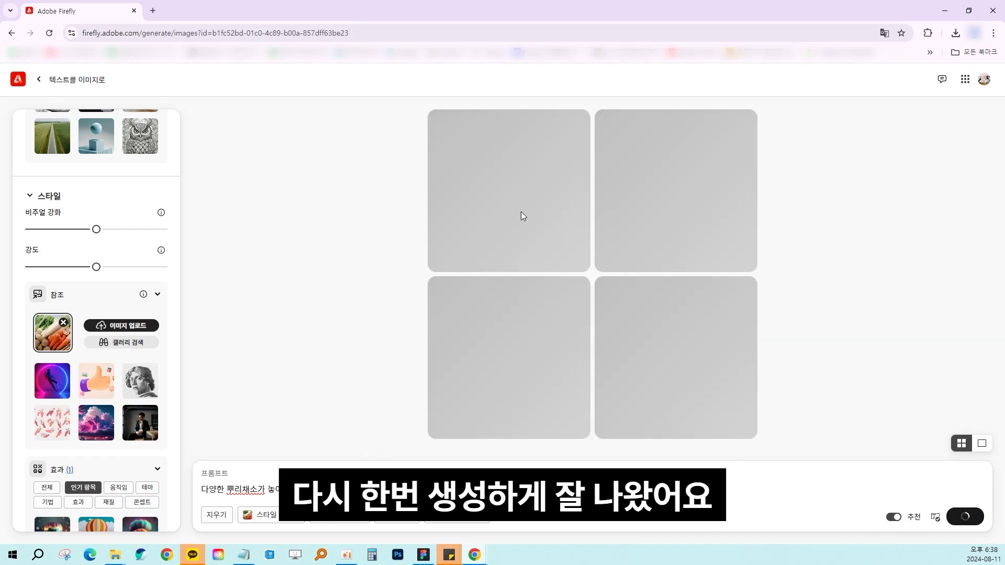
pyautogui.click(562, 280)
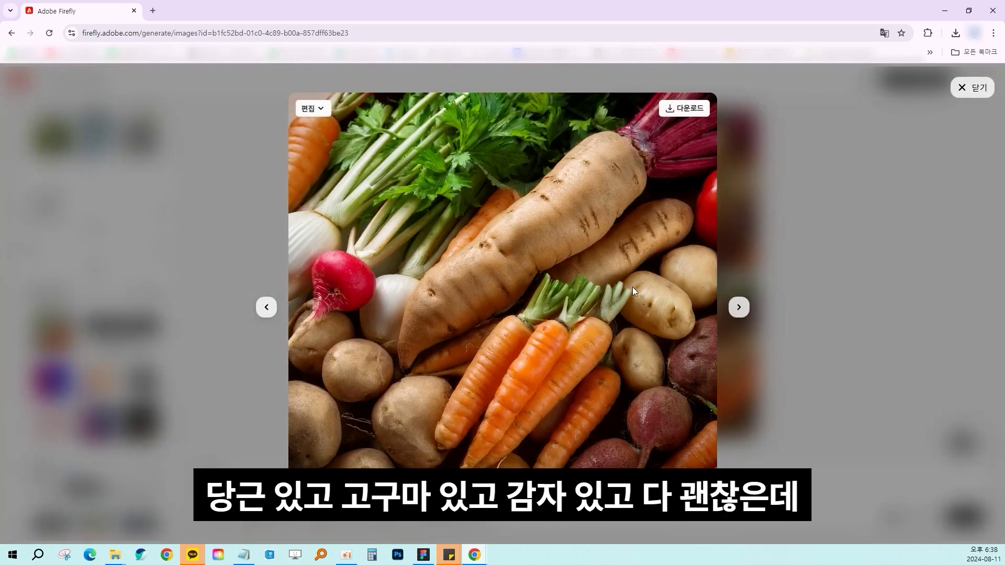
pyautogui.click(814, 278)
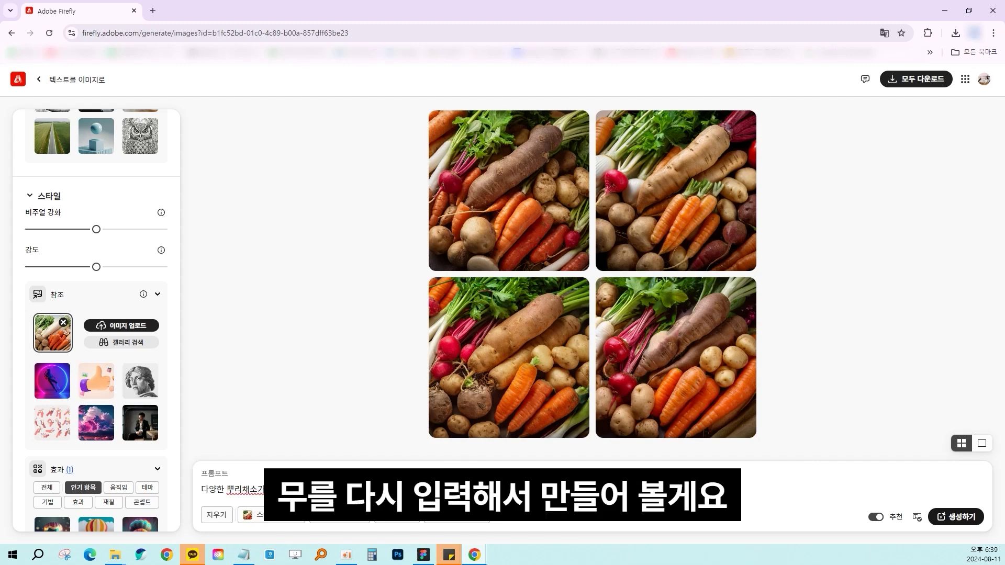
# Regenerate the images with the radish (무) re-entered in the prompt and browse the enlarged results.
pyautogui.click(955, 516)
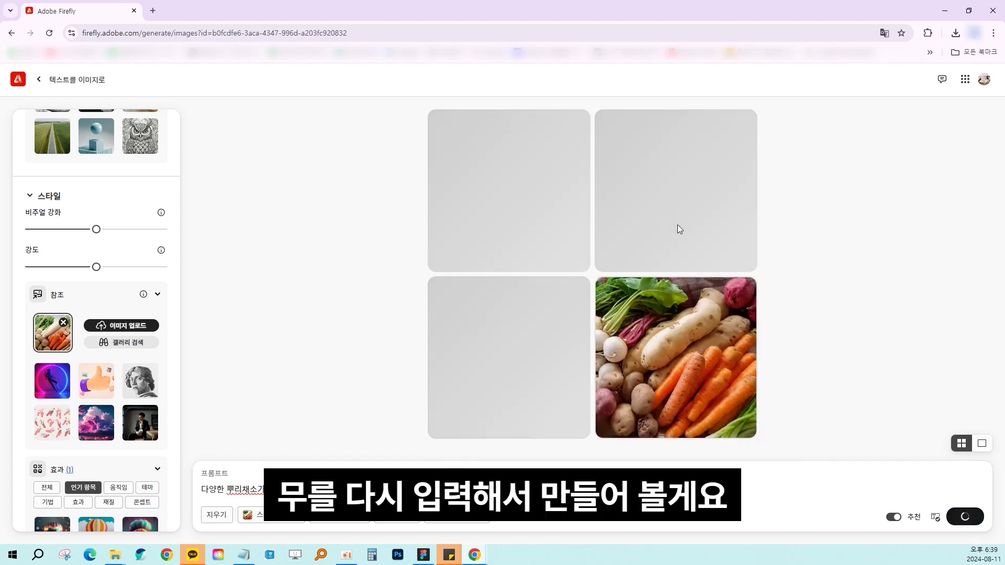
pyautogui.click(677, 229)
pyautogui.moveTo(551, 318)
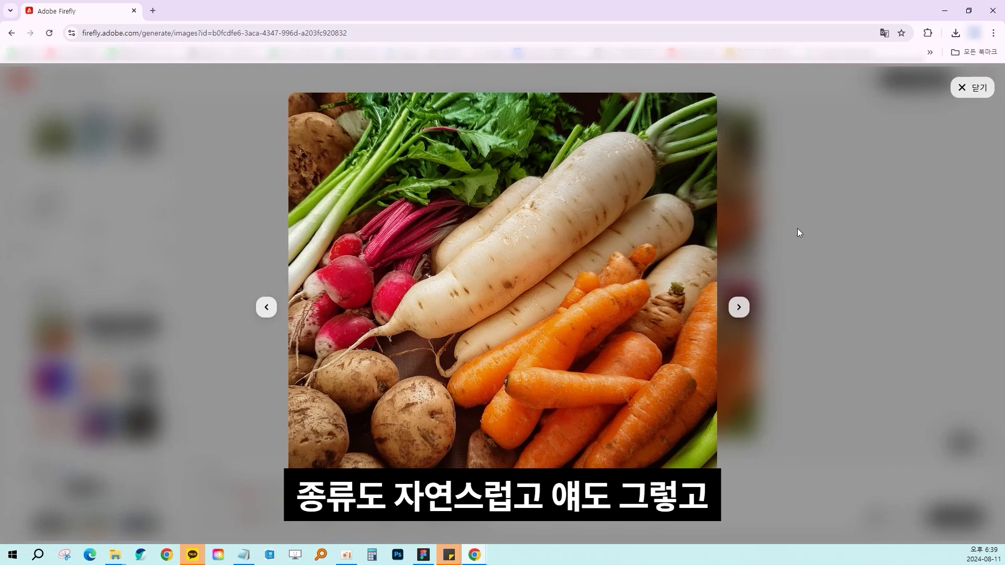
pyautogui.press('Right')
pyautogui.press('Right')
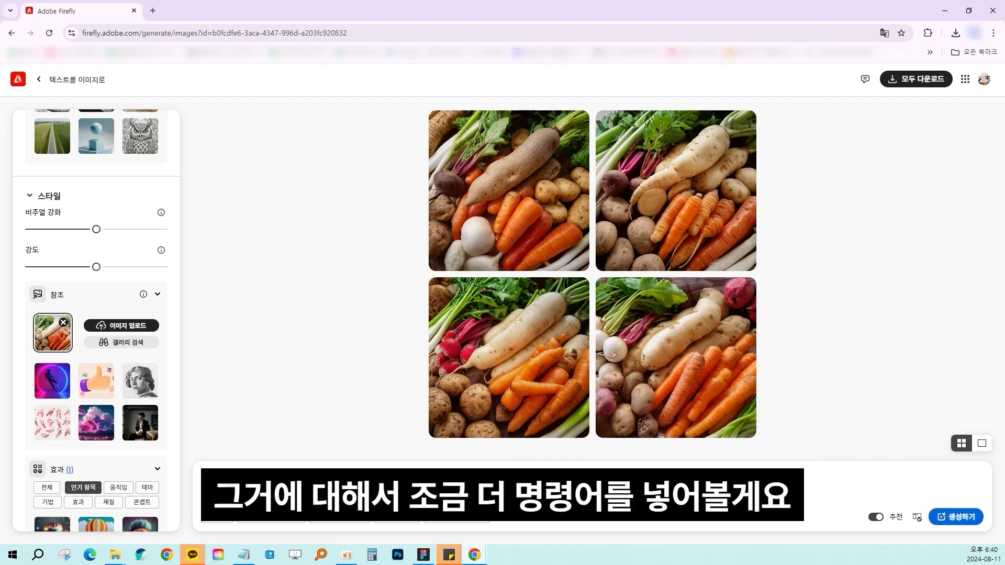
# Regenerate with the radish described as "흰색 무, 크고" in the prompt, and set visual intensity and style strength to maximum.
pyautogui.click(957, 520)
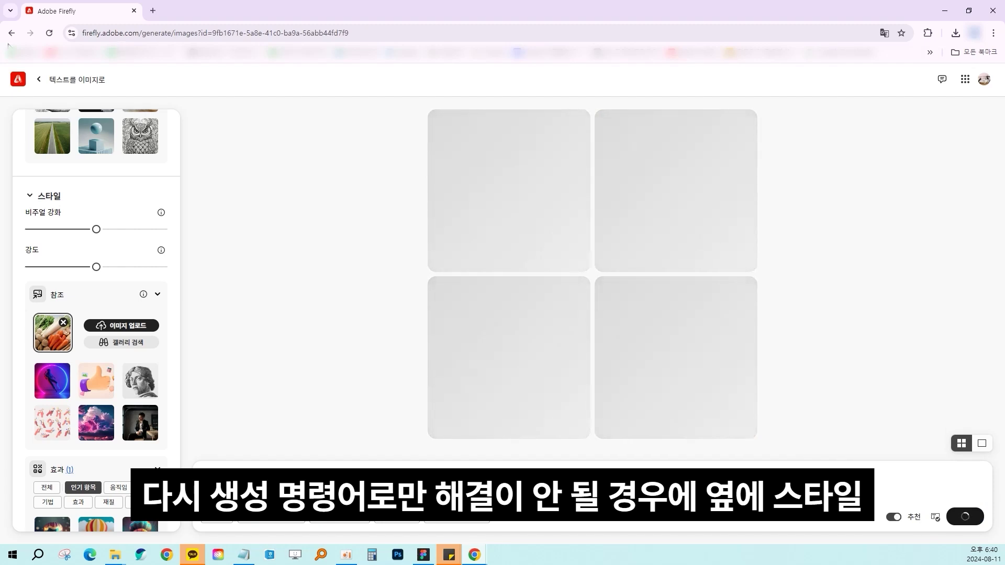
pyautogui.moveTo(96, 229); pyautogui.dragTo(147, 231)
pyautogui.moveTo(96, 266); pyautogui.dragTo(176, 231)
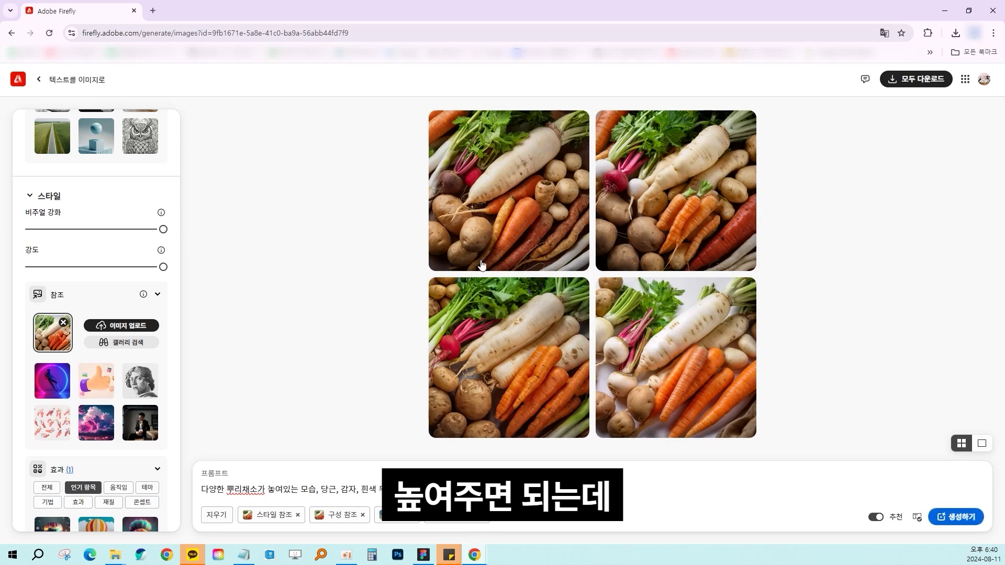
# Compare the new results and download the image with one large white radish, round potatoes and beets.
pyautogui.click(532, 219)
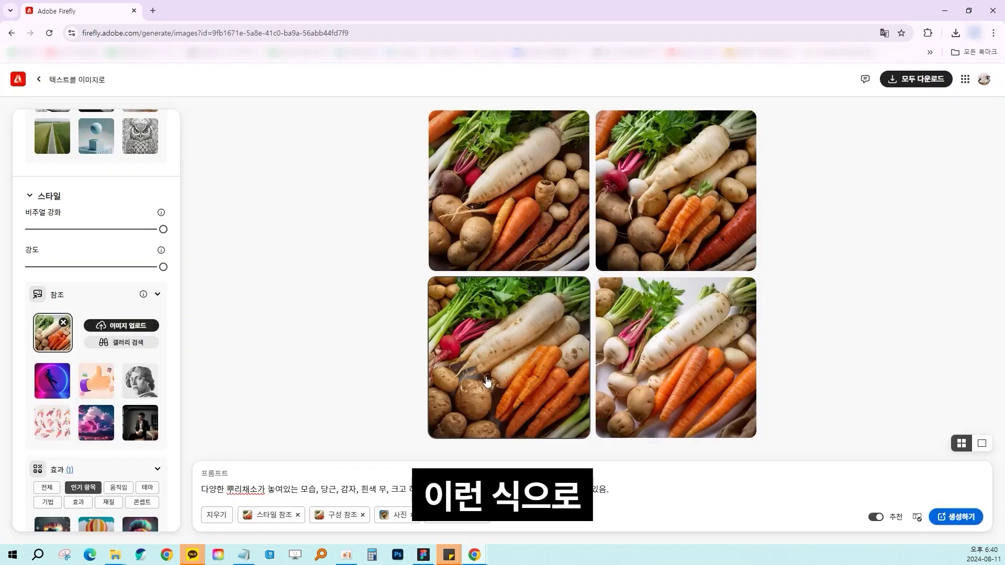
pyautogui.click(695, 212)
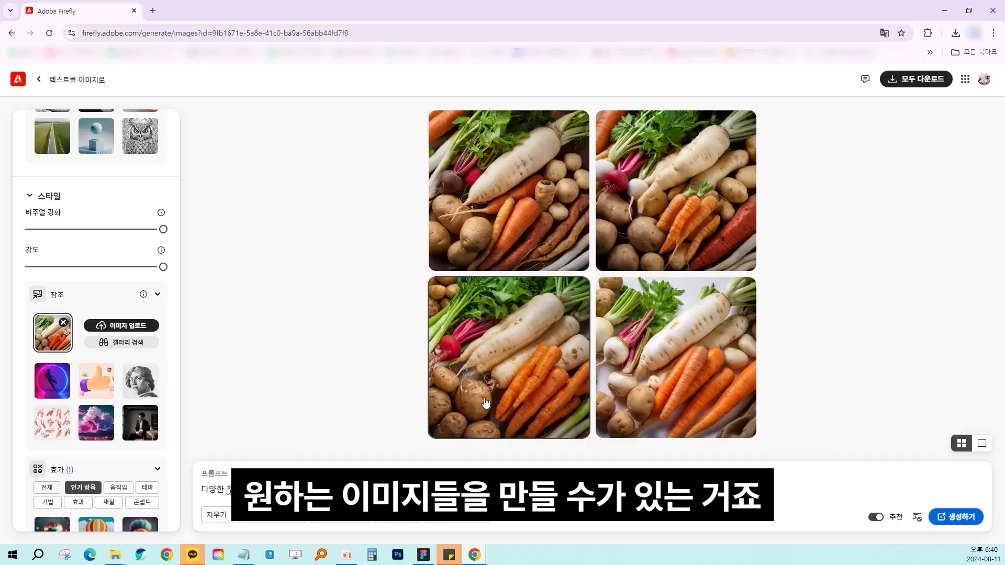
pyautogui.click(522, 246)
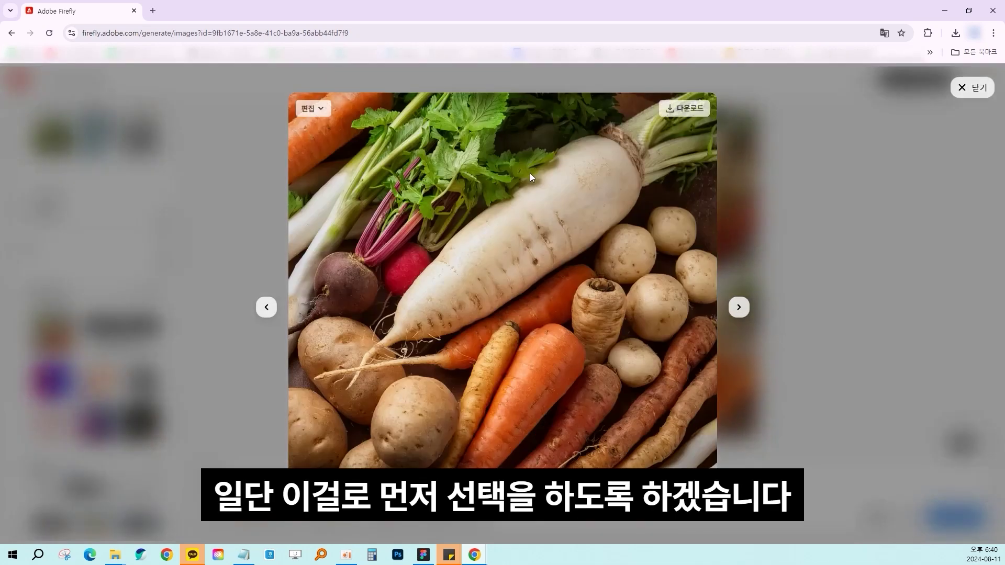
pyautogui.click(686, 114)
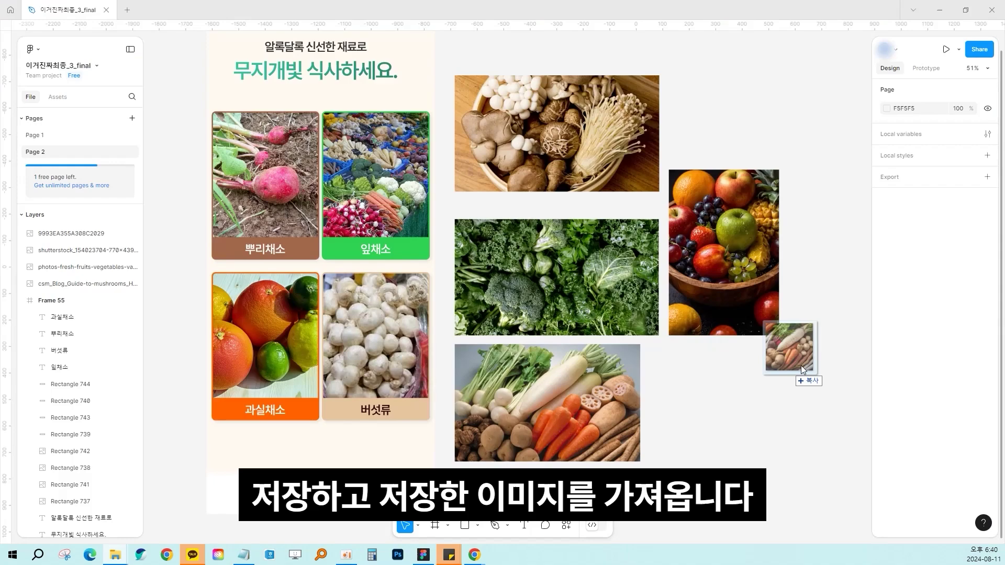
# Bring the downloaded root vegetable image into the Figma page at 432 × 432 px, beside the original root vegetable photo.
pyautogui.moveTo(802, 366); pyautogui.dragTo(724, 379)
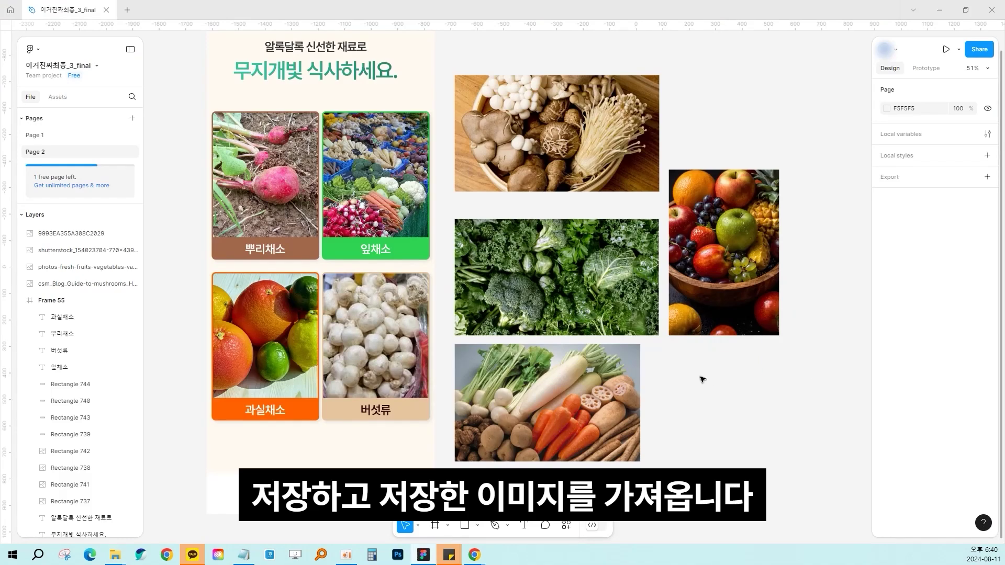
pyautogui.scroll(-2, 702, 378)
pyautogui.moveTo(732, 151); pyautogui.dragTo(664, 305)
pyautogui.moveTo(715, 361); pyautogui.dragTo(676, 410)
pyautogui.scroll(5, 706, 416)
pyautogui.click(775, 377)
pyautogui.scroll(2, 785, 370)
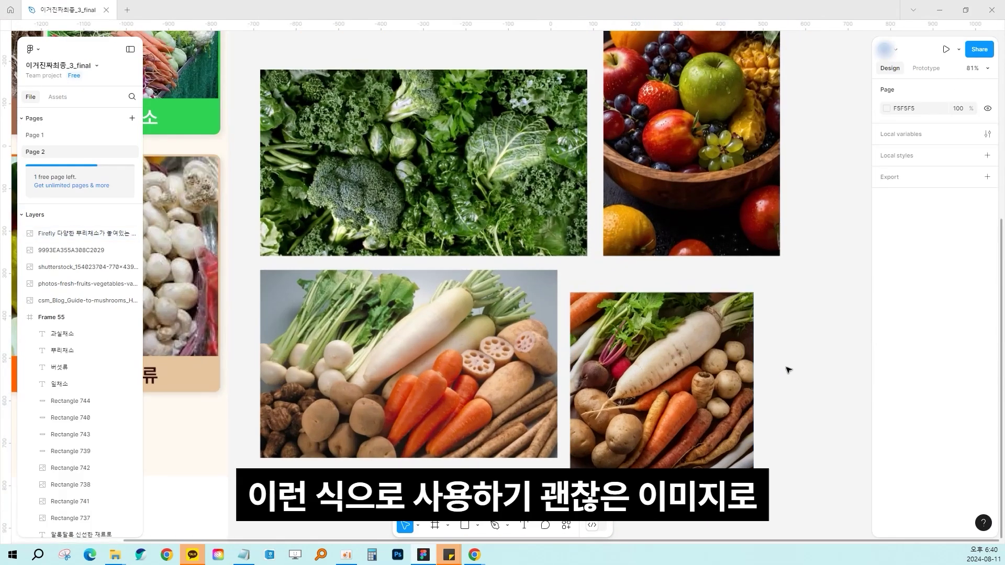
# Move the generated root vegetable image clear of the original photo, to X 76, Y 492.
pyautogui.hscroll(2, 833, 321)
pyautogui.scroll(1, 833, 320)
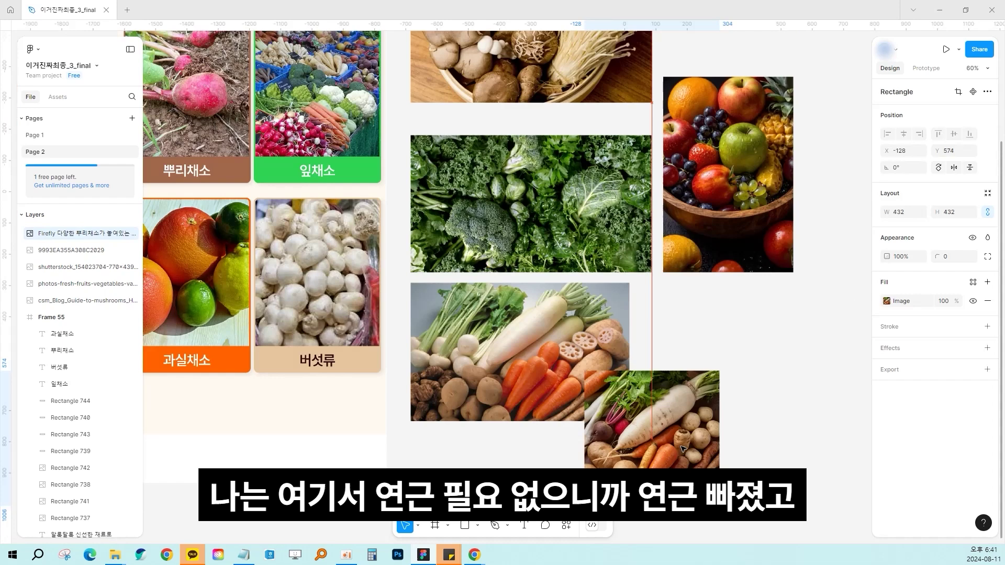
pyautogui.moveTo(652, 418); pyautogui.dragTo(717, 394)
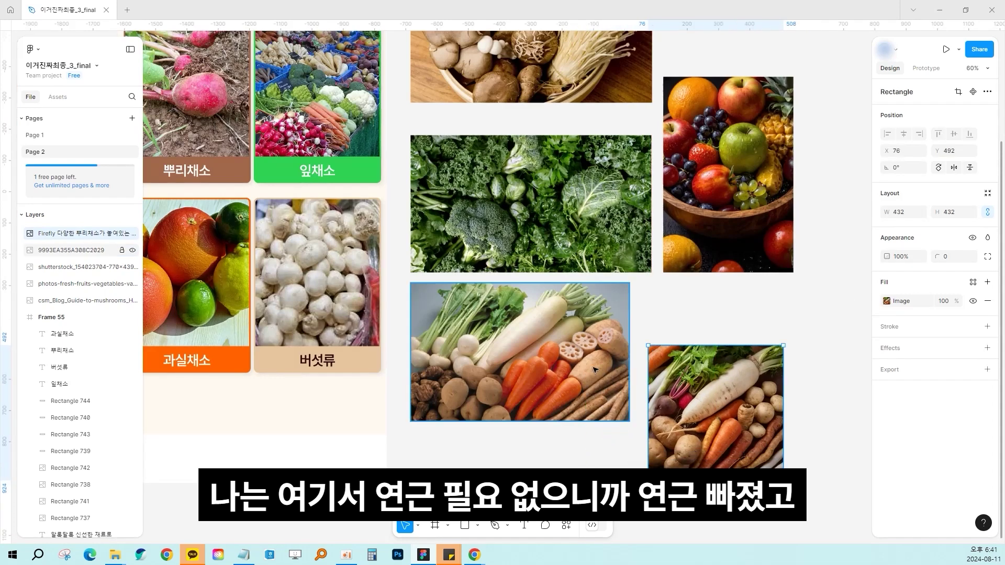
# Place the generated root vegetable image below its original photo and move both down, farther from the leafy vegetable photo.
pyautogui.scroll(-2, 697, 385)
pyautogui.scroll(5, 478, 388)
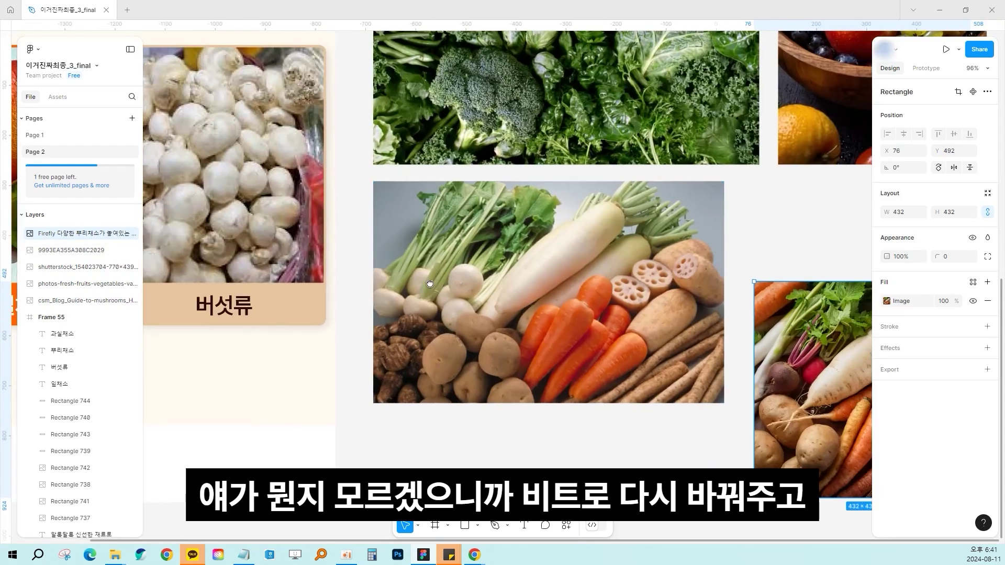
pyautogui.hscroll(2, 420, 271)
pyautogui.hscroll(3, 407, 280)
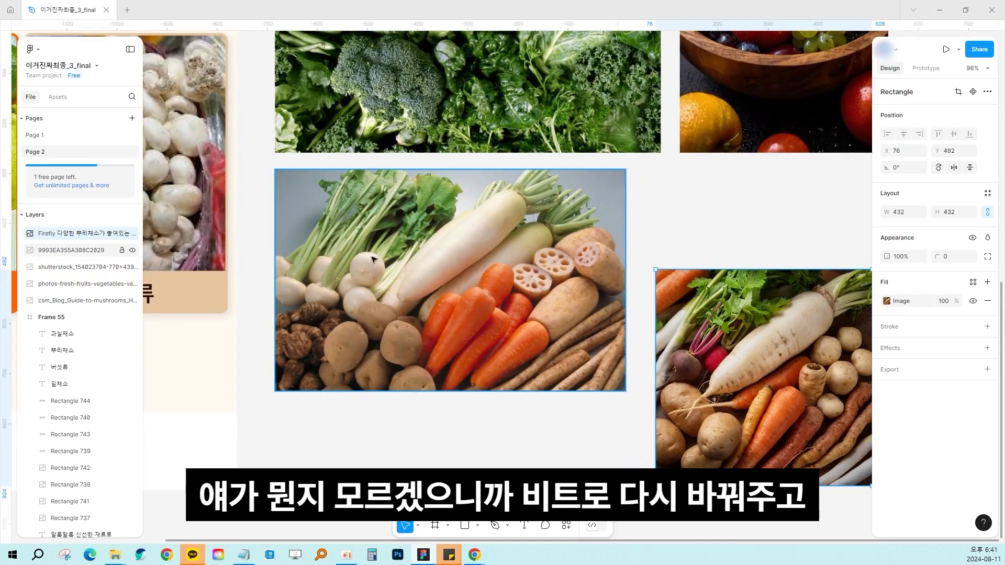
pyautogui.scroll(-4, 373, 258)
pyautogui.click(662, 386)
pyautogui.hscroll(-2, 662, 386)
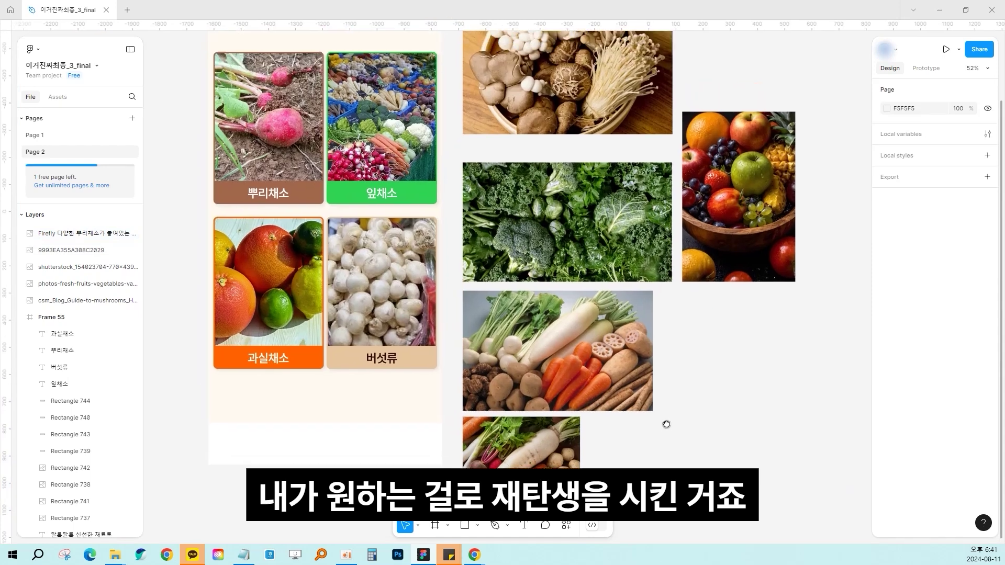
pyautogui.moveTo(666, 424); pyautogui.dragTo(576, 443)
pyautogui.click(666, 344)
pyautogui.moveTo(666, 343); pyautogui.dragTo(682, 412)
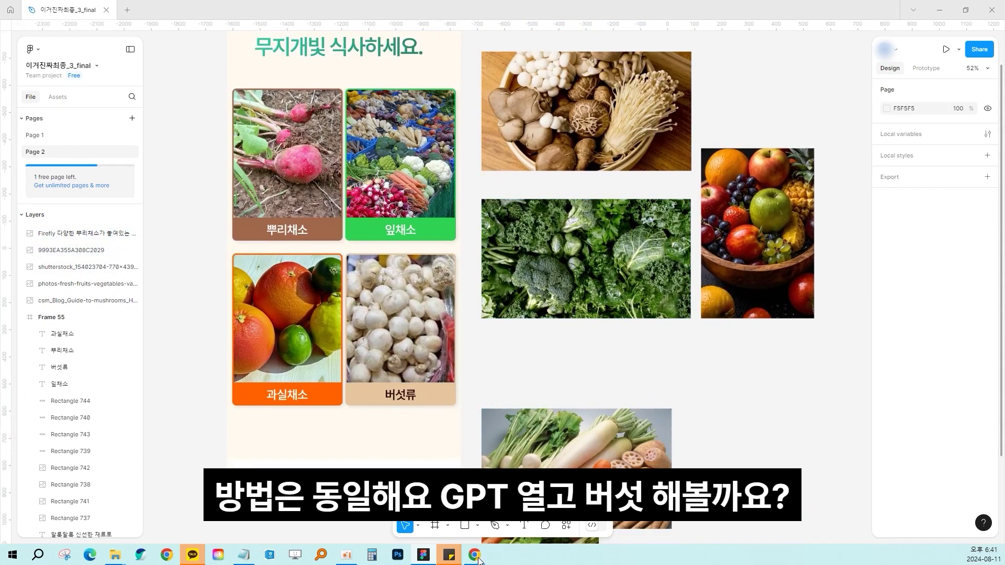
# Switch to ChatGPT and send the mushroom basket photo with the request "이것도 똑같이 해줘.".
pyautogui.click(474, 554)
pyautogui.moveTo(474, 554); pyautogui.dragTo(502, 354)
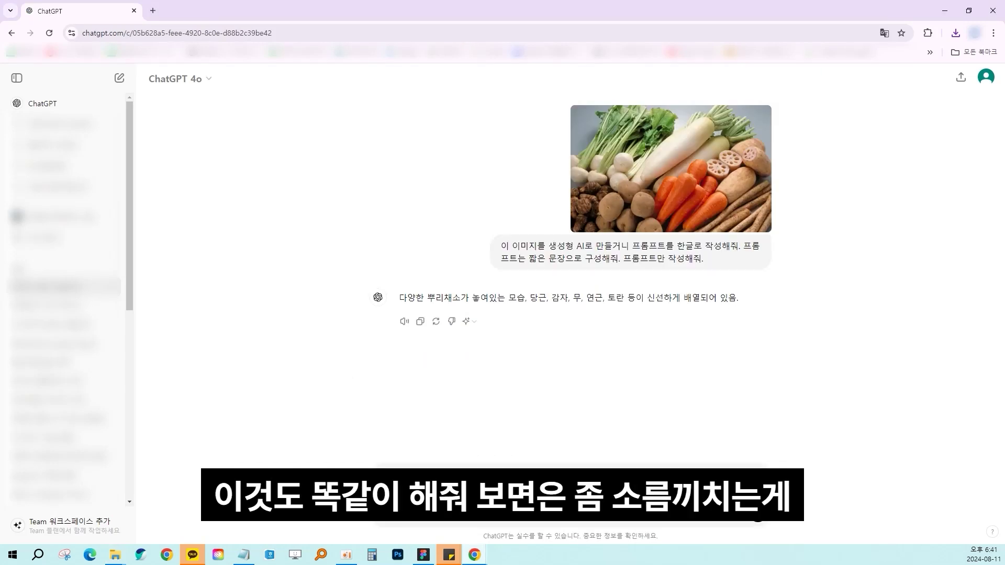
pyautogui.press('Return')
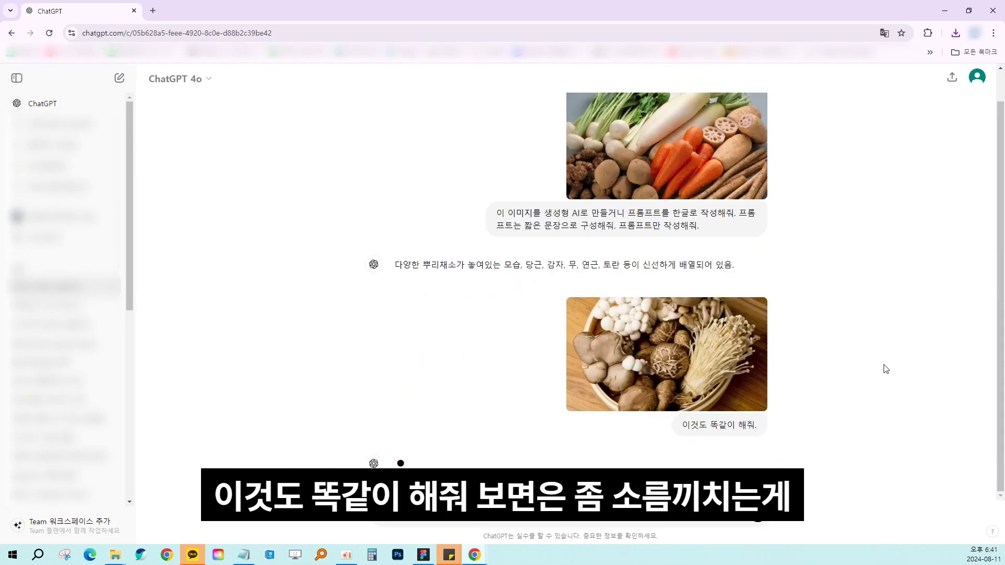
# Check the mushroom types named in the returned prompt against the photo and copy the whole prompt sentence.
pyautogui.tripleClick(544, 433)
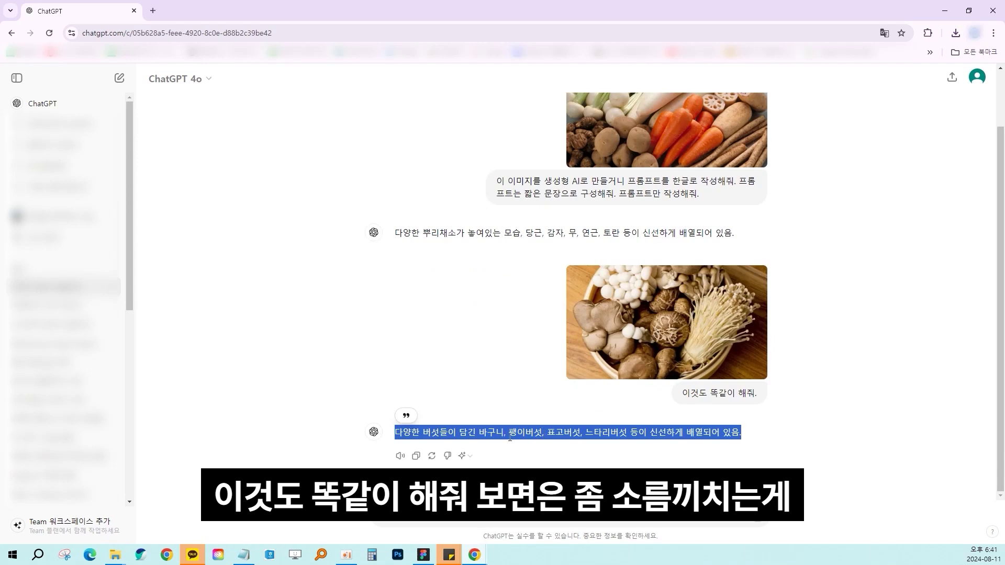
pyautogui.click(526, 434)
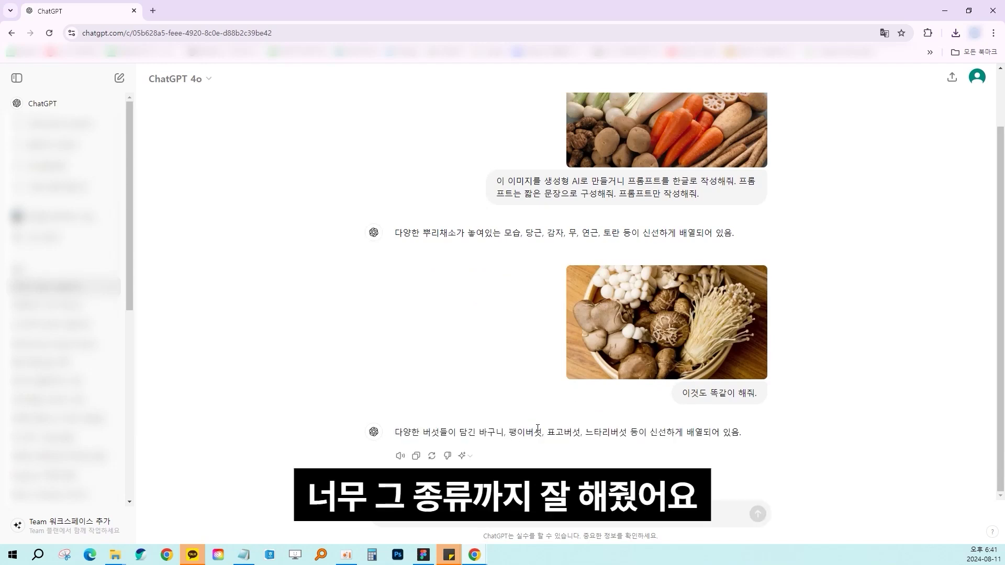
pyautogui.moveTo(517, 433); pyautogui.dragTo(538, 433)
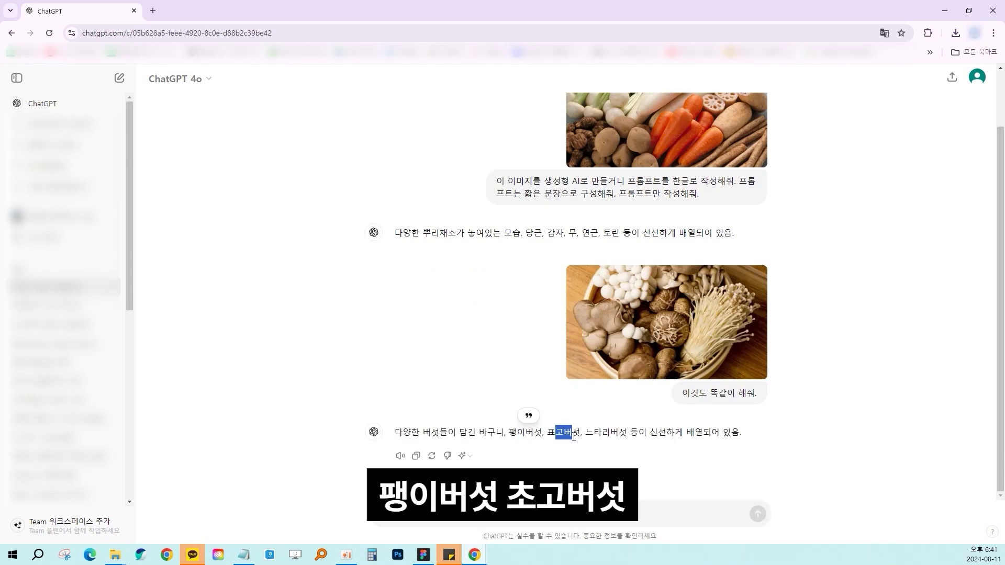
pyautogui.click(598, 435)
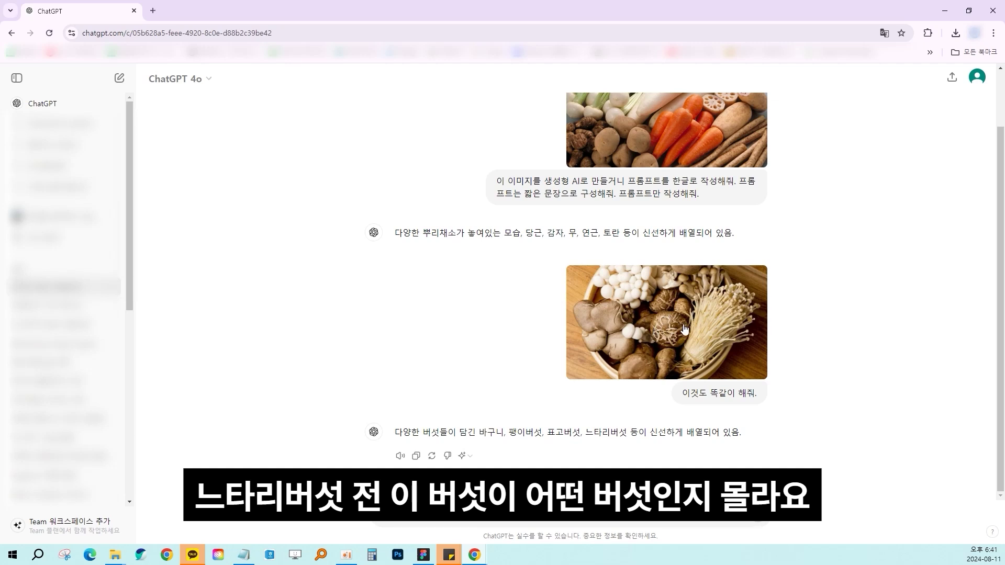
pyautogui.moveTo(711, 433); pyautogui.dragTo(598, 445)
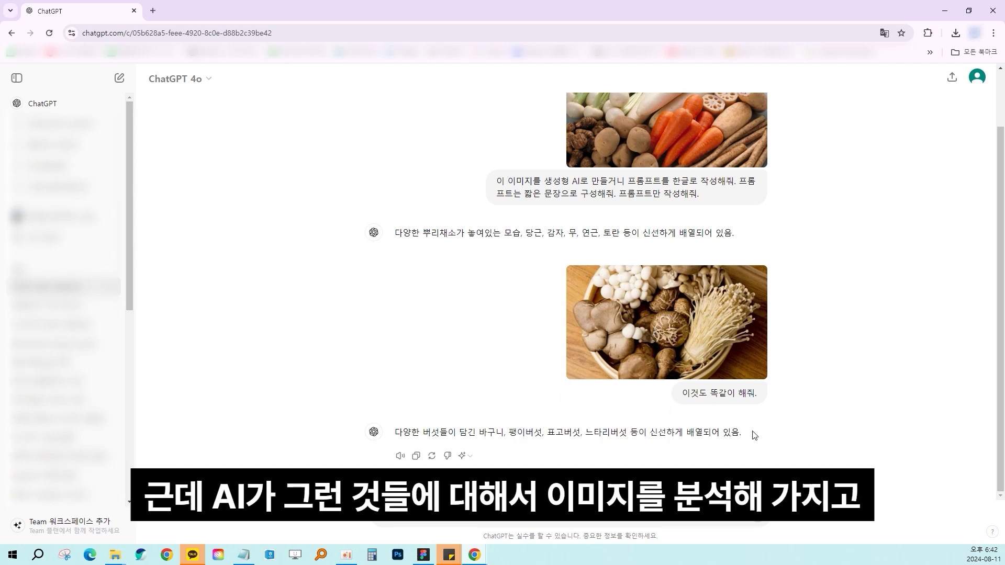
pyautogui.moveTo(752, 434); pyautogui.dragTo(435, 433)
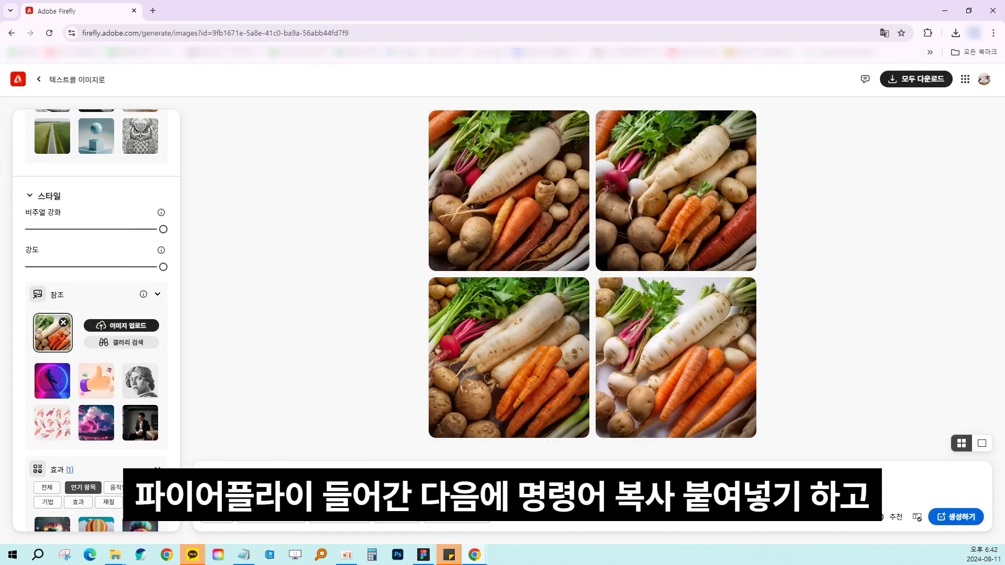
# Switch to Firefly and generate images from "다양한 버섯들이 담긴 바구니, 팽이버섯, 표고버섯, 느타리버섯 등이 신선하게 배열되어 있음", with the mushroom photo as composition and style reference.
pyautogui.scroll(2, 73, 321)
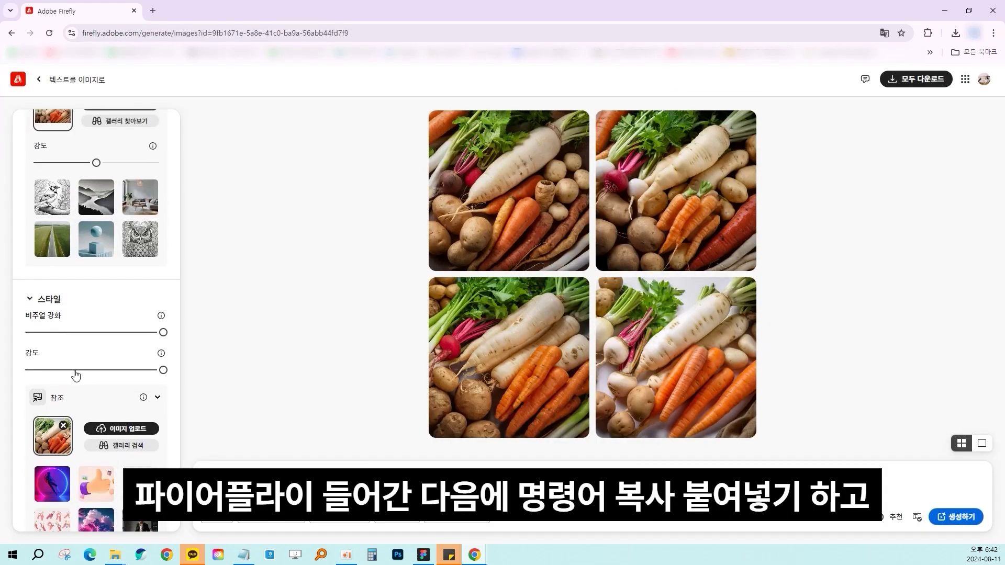
pyautogui.click(62, 431)
pyautogui.scroll(-6, 79, 343)
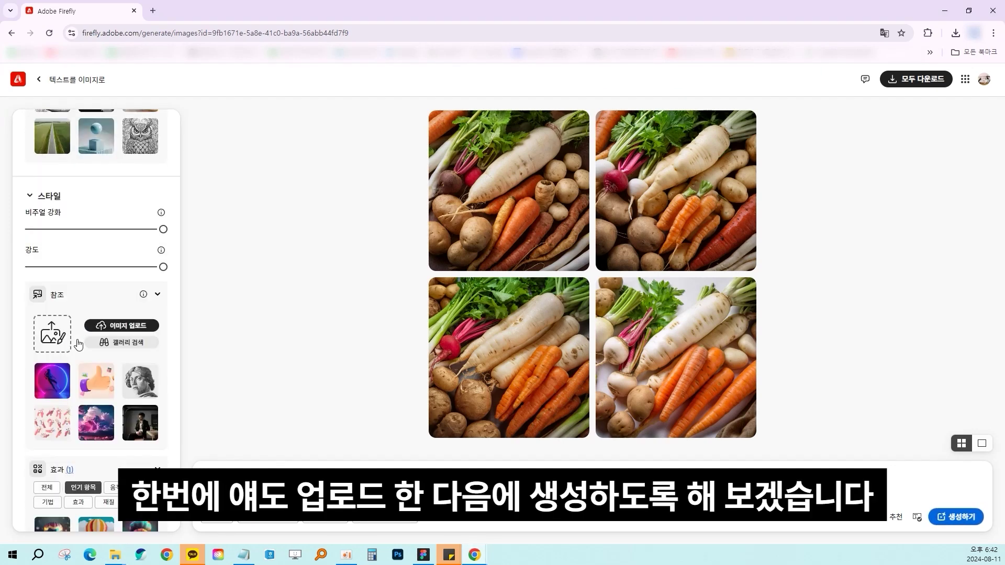
pyautogui.scroll(-2, 78, 344)
pyautogui.moveTo(3, 193); pyautogui.dragTo(28, 193)
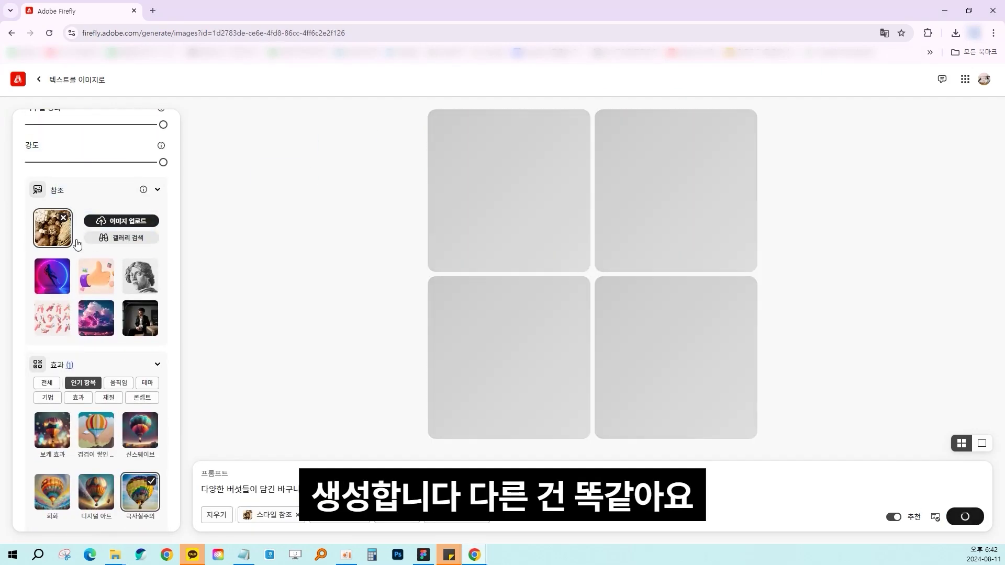
# Review the content type, composition and style settings of the mushroom generation and compare its results at full size.
pyautogui.scroll(-8, 99, 265)
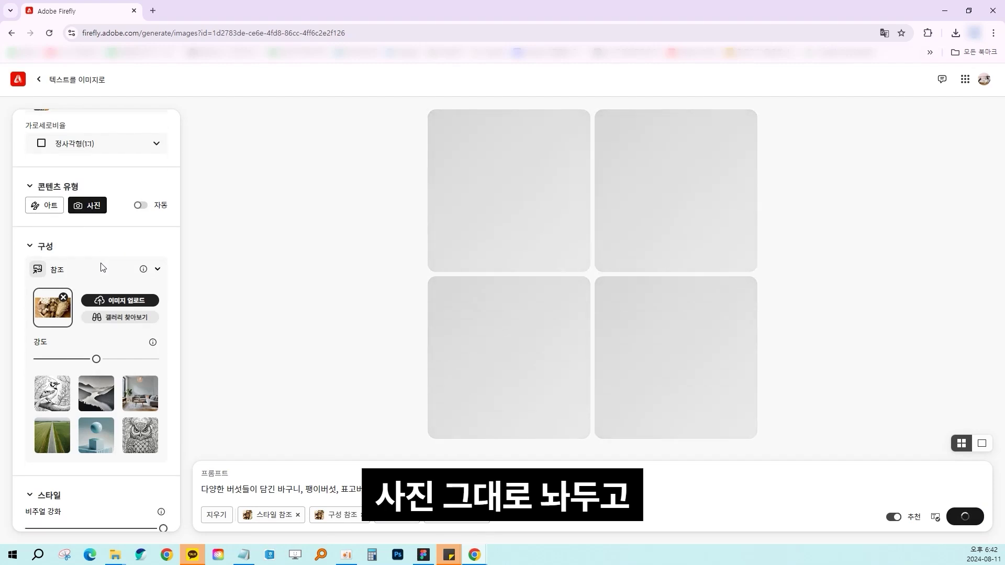
pyautogui.scroll(5, 102, 420)
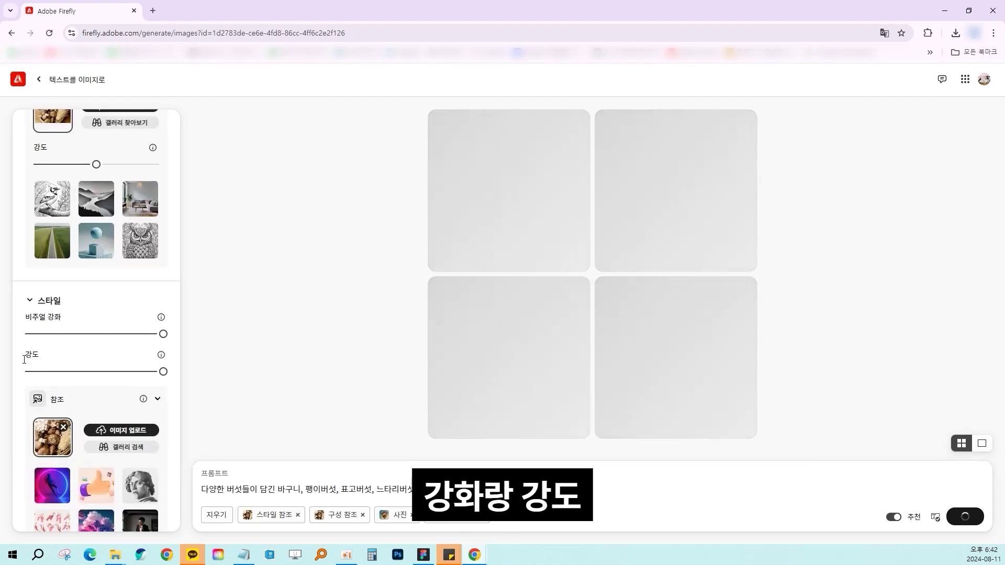
pyautogui.scroll(2, 89, 366)
pyautogui.scroll(-4, 99, 377)
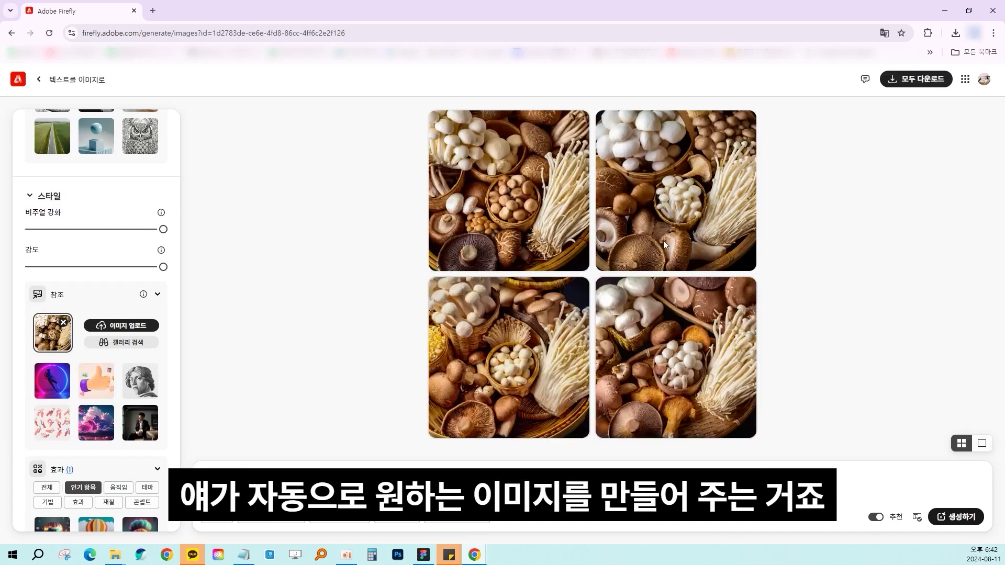
pyautogui.click(511, 360)
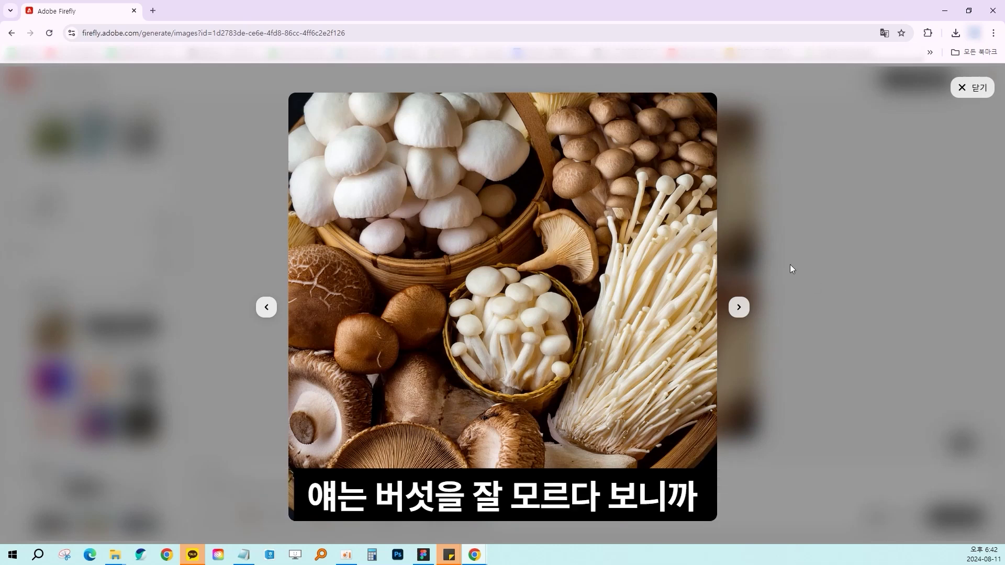
pyautogui.click(739, 307)
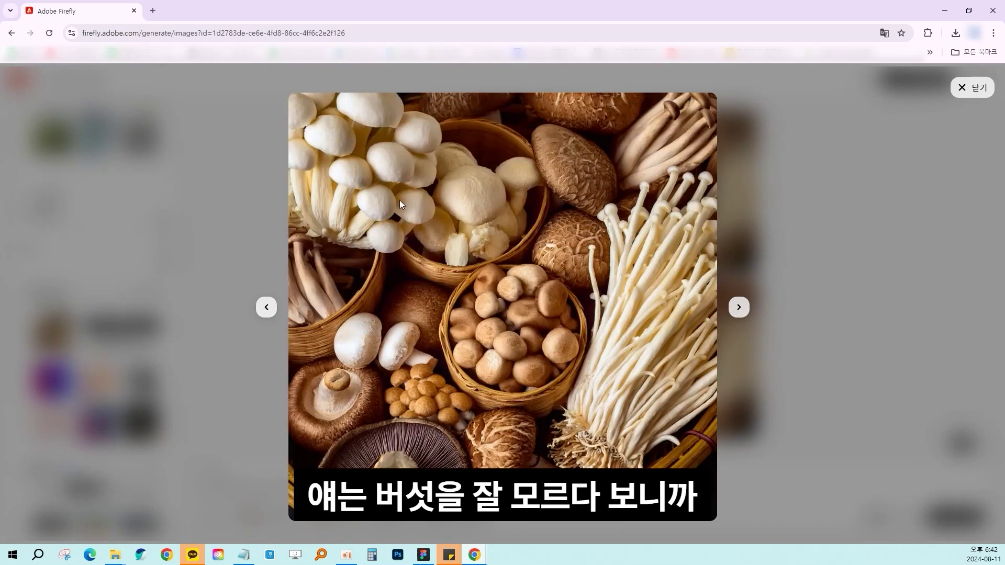
pyautogui.press('Escape')
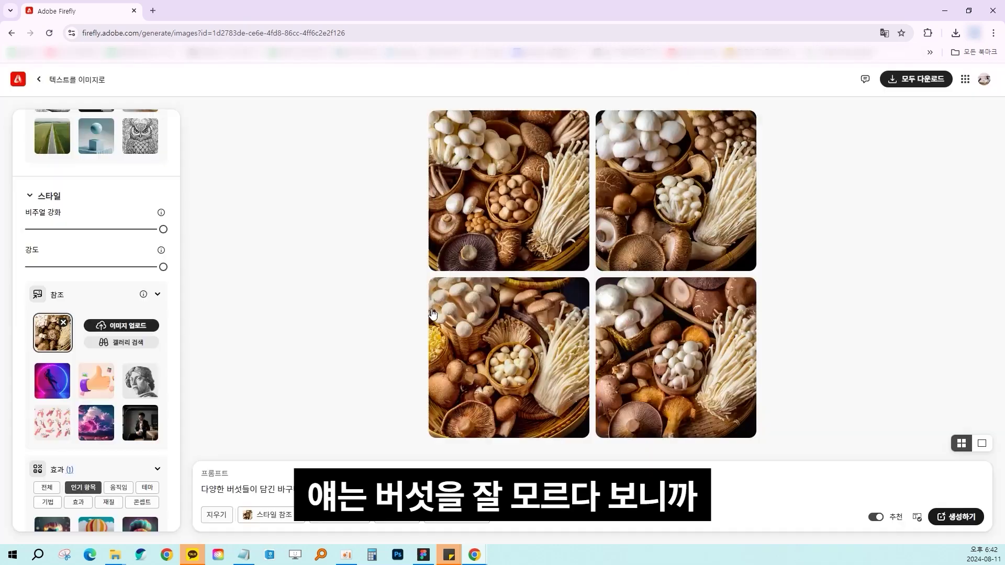
pyautogui.click(492, 202)
pyautogui.press('Right')
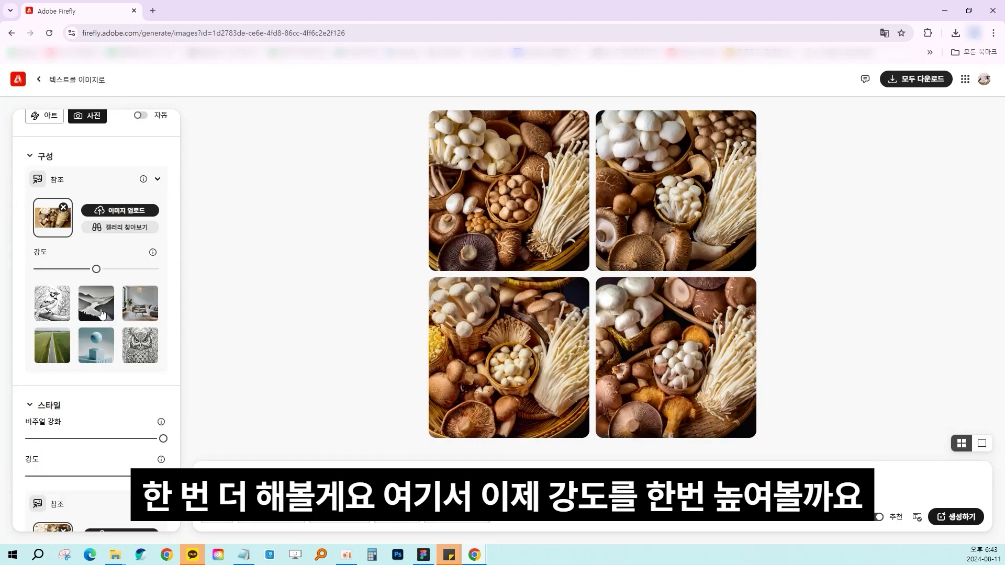
# Set the composition reference strength to maximum and regenerate the mushroom images.
pyautogui.moveTo(96, 270); pyautogui.dragTo(350, 280)
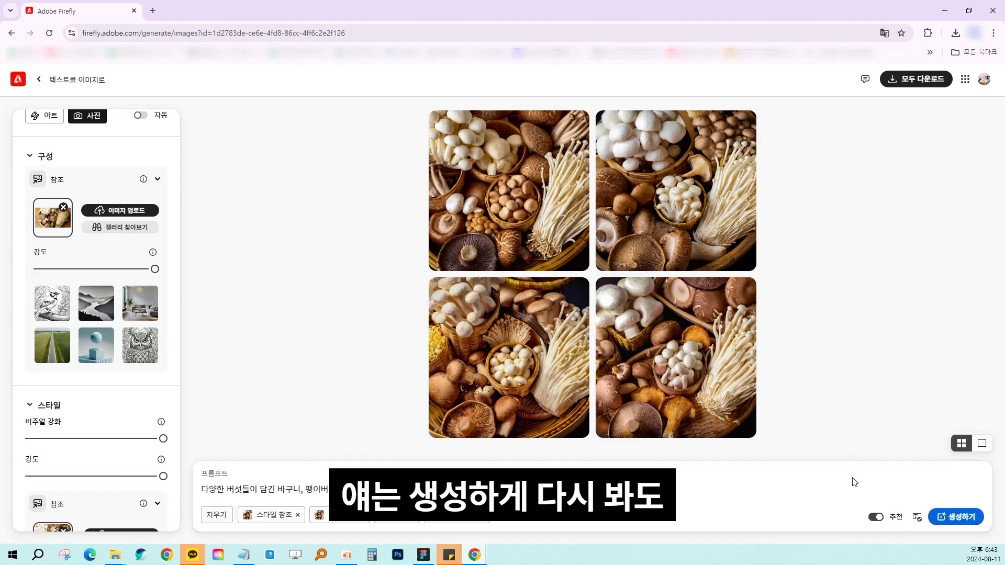
pyautogui.click(958, 516)
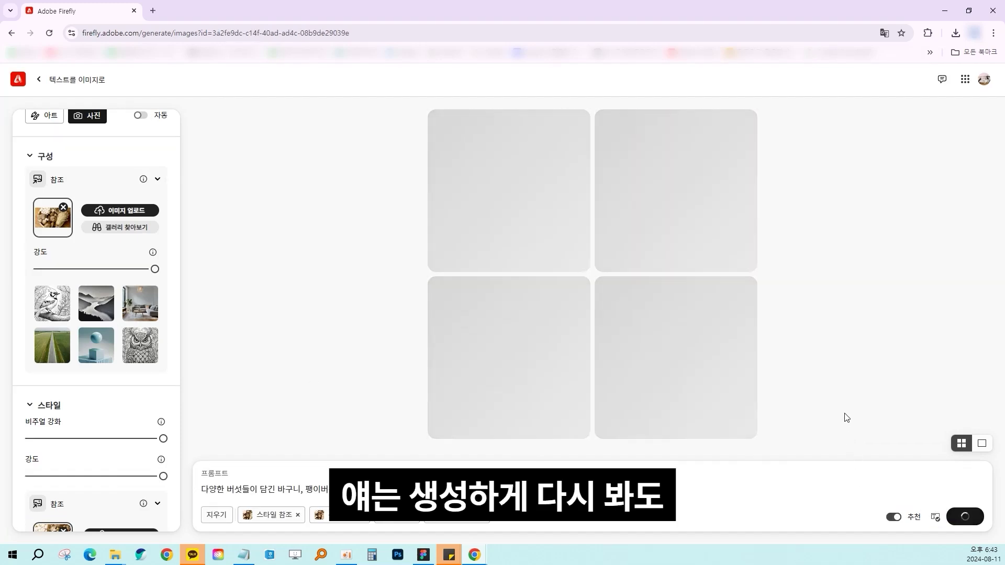
# Switch to Figma and examine the 버섯류 card in the detail page section against the mushroom, leafy vegetable and fruit images.
pyautogui.hotkey('alt', 'Tab')
pyautogui.scroll(6, 559, 355)
pyautogui.hscroll(-1, 439, 238)
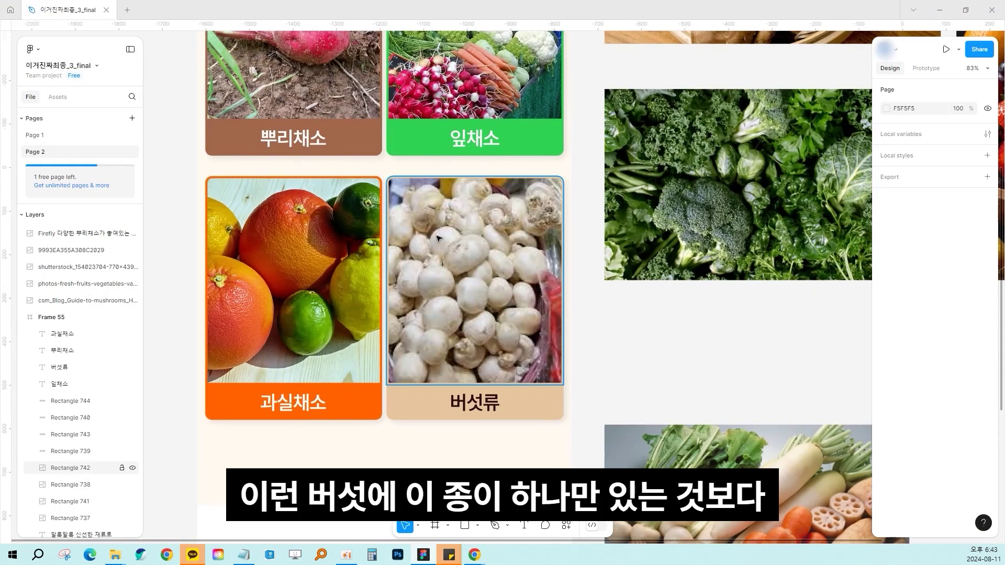
pyautogui.scroll(-1, 622, 343)
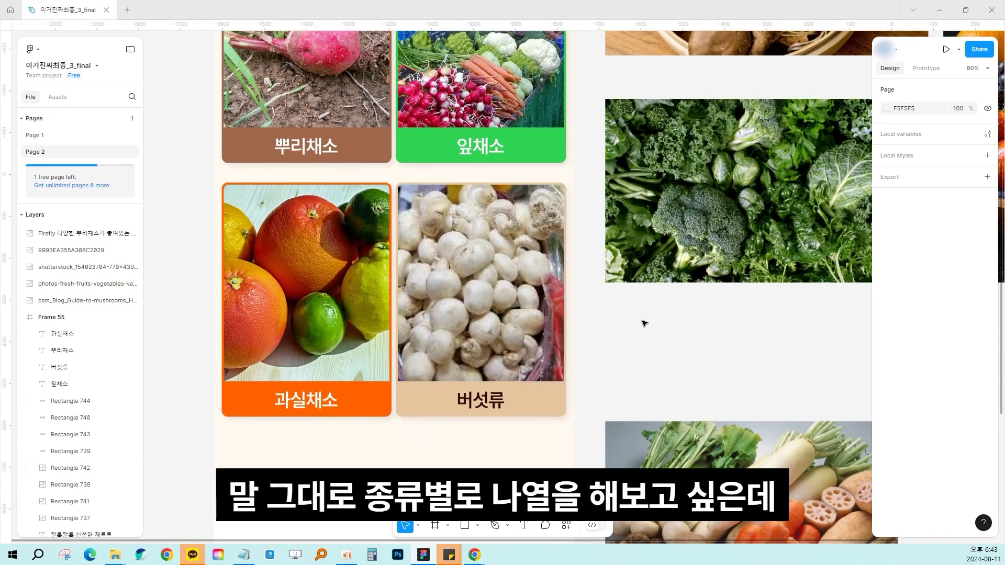
pyautogui.scroll(-1, 642, 323)
pyautogui.scroll(-3, 733, 349)
pyautogui.hscroll(3, 735, 338)
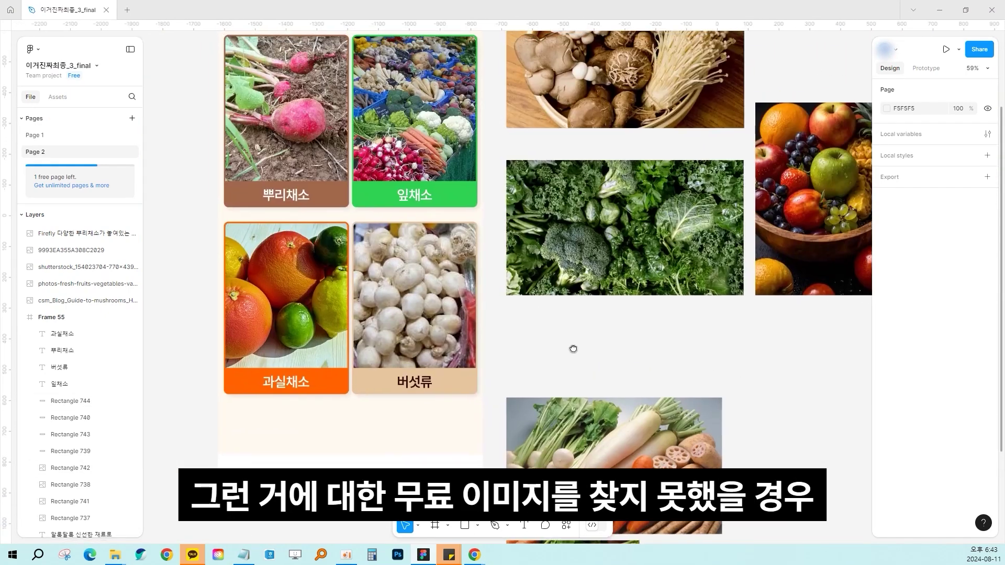
pyautogui.scroll(3, 536, 339)
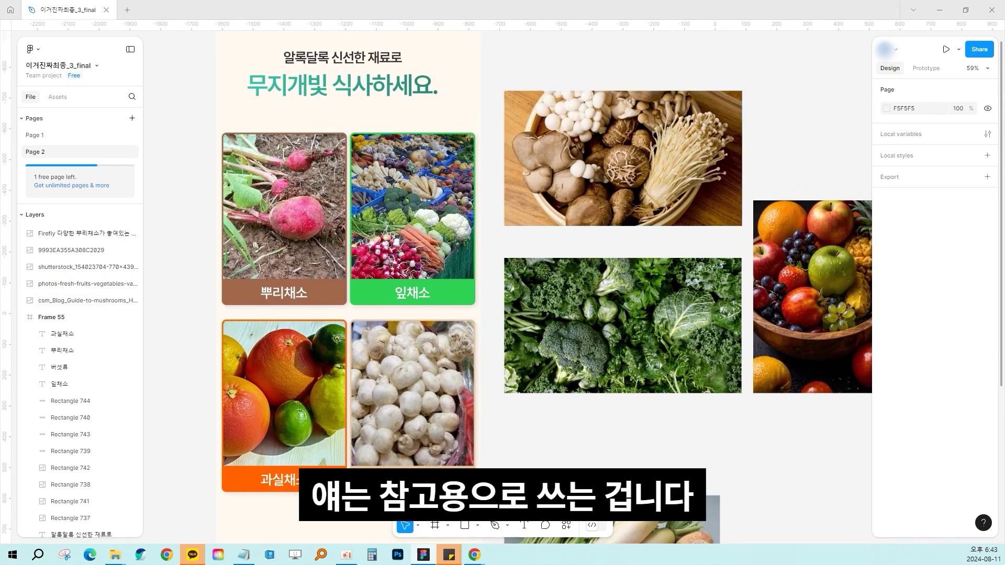
# Switch back to Firefly and examine the regenerated mushroom images at full size.
pyautogui.hotkey('alt', 'Tab')
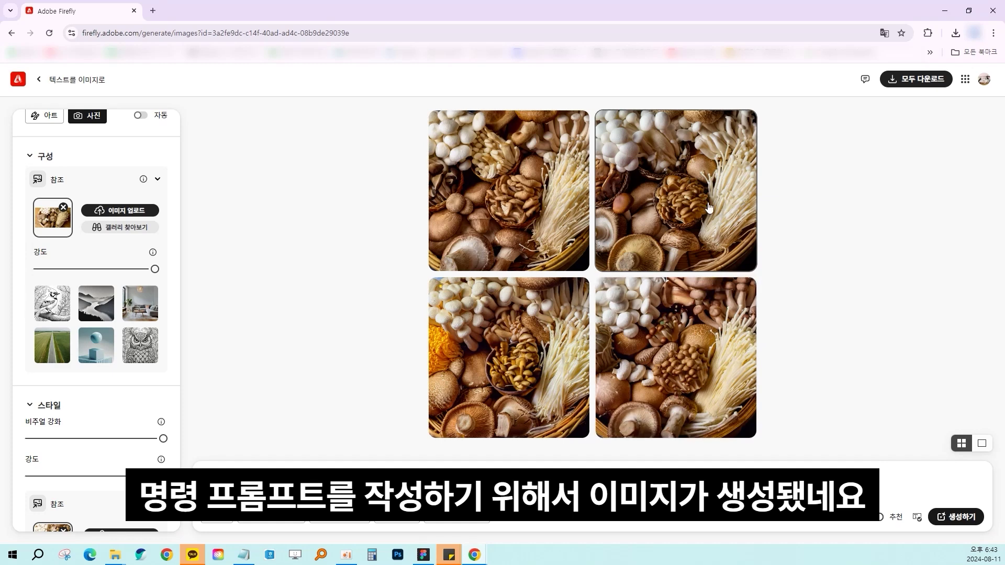
pyautogui.click(698, 377)
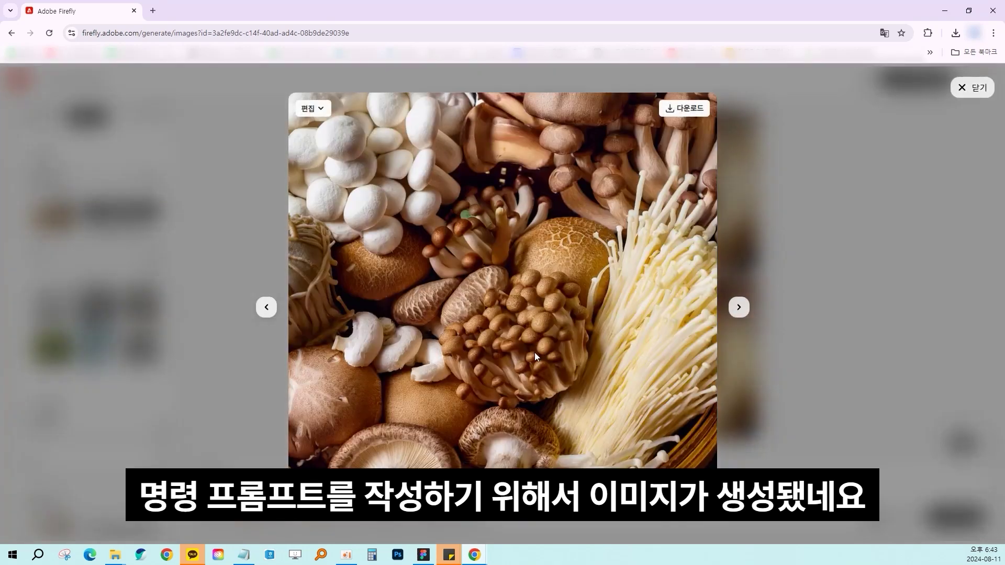
pyautogui.press('Escape')
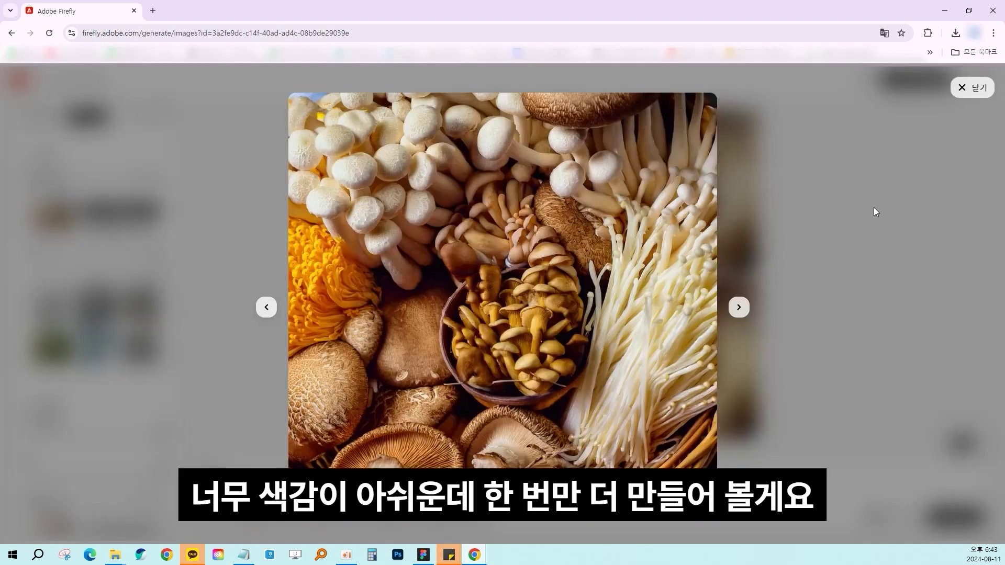
# Regenerate the mushroom images with the same settings and download the one with yellow chanterelles above a basket of small brown mushrooms.
pyautogui.click(874, 207)
pyautogui.click(959, 518)
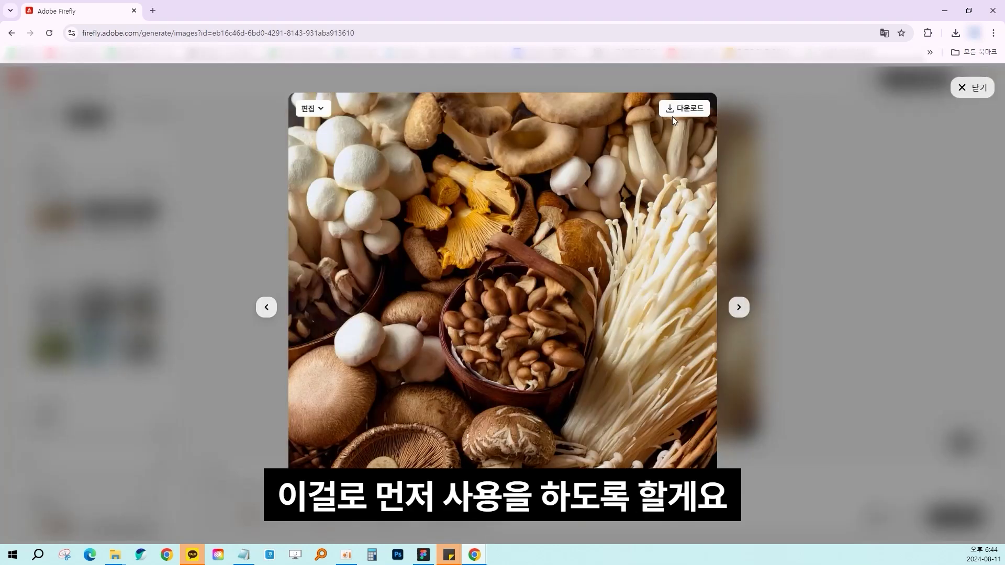
pyautogui.click(680, 107)
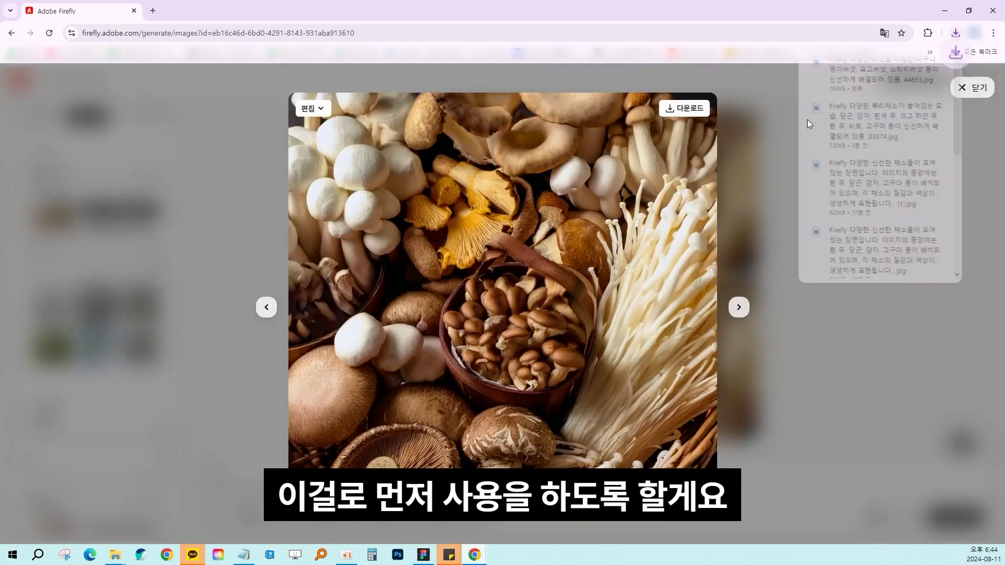
# Switch to Figma and replace the image of the 잎채소 card in Frame 56 with the leafy greens image.
pyautogui.click(423, 555)
pyautogui.scroll(-1, 654, 445)
pyautogui.hscroll(-1, 733, 429)
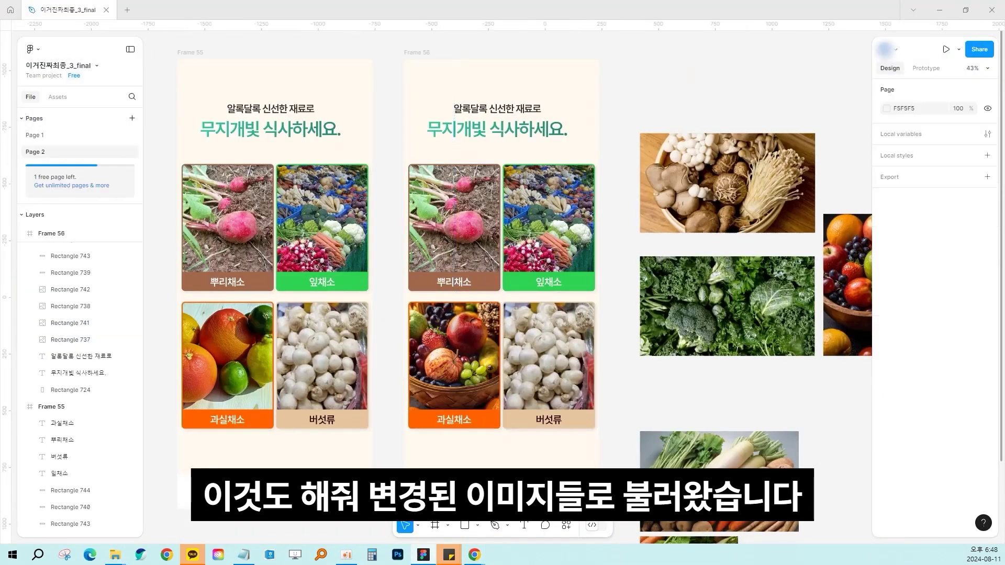
pyautogui.click(548, 219)
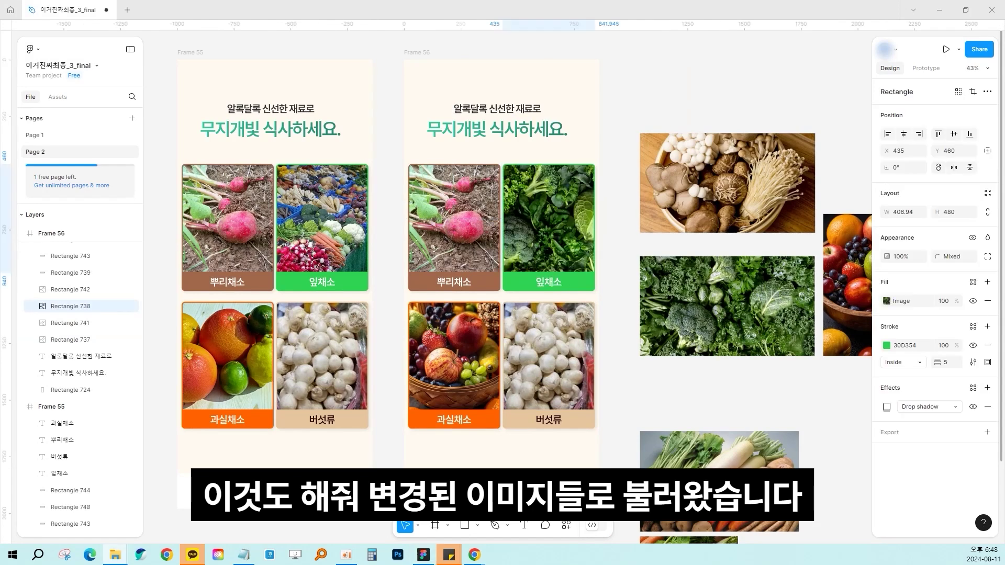
# Replace the images of the 버섯류 and 뿌리채소 cards in Frame 56 with the mushroom and root vegetable images.
pyautogui.click(548, 356)
pyautogui.click(455, 219)
pyautogui.click(731, 74)
pyautogui.hscroll(-5, 583, 63)
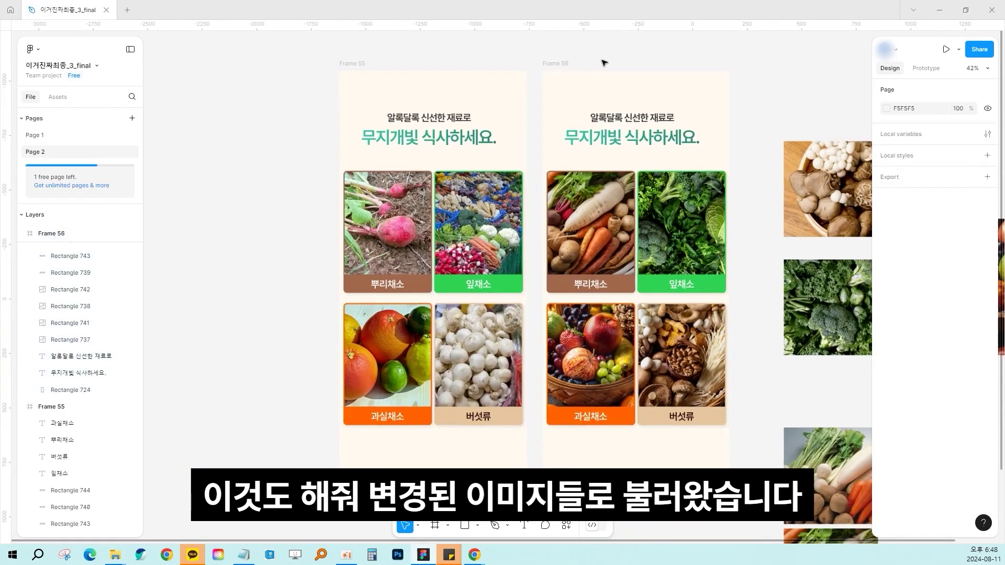
# Compare the original vegetable cards in Frame 55 with the replaced images in Frame 56.
pyautogui.scroll(3, 723, 252)
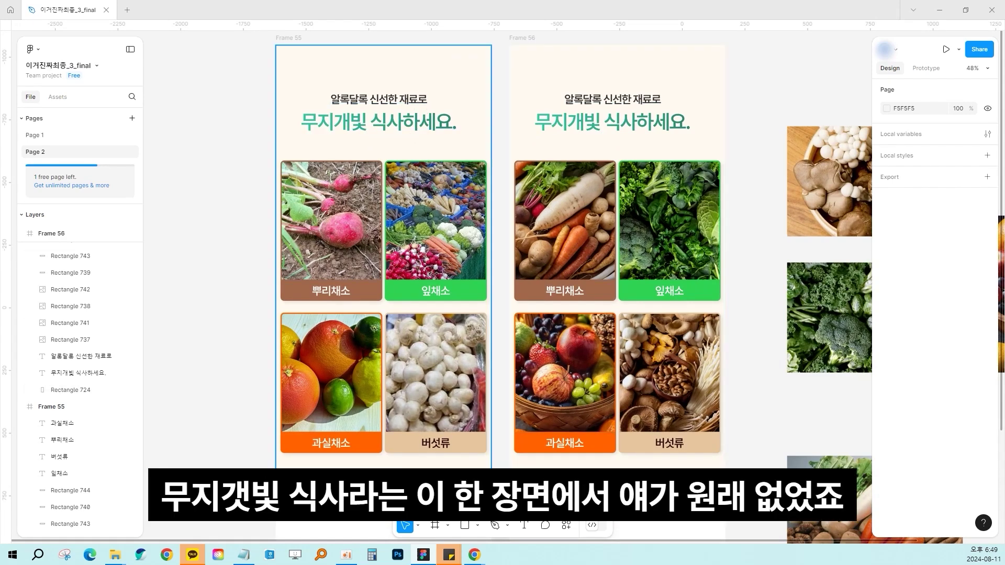
pyautogui.moveTo(524, 42); pyautogui.dragTo(699, 44)
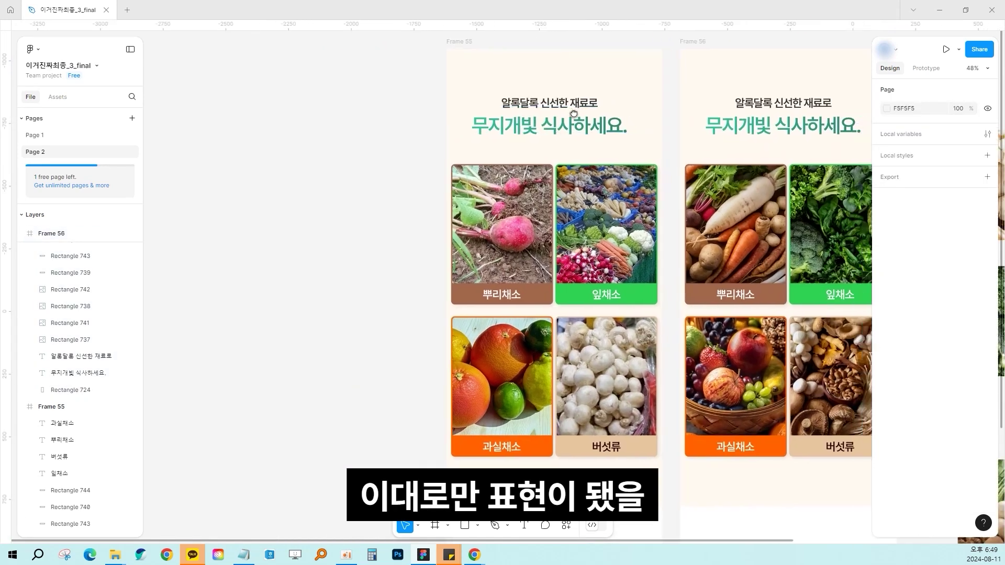
pyautogui.hscroll(3, 362, 256)
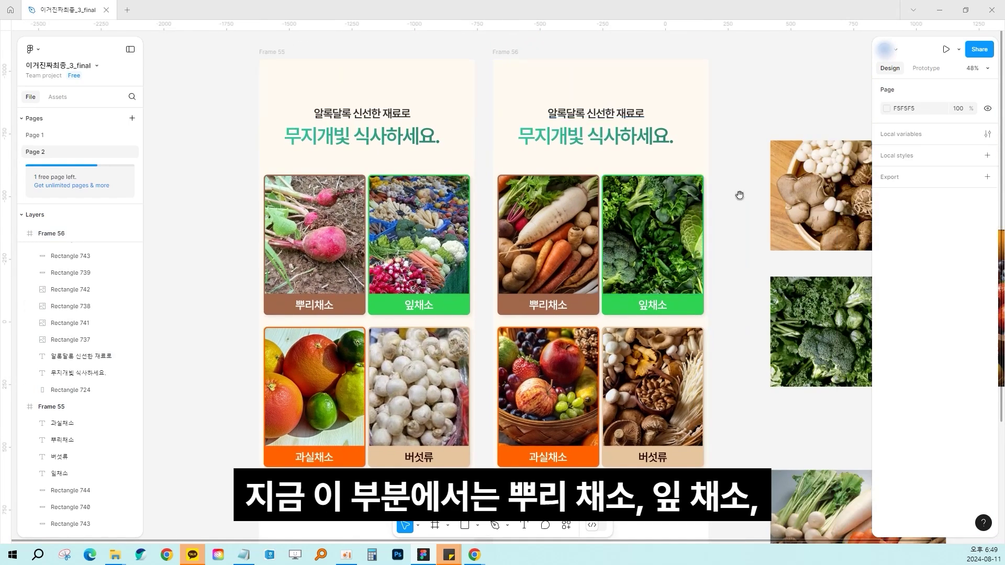
pyautogui.scroll(-1, 681, 231)
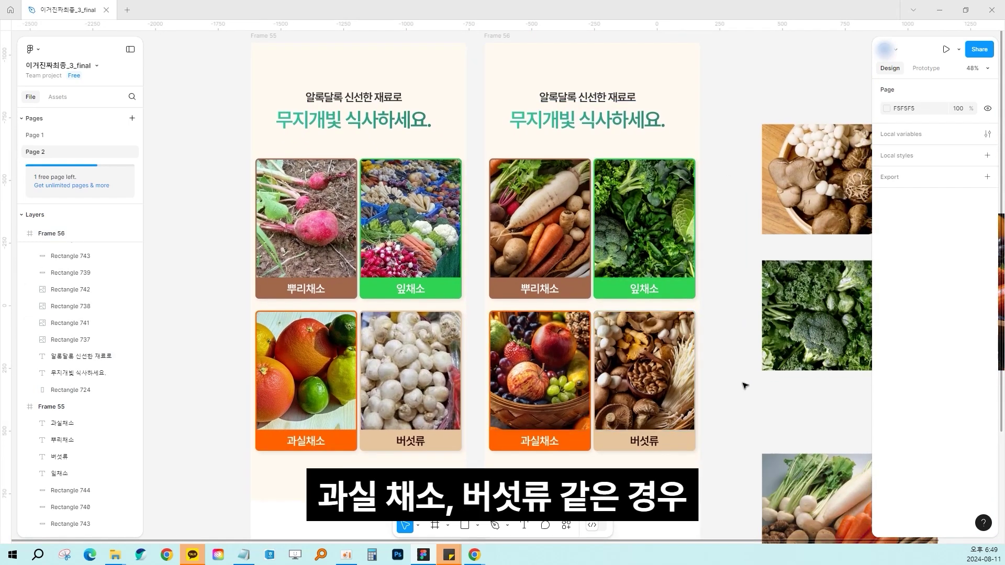
pyautogui.scroll(-1, 733, 371)
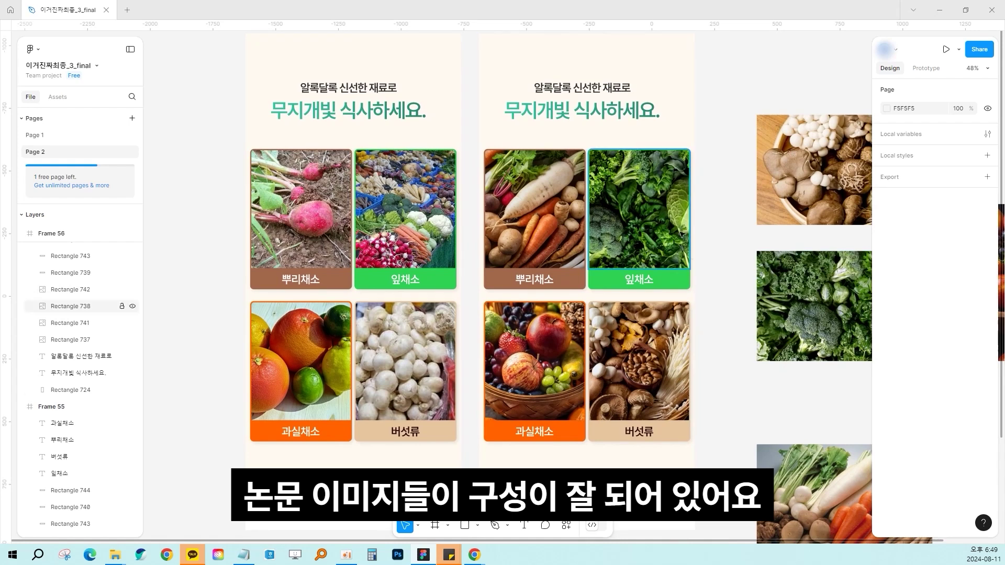
pyautogui.click(720, 229)
pyautogui.scroll(1, 728, 218)
pyautogui.moveTo(733, 206); pyautogui.dragTo(765, 173)
# Brighten the images of the 뿌리채소 and 잎채소 cards in Frame 56 by raising their exposure.
pyautogui.click(789, 184)
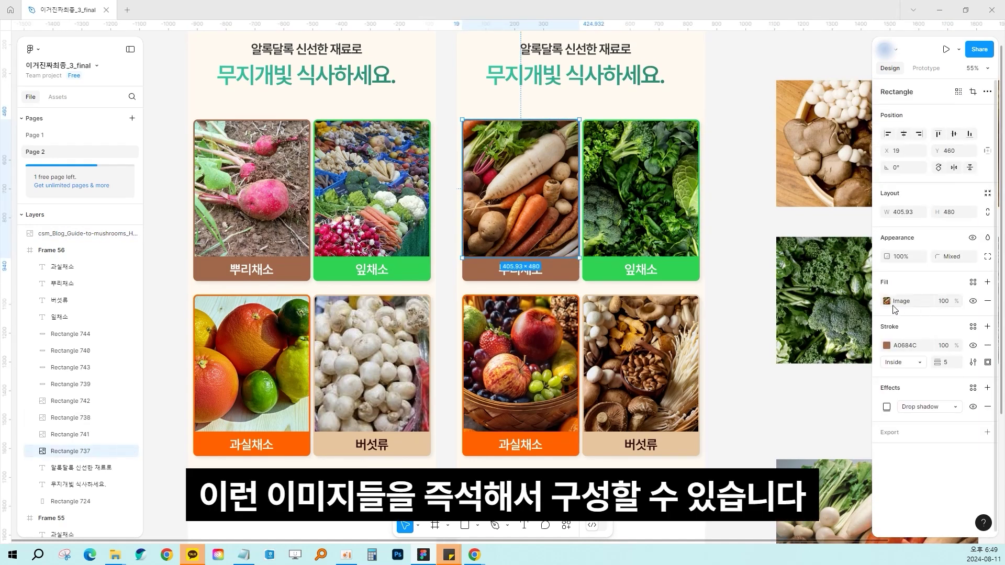
pyautogui.click(886, 301)
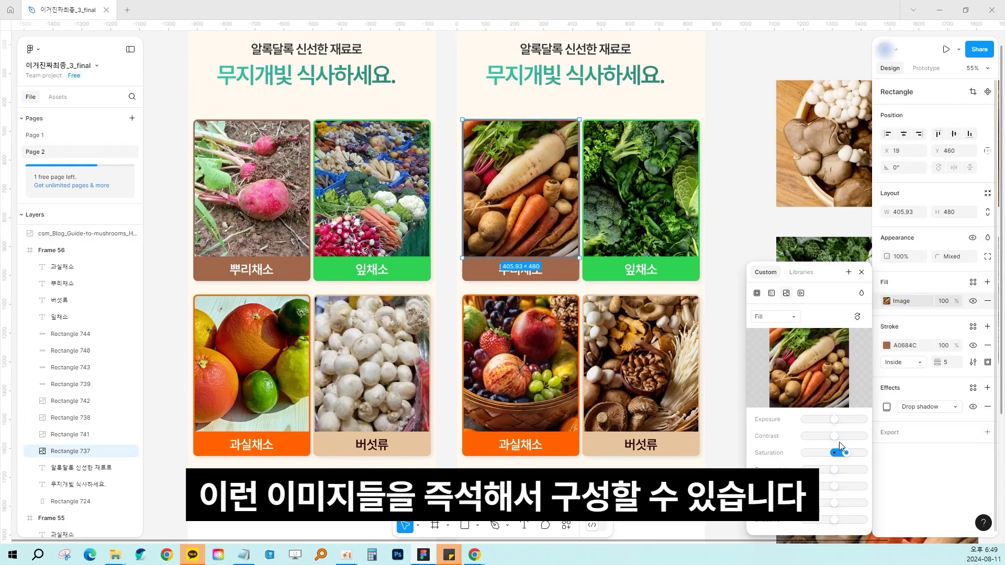
pyautogui.moveTo(838, 423); pyautogui.dragTo(844, 420)
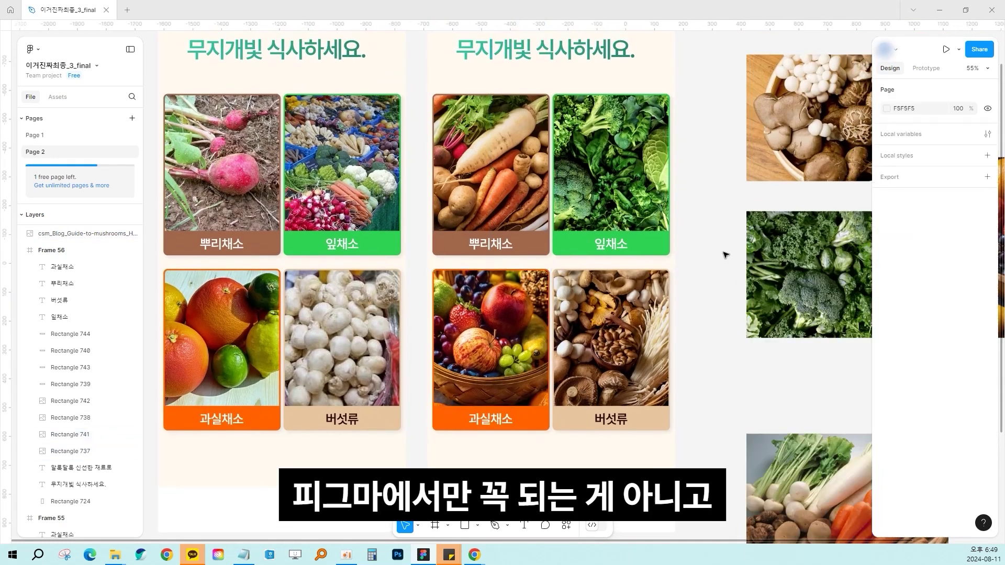
# Raise the exposure of the 버섯류 card's image in Frame 56 and the contrast of the 뿌리채소 card's image.
pyautogui.click(633, 316)
pyautogui.click(886, 301)
pyautogui.moveTo(834, 420); pyautogui.dragTo(840, 420)
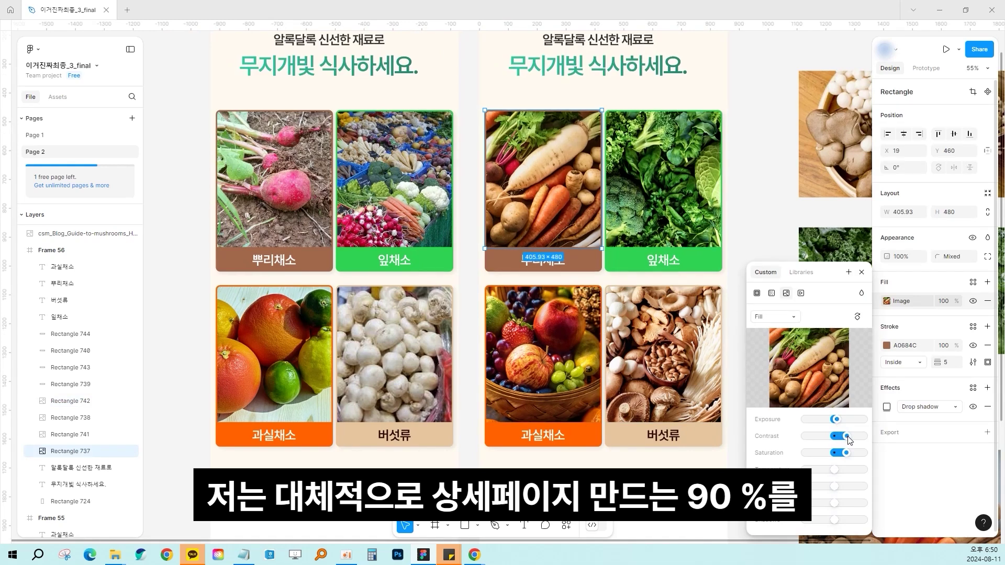
pyautogui.scroll(-3, 774, 198)
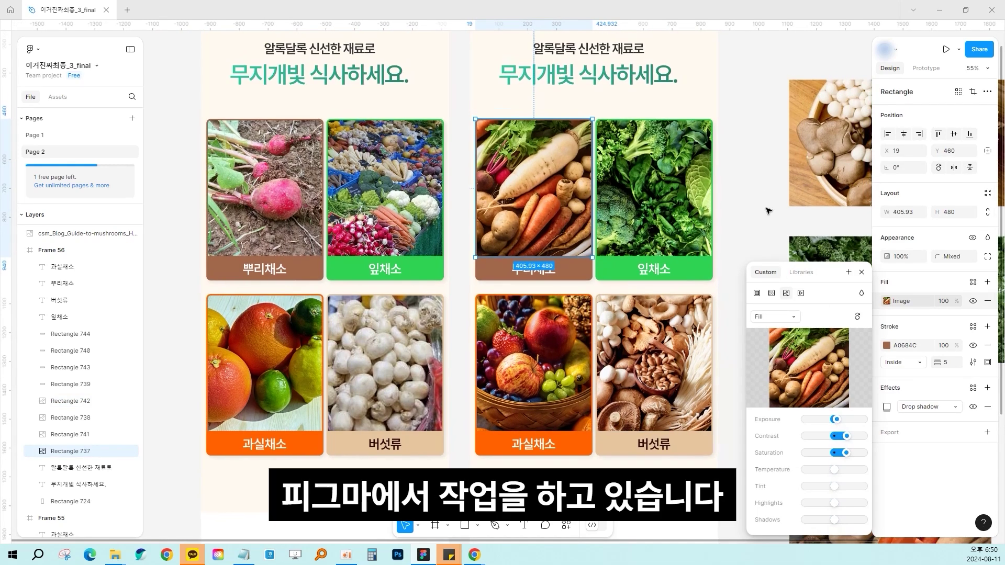
pyautogui.press('Escape')
# Examine the color-adjusted cards of Frame 56 side by side with the originals in Frame 55.
pyautogui.scroll(1, 789, 142)
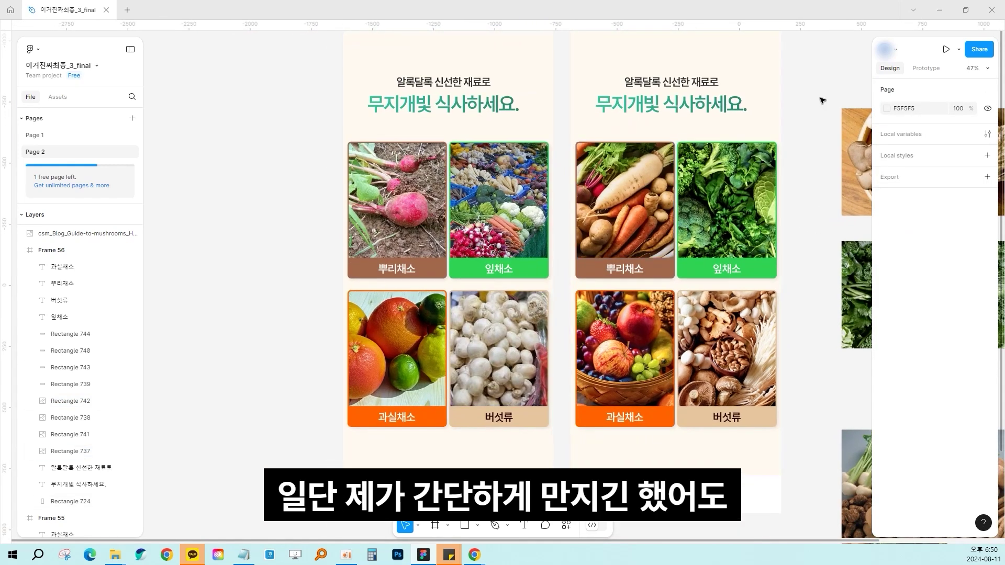
pyautogui.scroll(1, 801, 101)
pyautogui.hscroll(1, 801, 101)
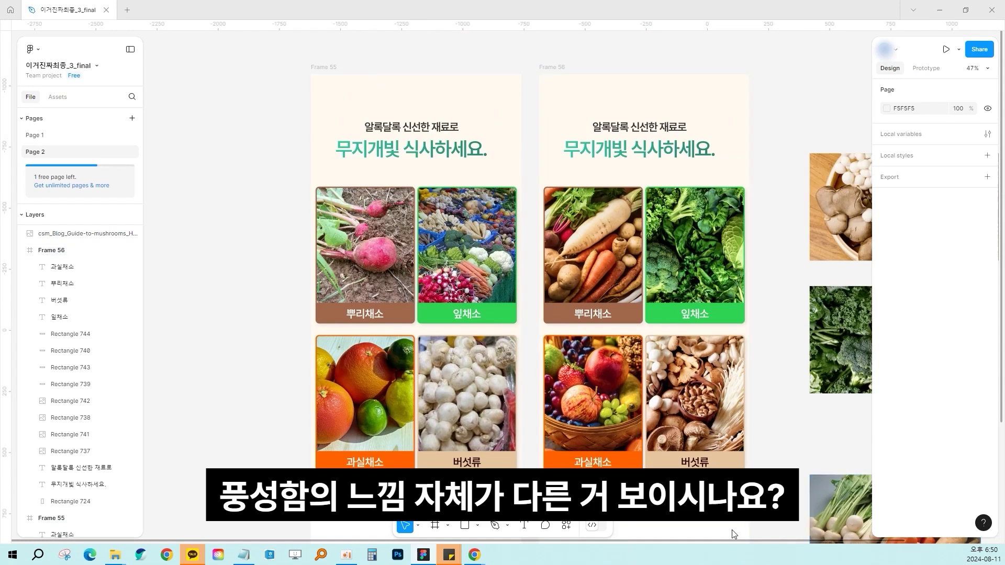
pyautogui.scroll(-1, 808, 413)
pyautogui.hscroll(1, 808, 413)
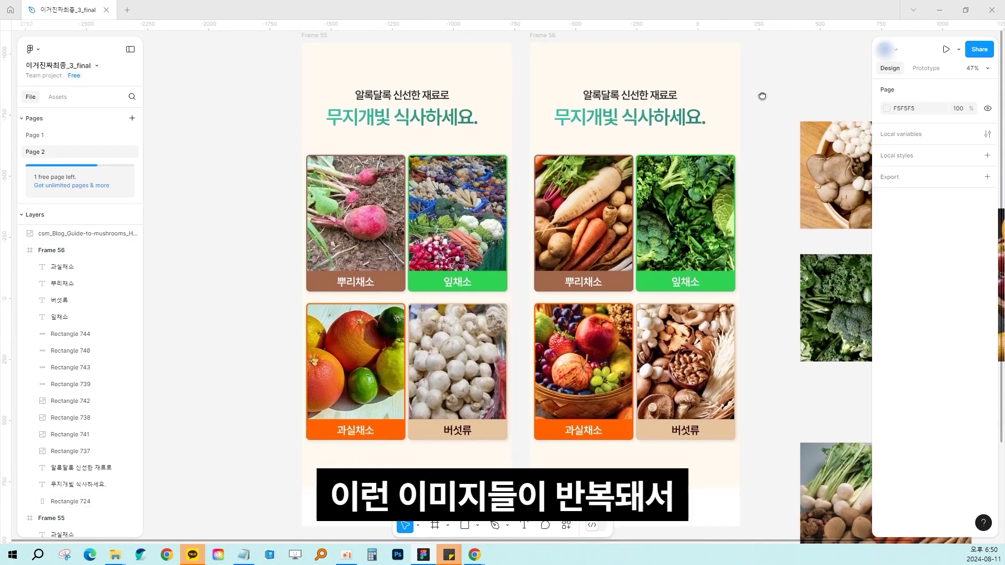
pyautogui.scroll(-5, 590, 186)
pyautogui.scroll(5, 589, 186)
pyautogui.hscroll(1, 589, 186)
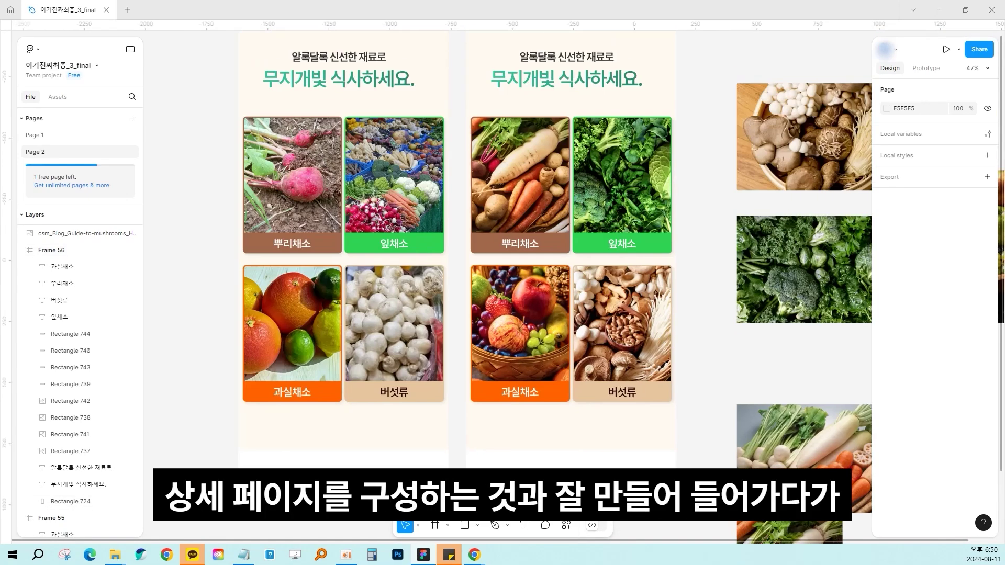
pyautogui.hscroll(-2, 769, 283)
pyautogui.hscroll(-2, 770, 283)
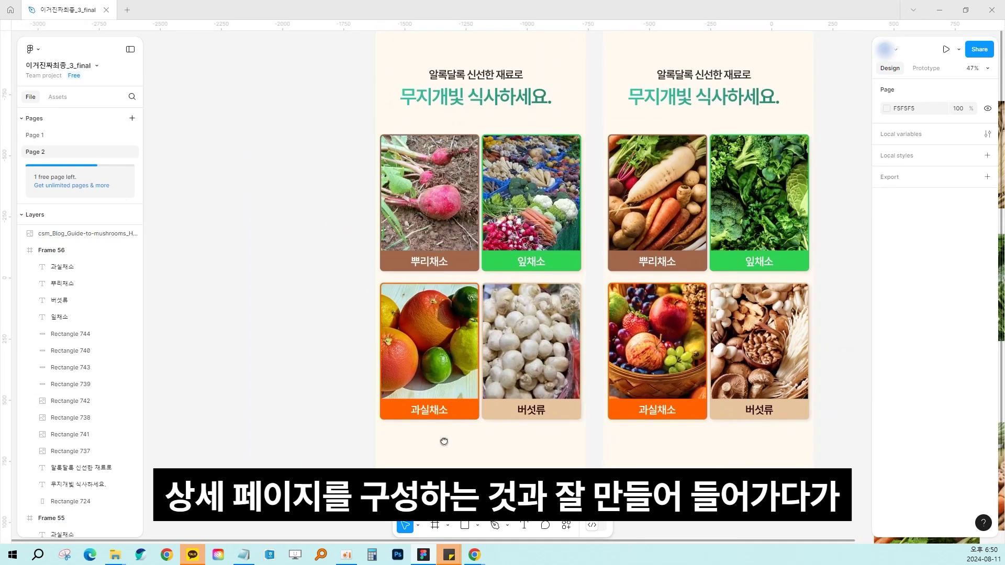
pyautogui.scroll(-1, 388, 365)
pyautogui.hscroll(-1, 387, 365)
pyautogui.scroll(1, 387, 365)
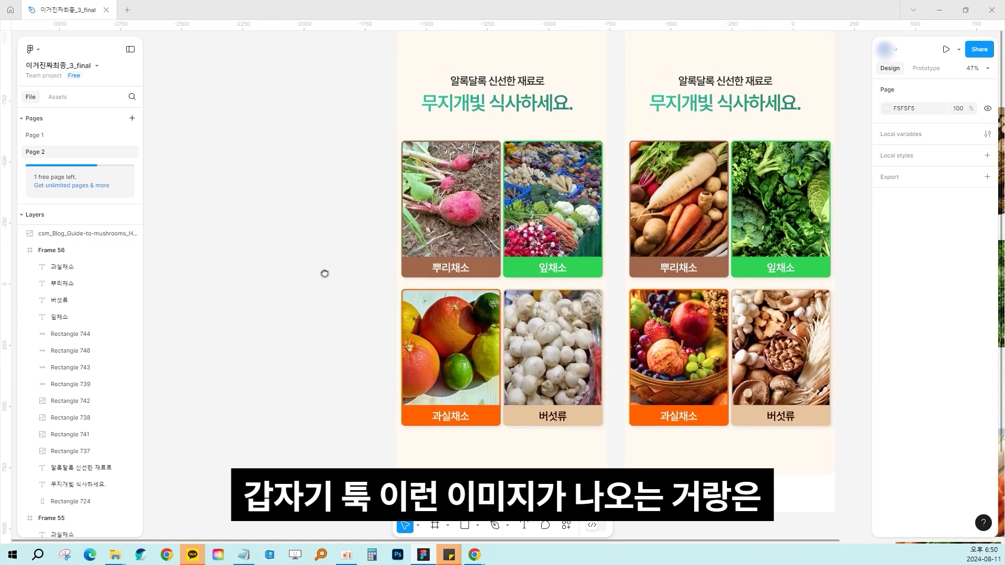
pyautogui.moveTo(325, 273); pyautogui.dragTo(235, 314)
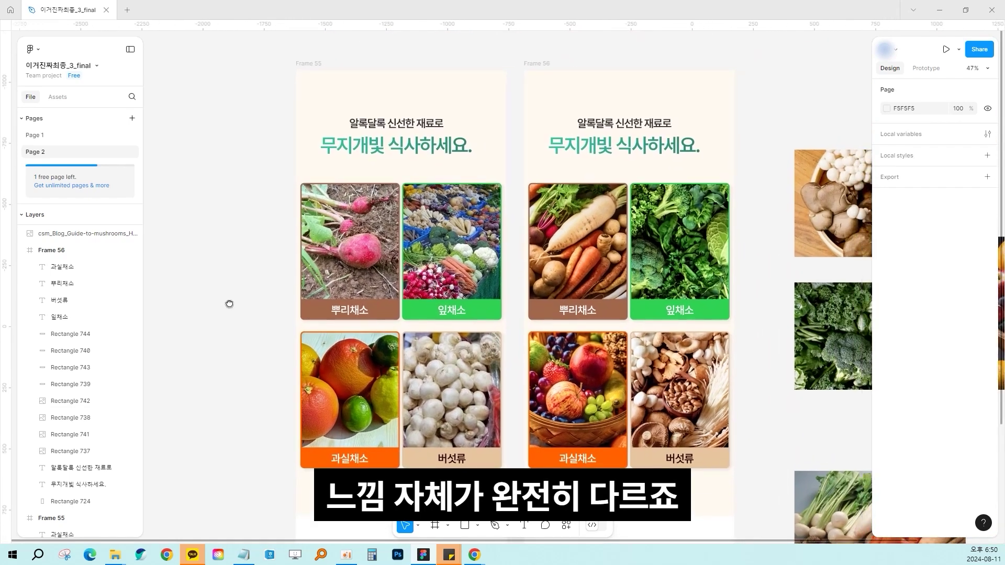
pyautogui.scroll(-2, 260, 251)
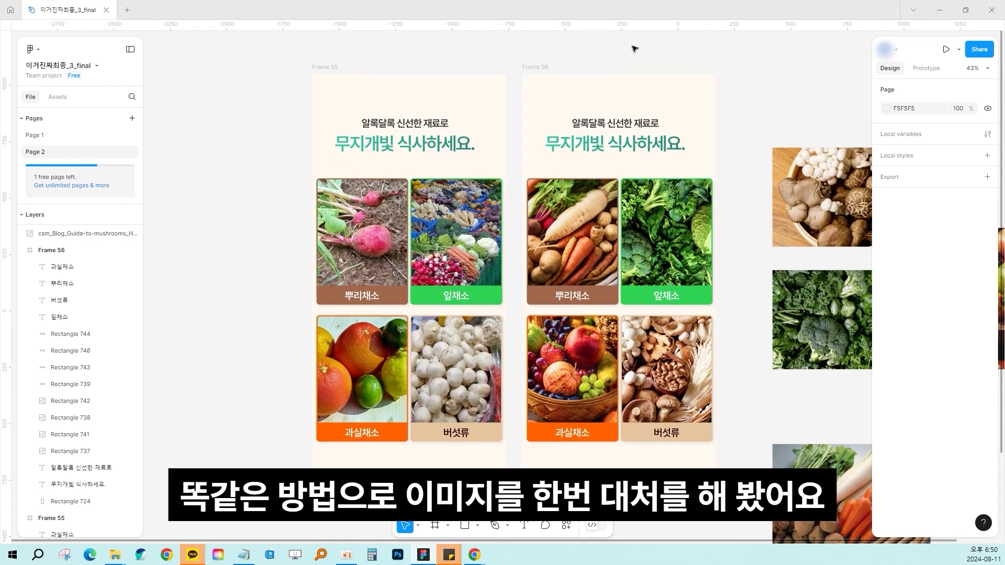
# Review the reworked sections in Frame 76 and Frame 78 beside the text-only section in Frame 62.
pyautogui.hscroll(2, 644, 61)
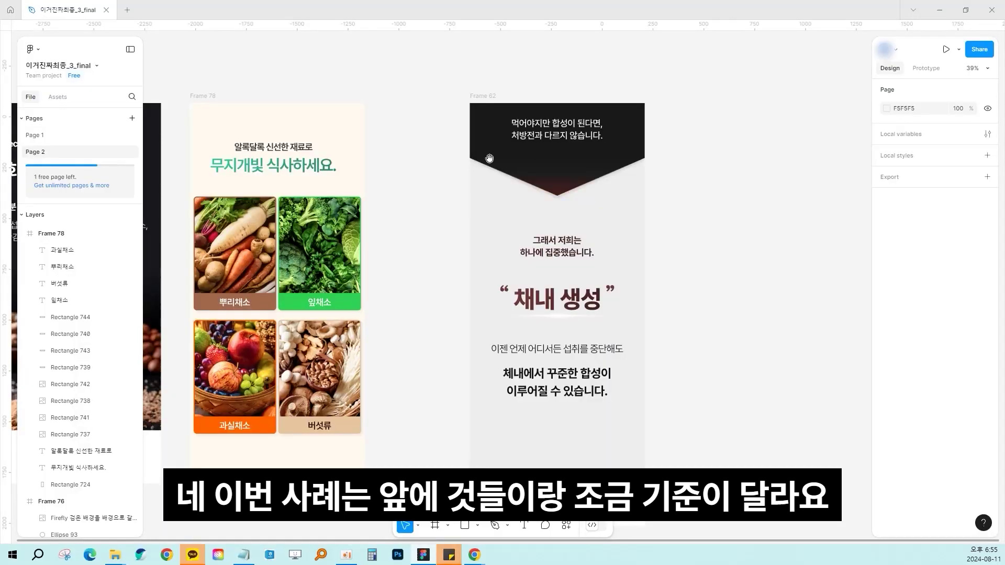
pyautogui.moveTo(420, 90); pyautogui.dragTo(736, 155)
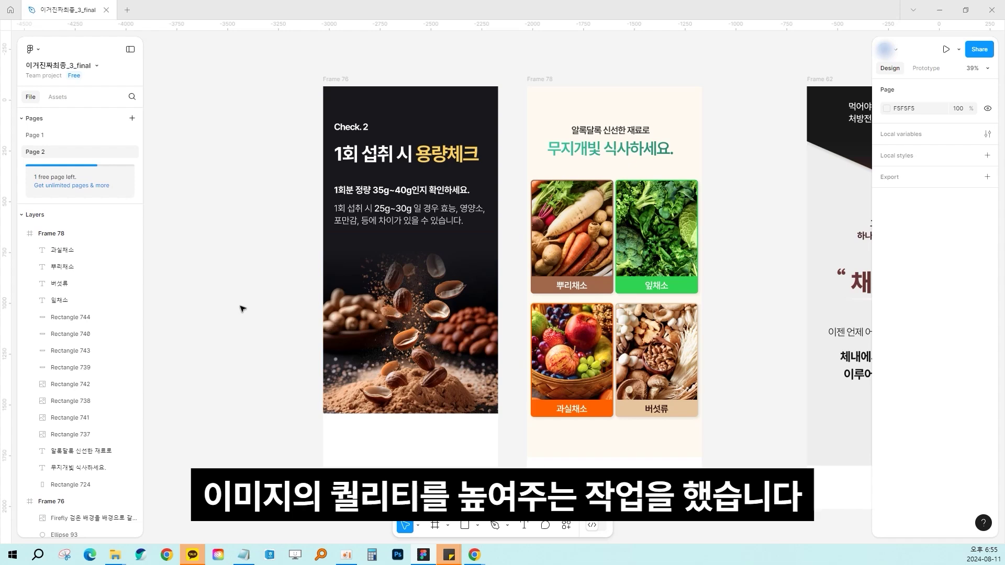
pyautogui.hscroll(6, 242, 309)
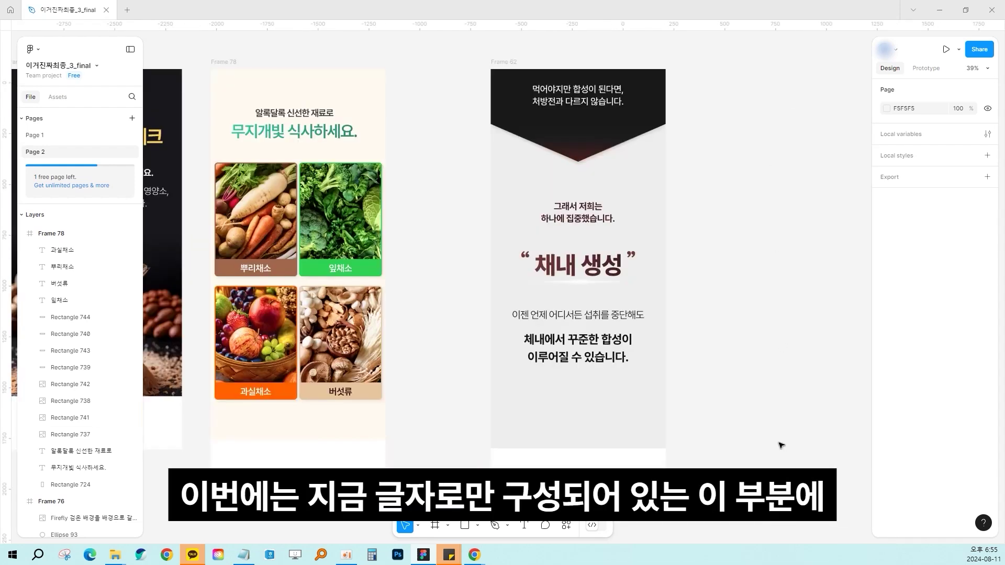
pyautogui.hscroll(-2, 628, 403)
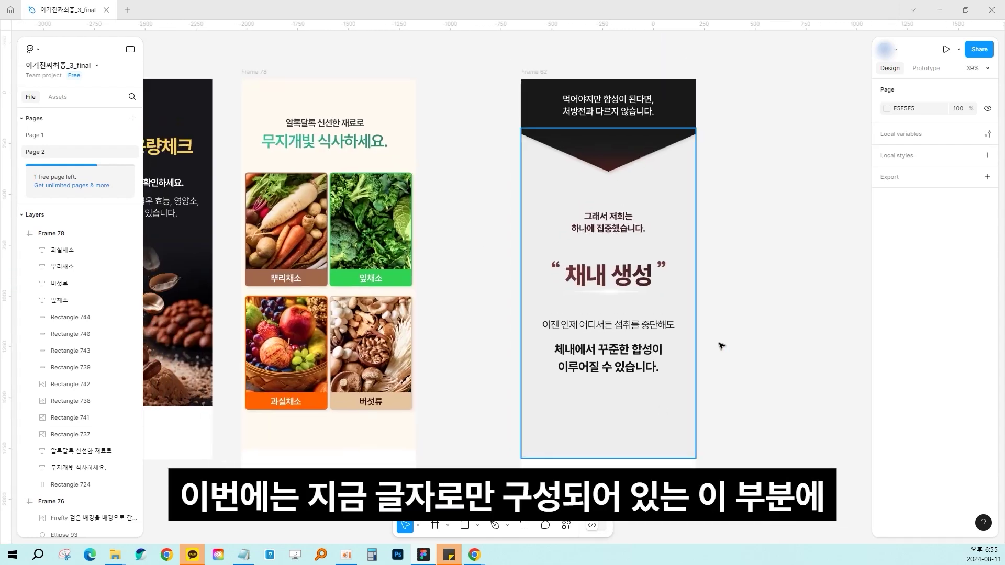
# Examine the copy and plain gray background of the 채내 생성 section in Frame 62.
pyautogui.moveTo(760, 364); pyautogui.dragTo(754, 381)
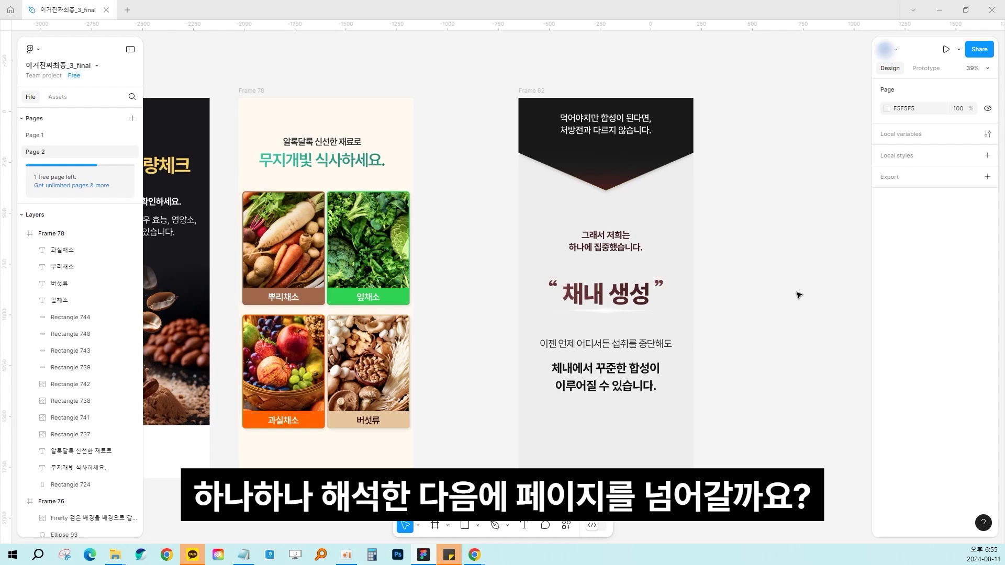
pyautogui.scroll(-3, 740, 223)
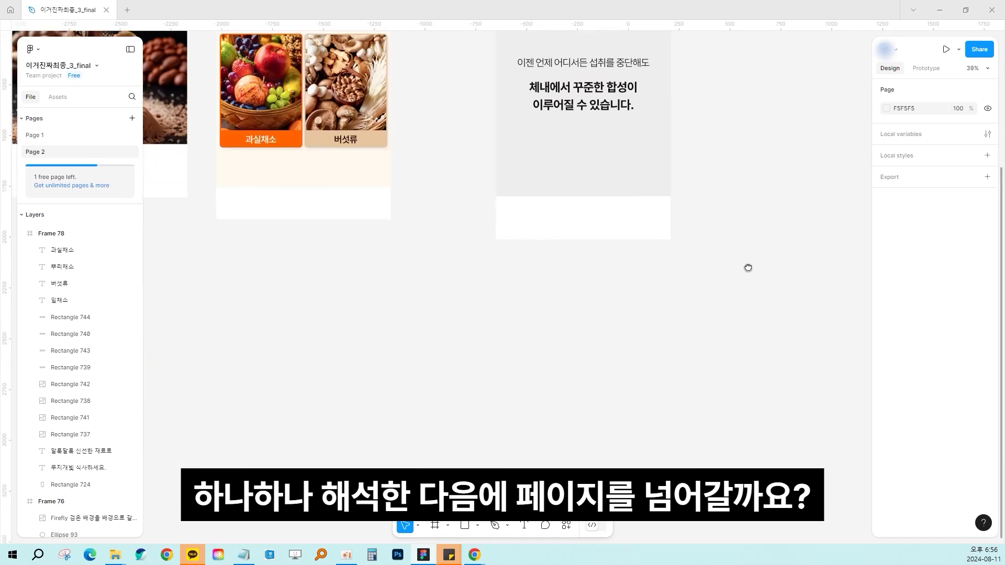
pyautogui.scroll(5, 748, 270)
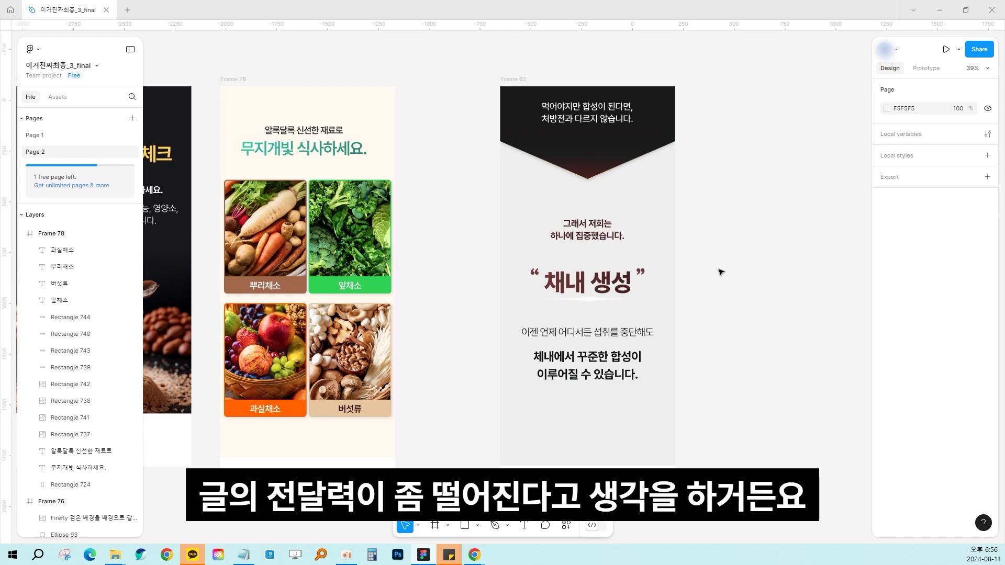
pyautogui.hscroll(-1, 743, 281)
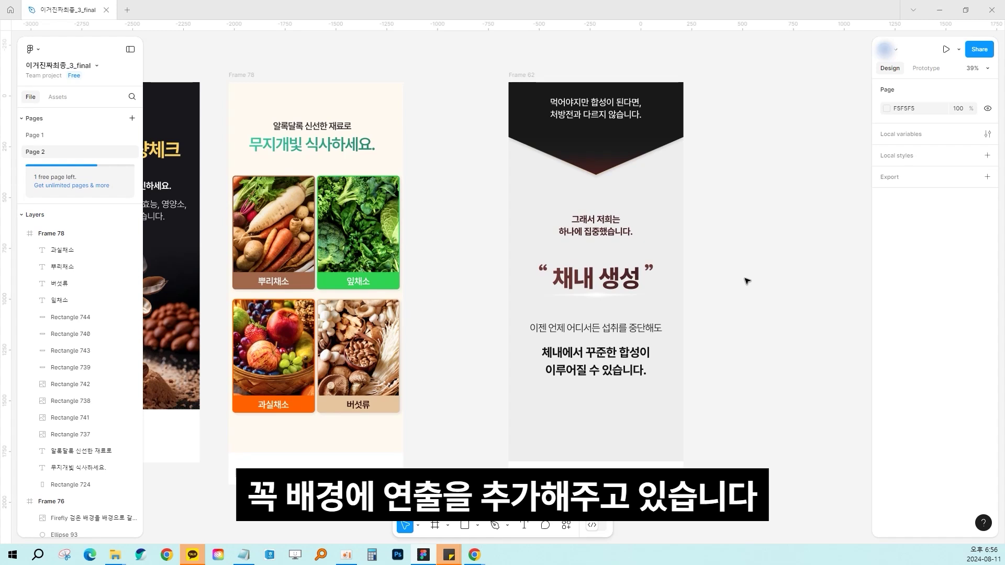
pyautogui.scroll(-1, 725, 254)
pyautogui.hscroll(1, 726, 253)
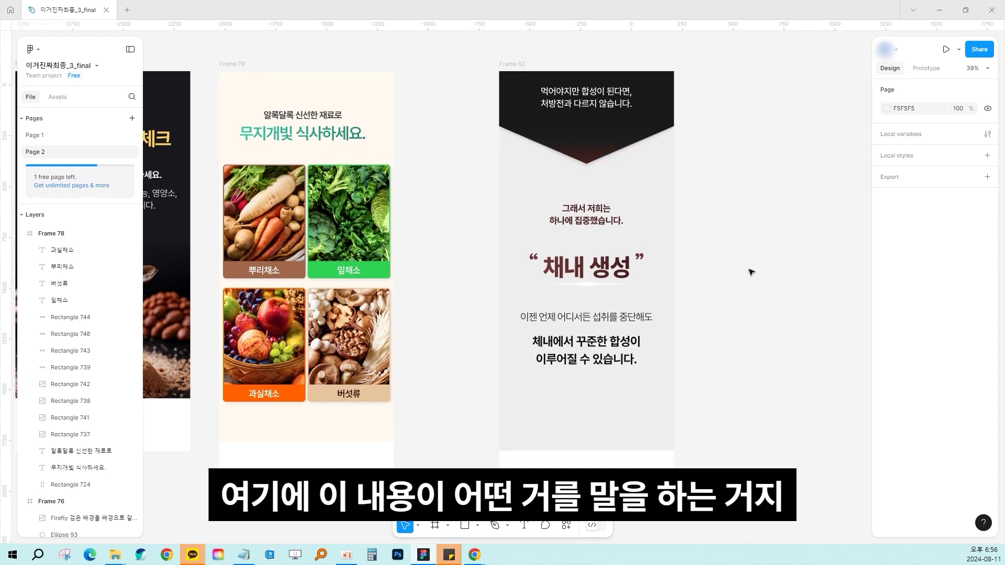
pyautogui.hscroll(-1, 751, 272)
pyautogui.scroll(1, 751, 271)
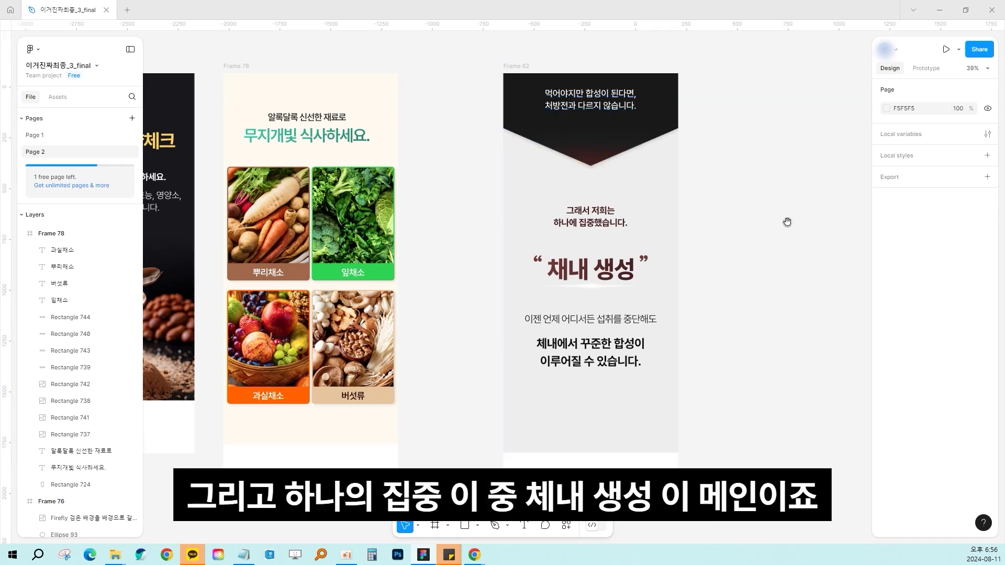
pyautogui.scroll(-1, 780, 215)
pyautogui.hscroll(1, 779, 214)
pyautogui.scroll(-1, 540, 256)
pyautogui.hscroll(1, 540, 256)
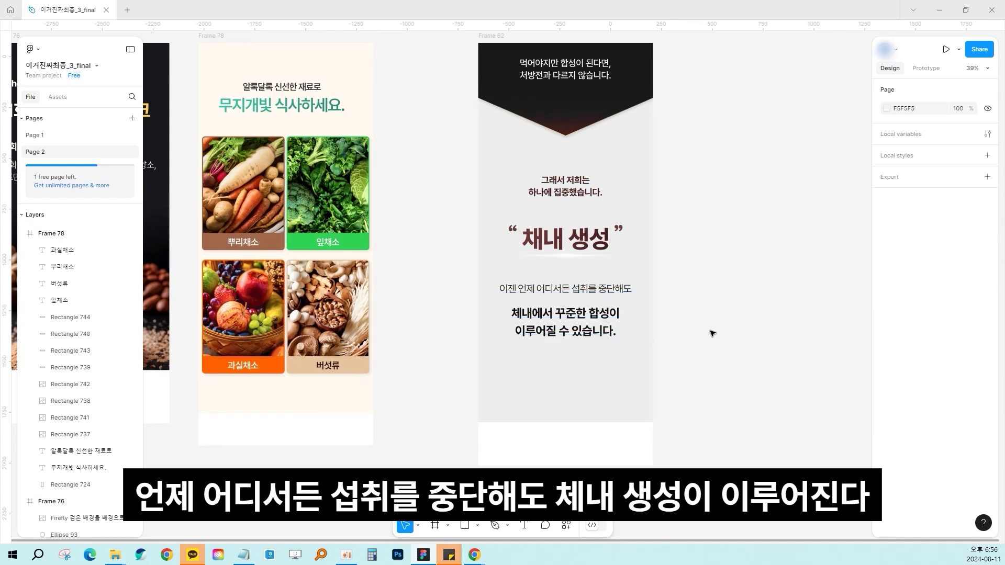
pyautogui.scroll(1, 651, 383)
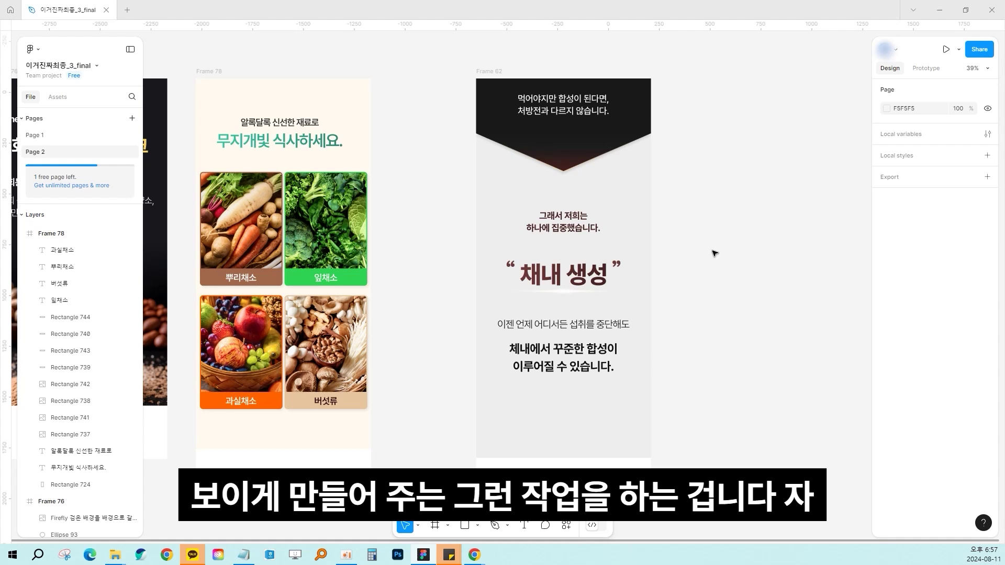
pyautogui.scroll(-1, 701, 241)
pyautogui.hscroll(1, 702, 240)
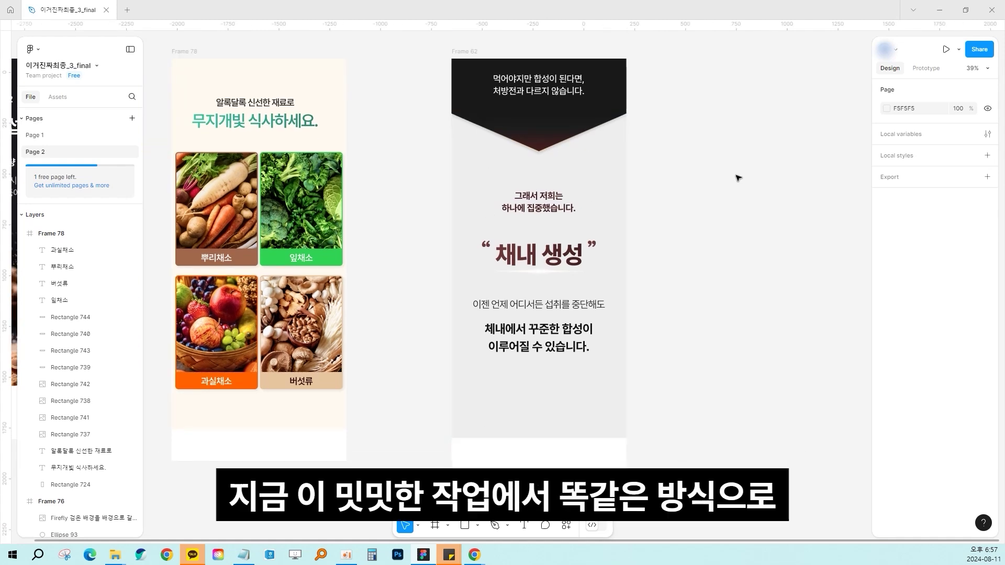
pyautogui.moveTo(695, 191); pyautogui.dragTo(665, 184)
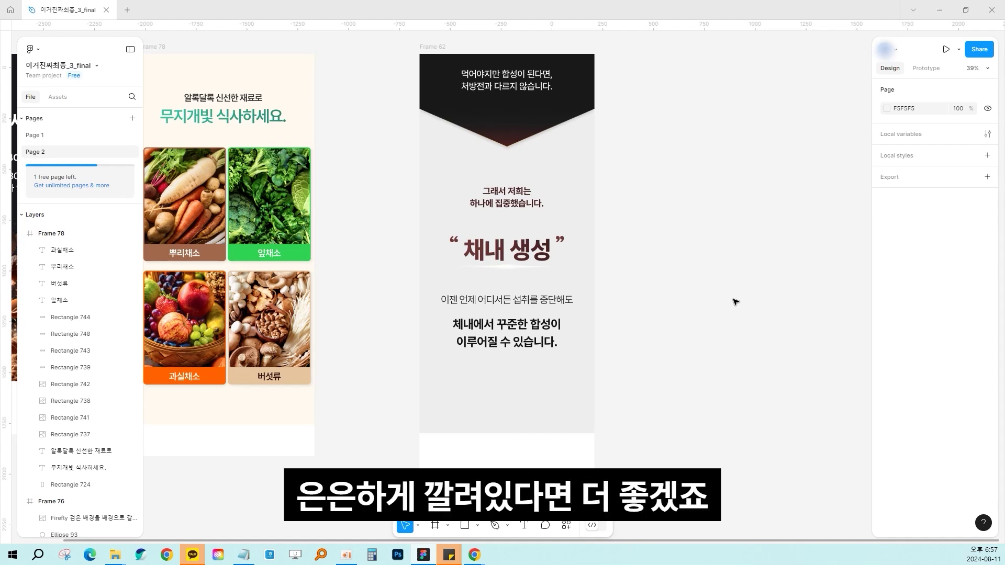
# Paste the white DNA helix image onto the canvas and position it beside Frame 62.
pyautogui.hotkey('ctrl', 'v')
pyautogui.hscroll(2, 658, 137)
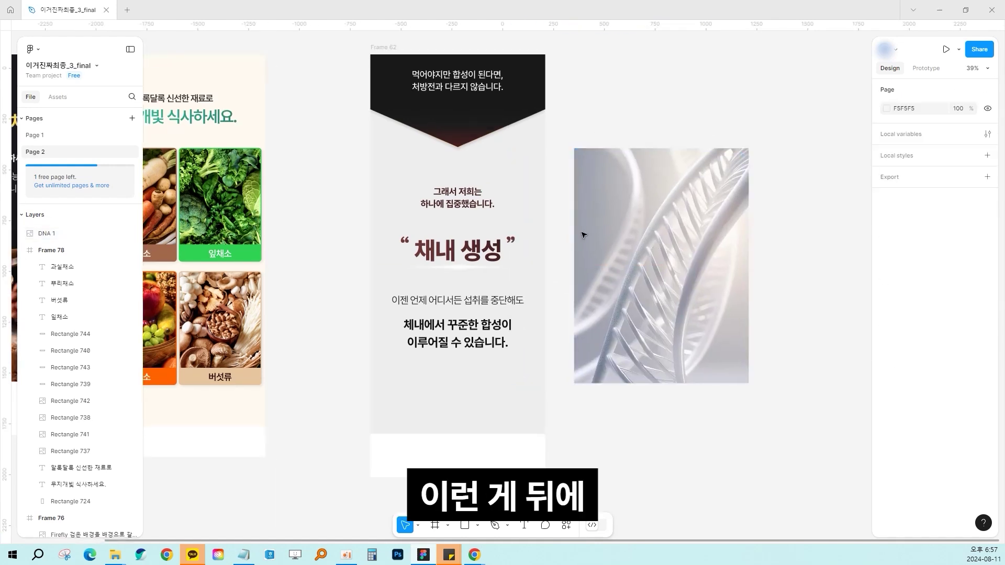
pyautogui.moveTo(598, 254); pyautogui.dragTo(654, 247)
pyautogui.click(644, 115)
pyautogui.scroll(-1, 639, 105)
pyautogui.scroll(2, 785, 340)
pyautogui.hscroll(-2, 785, 340)
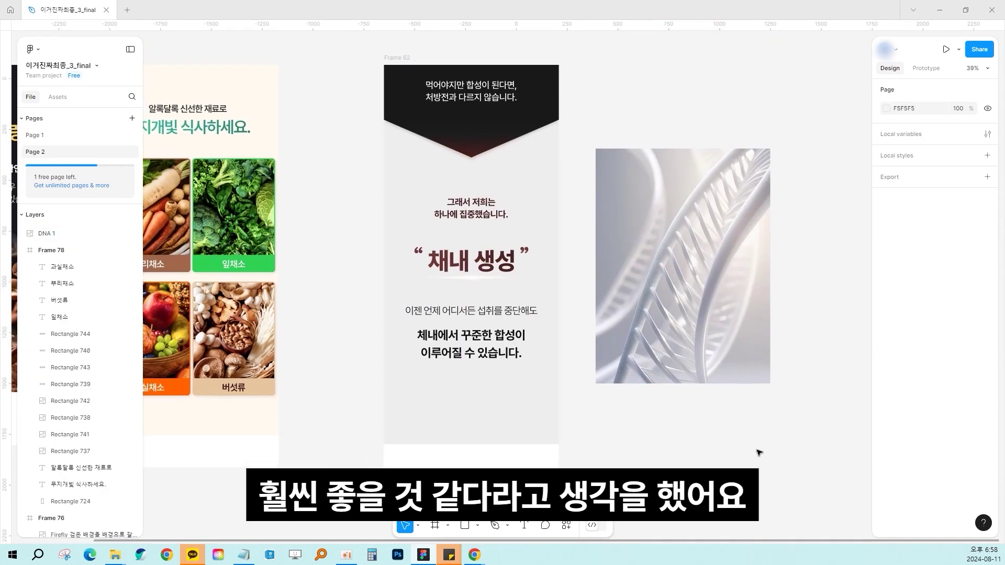
# Switch to ChatGPT, attach the white DNA helix image and send it with the request "해줘".
pyautogui.scroll(2, 798, 392)
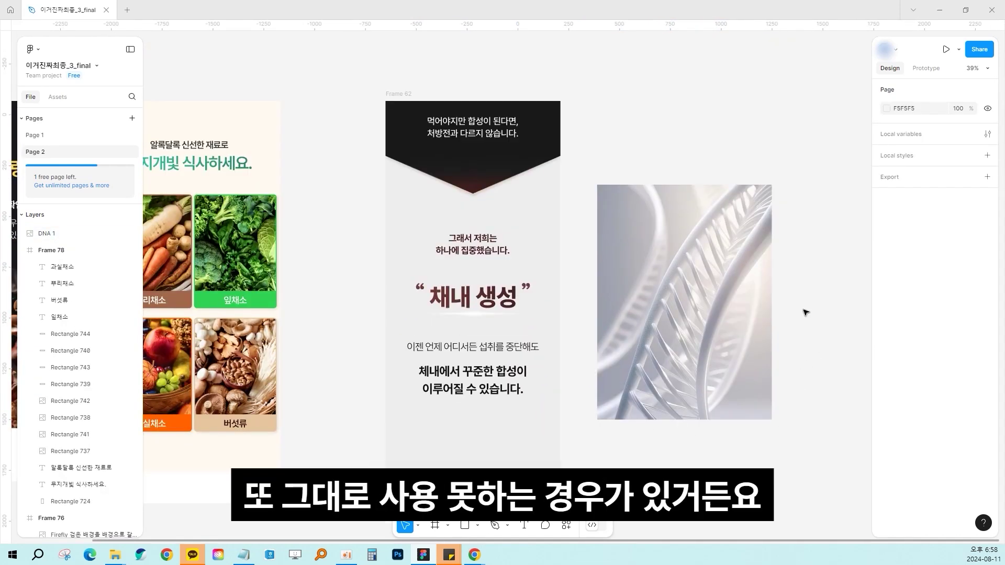
pyautogui.scroll(4, 806, 312)
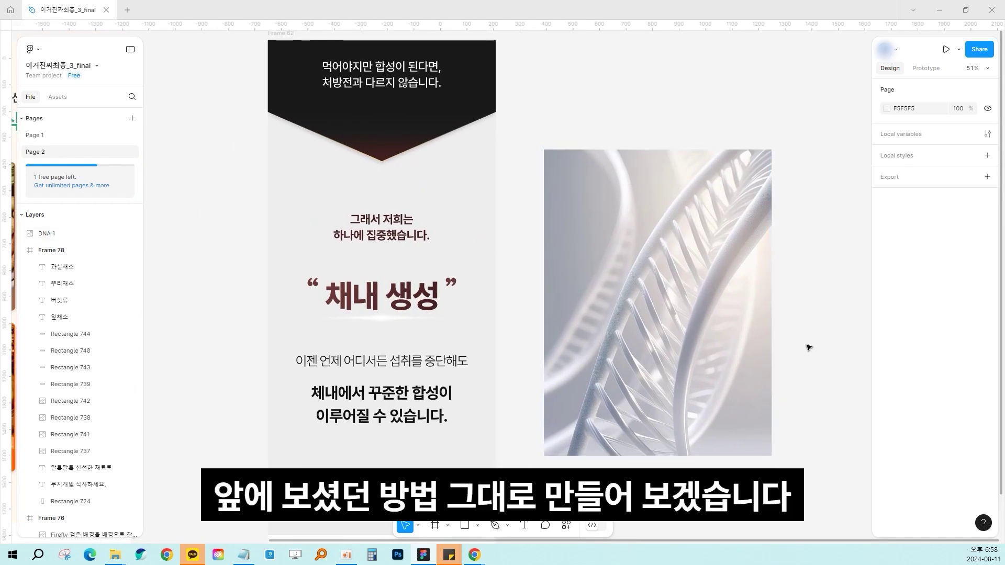
pyautogui.click(706, 343)
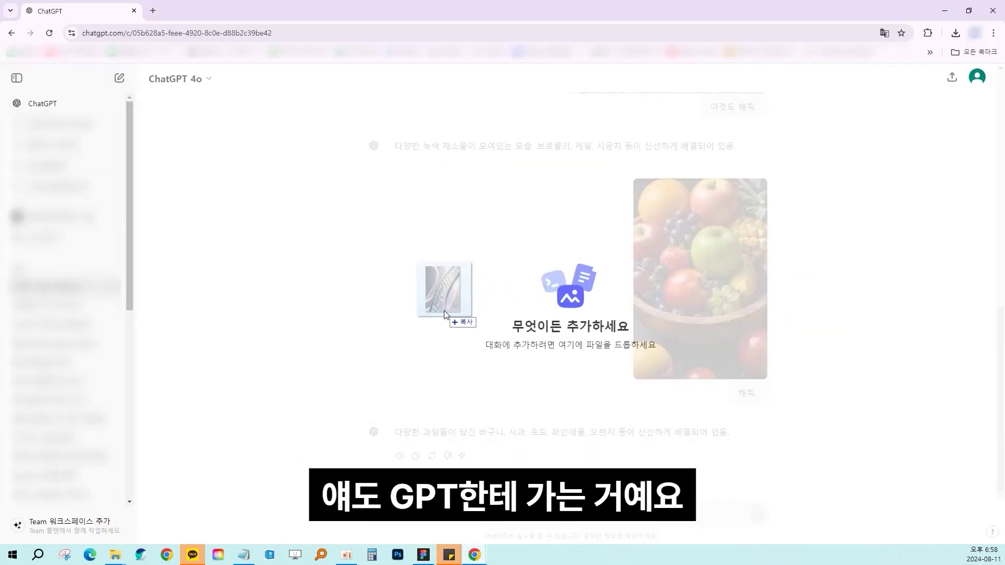
pyautogui.moveTo(446, 301); pyautogui.dragTo(466, 326)
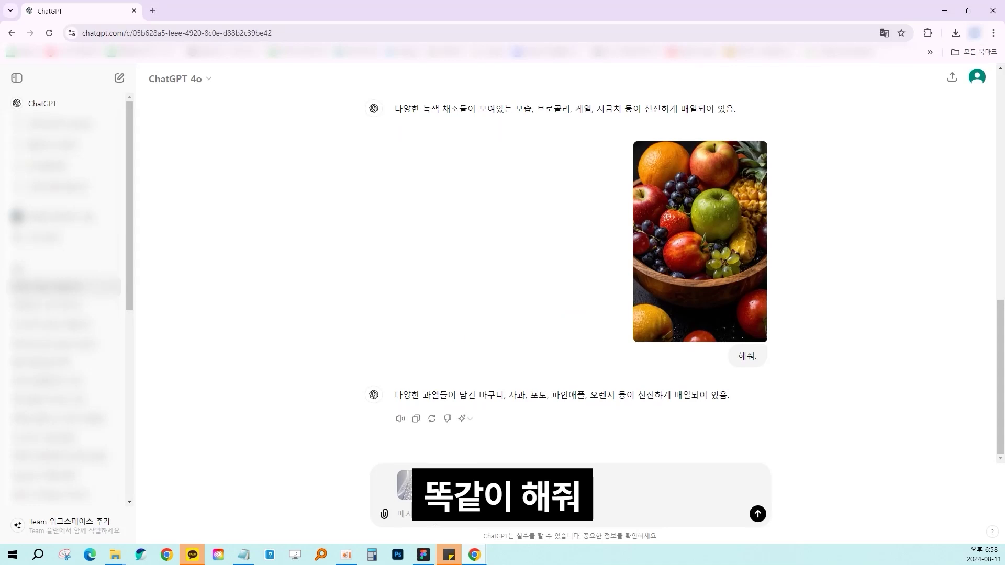
pyautogui.press('Return')
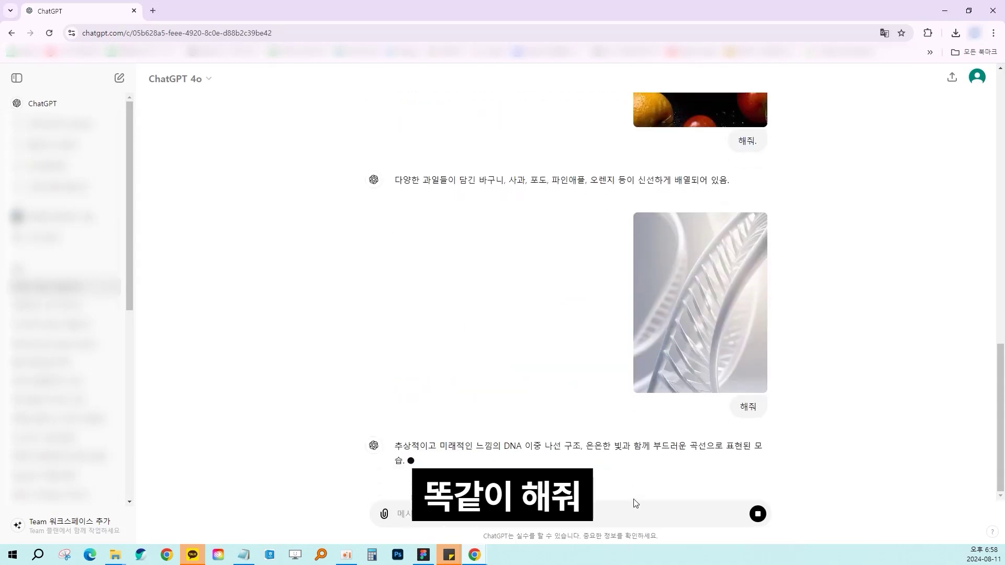
# Ask ChatGPT for a more detailed description of the DNA image with "이건 좀 더 자세하게 설명해줘.".
pyautogui.moveTo(428, 418); pyautogui.dragTo(585, 418)
pyautogui.click(604, 418)
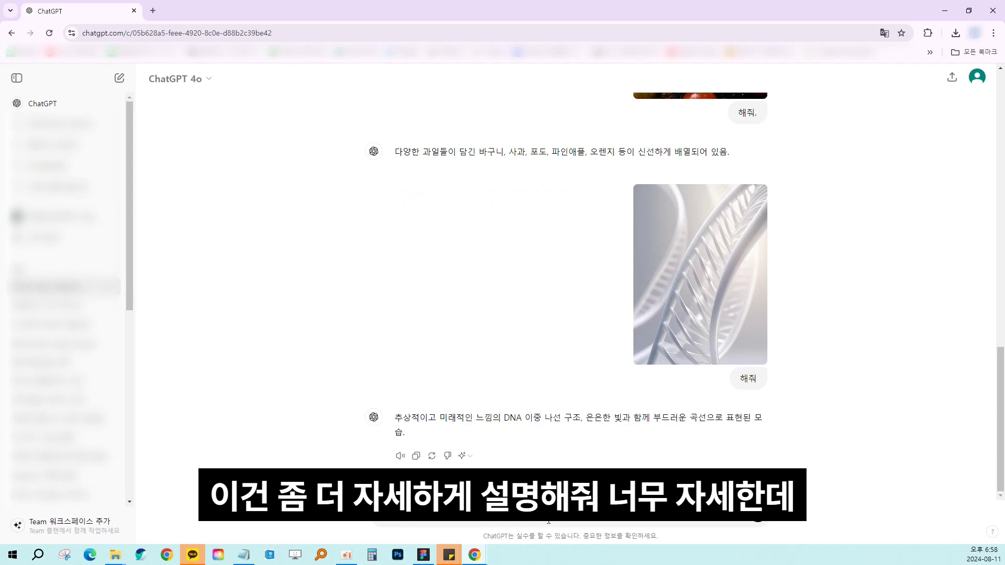
pyautogui.press('Return')
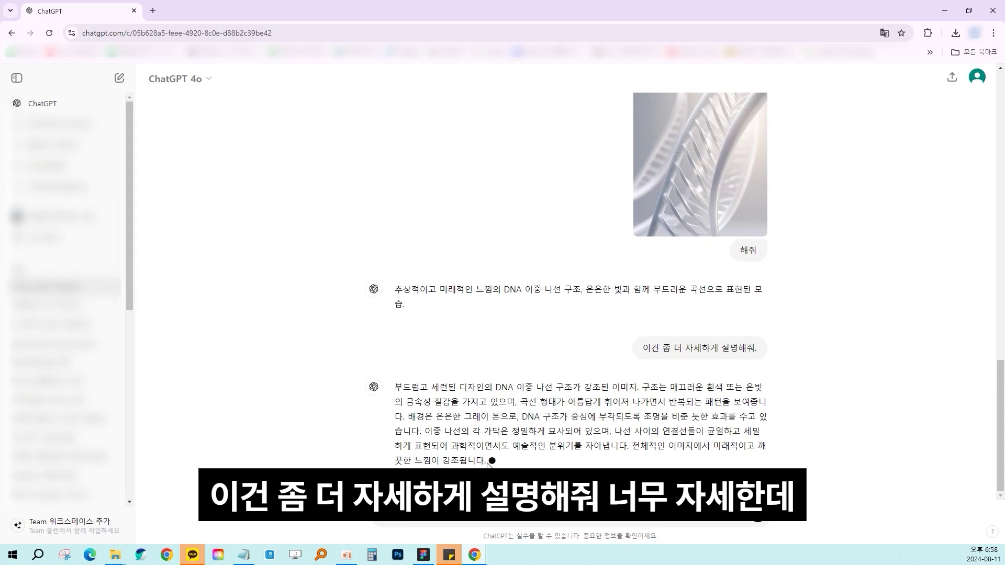
# Copy ChatGPT's detailed description into Adobe Firefly as the new prompt, clear the old reference images and generate.
pyautogui.moveTo(485, 432); pyautogui.dragTo(395, 359)
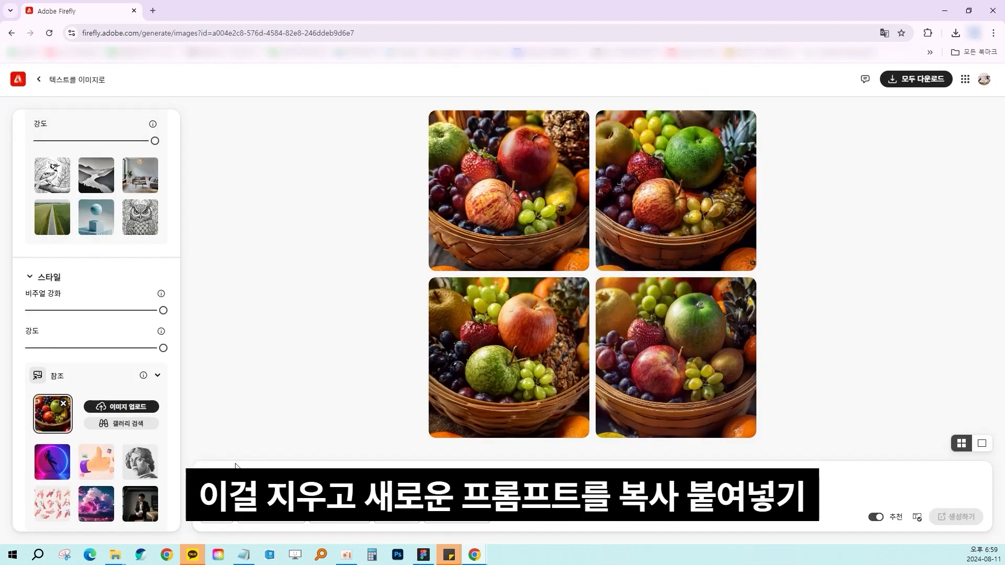
pyautogui.hotkey('ctrl', 'v')
pyautogui.scroll(5, 78, 295)
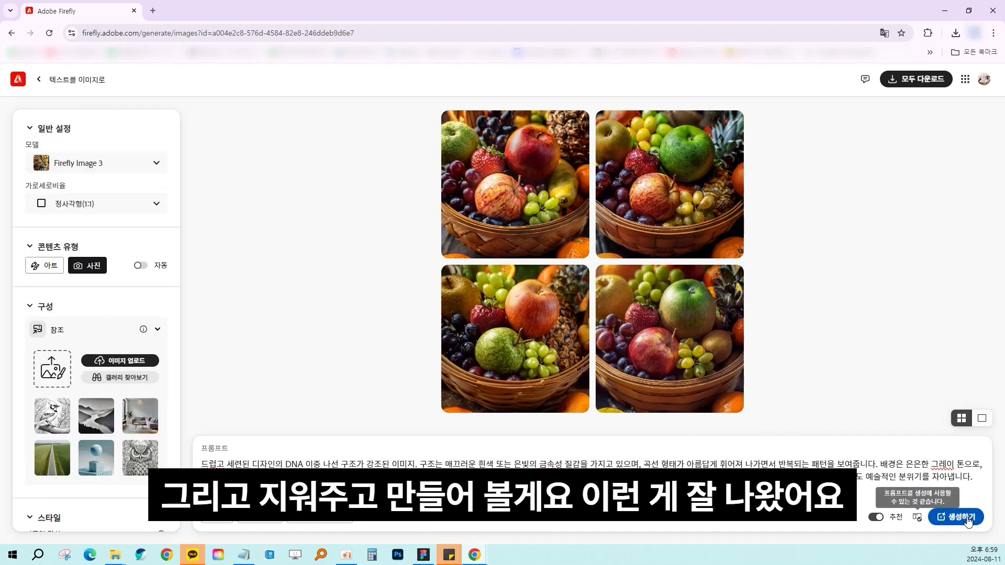
pyautogui.click(956, 516)
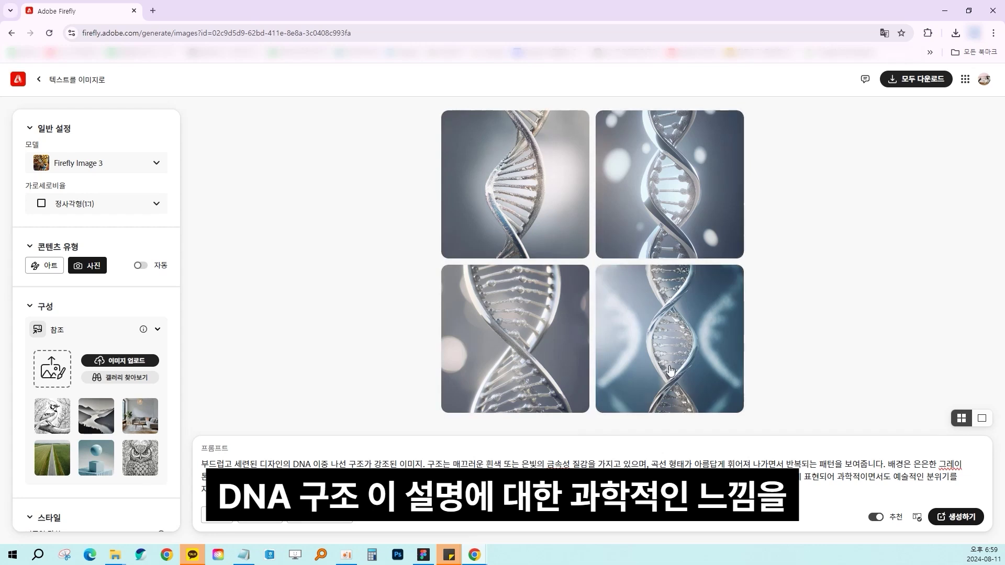
# Examine the four generated DNA images enlarged, one after another, to judge their quality.
pyautogui.moveTo(681, 399)
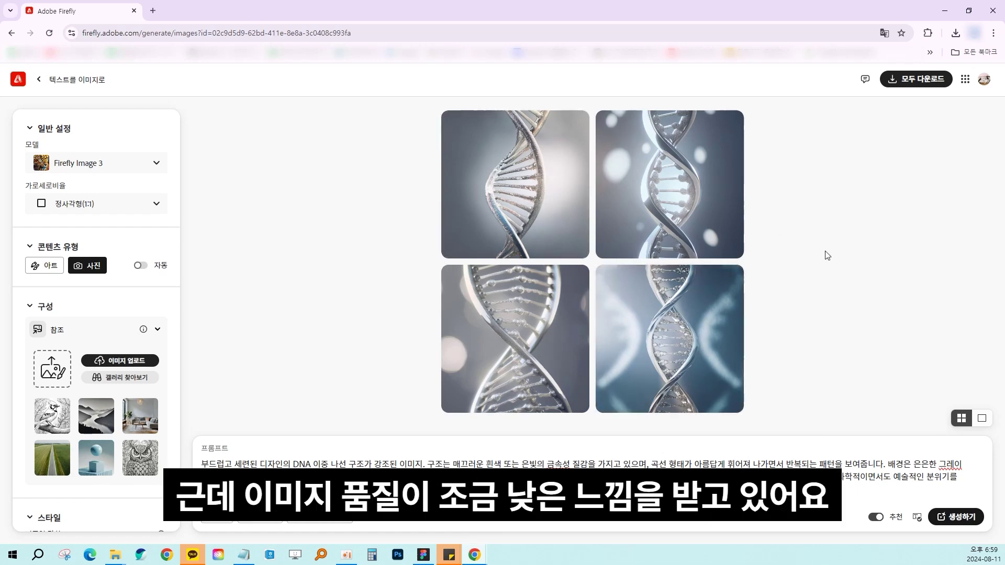
pyautogui.click(549, 194)
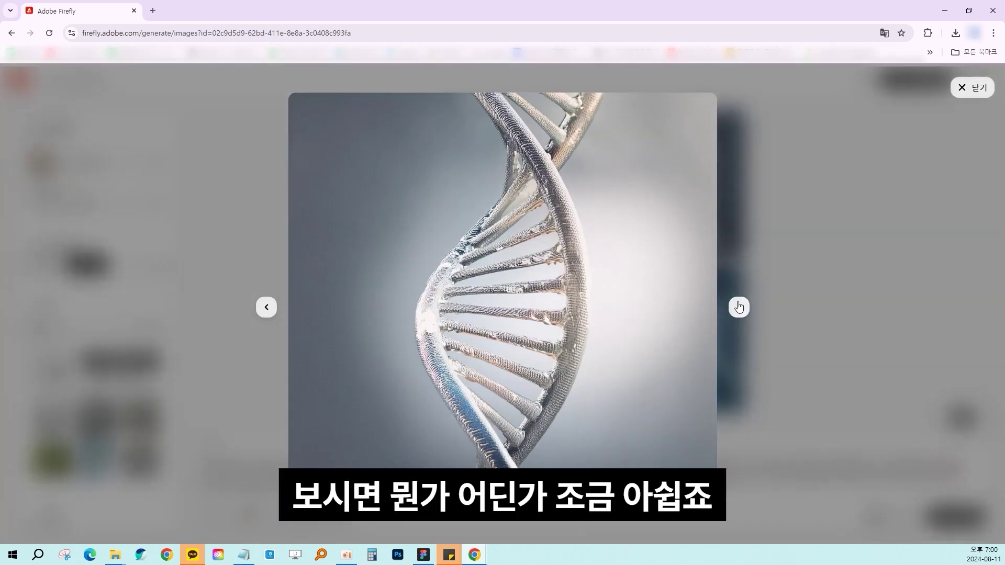
pyautogui.click(738, 307)
pyautogui.click(738, 307)
pyautogui.click(739, 307)
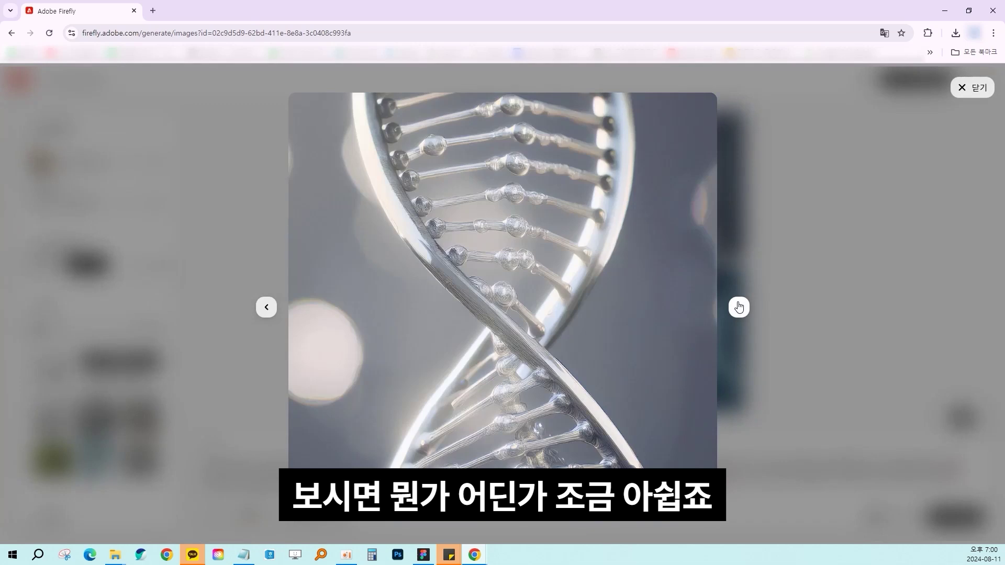
pyautogui.click(739, 307)
pyautogui.click(847, 217)
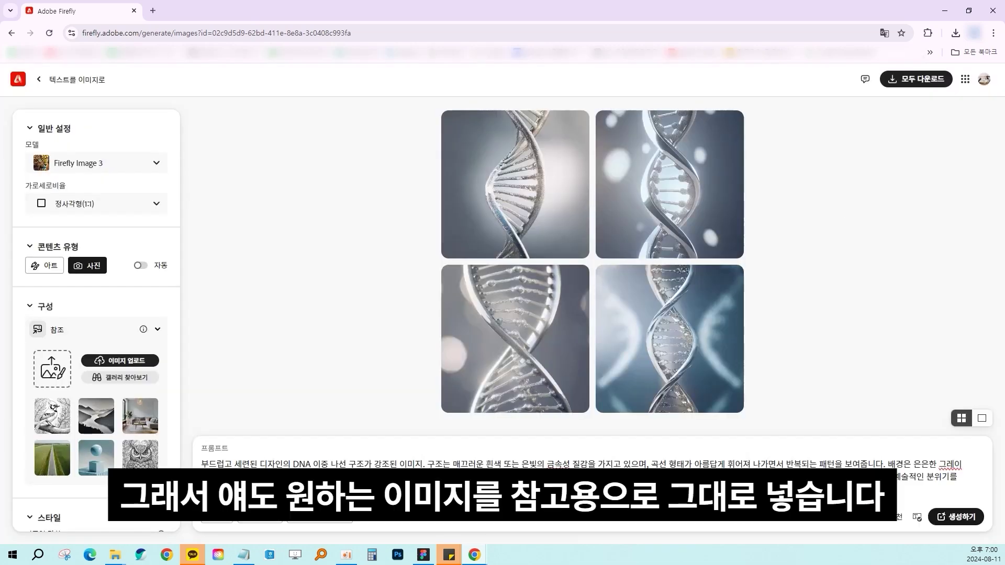
# Add the white DNA helix image as composition and style reference, generate again and retry the failed result.
pyautogui.click(95, 416)
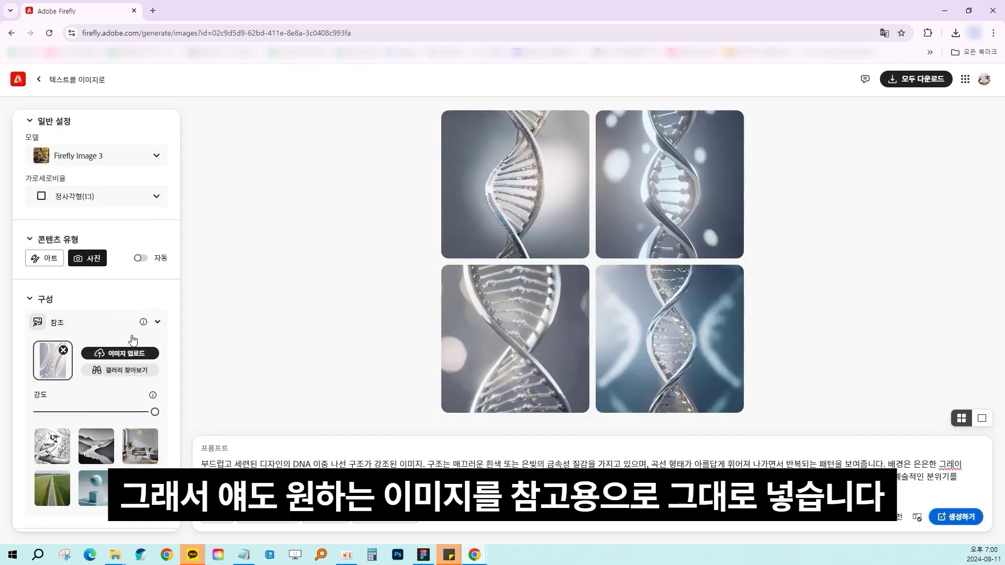
pyautogui.scroll(-5, 139, 324)
pyautogui.click(955, 516)
pyautogui.scroll(5, 76, 290)
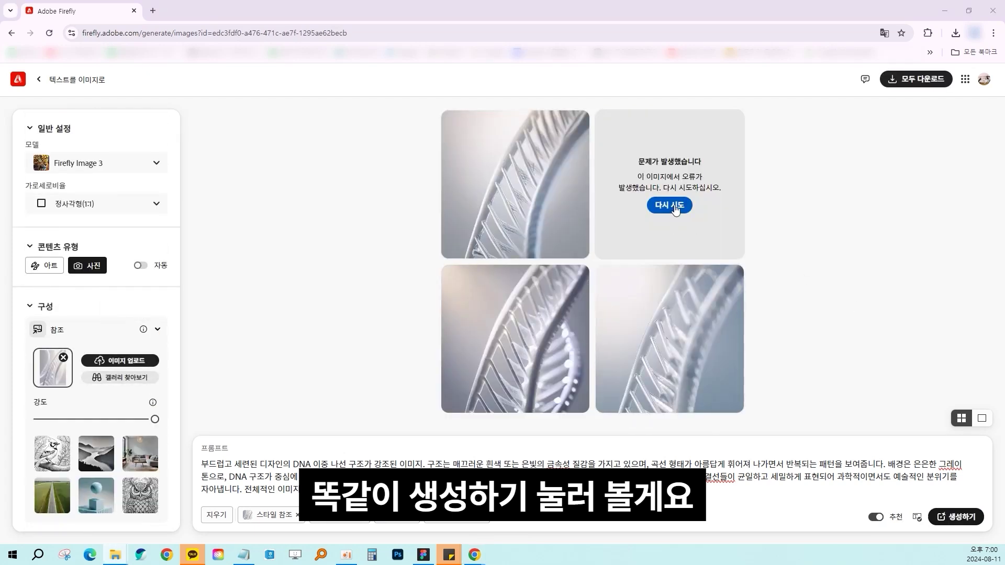
pyautogui.click(670, 207)
# Compare the regenerated DNA images enlarged and download the one with the beaded second strand from the lower row.
pyautogui.click(533, 332)
pyautogui.click(808, 262)
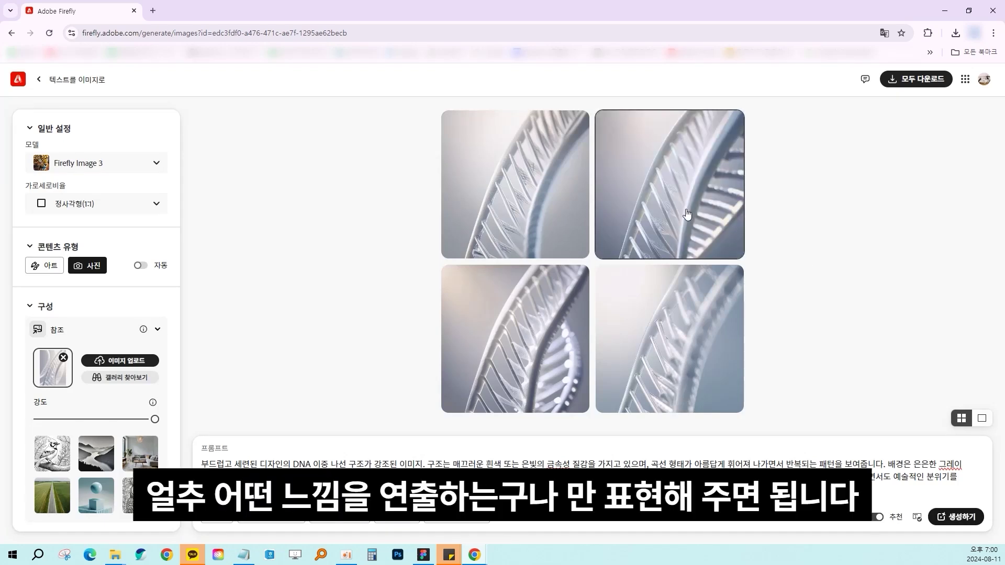
pyautogui.moveTo(687, 214)
pyautogui.click(700, 194)
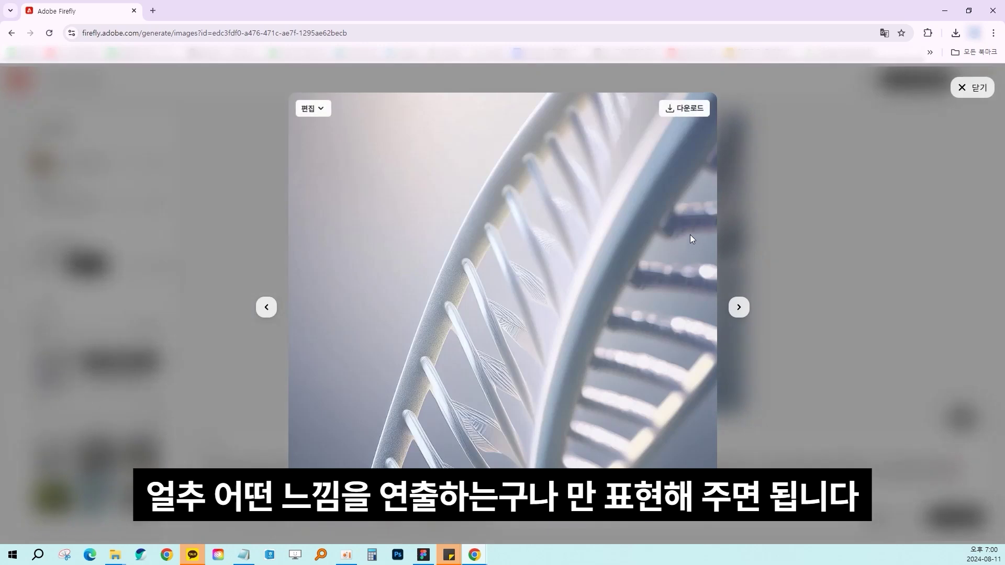
pyautogui.click(799, 191)
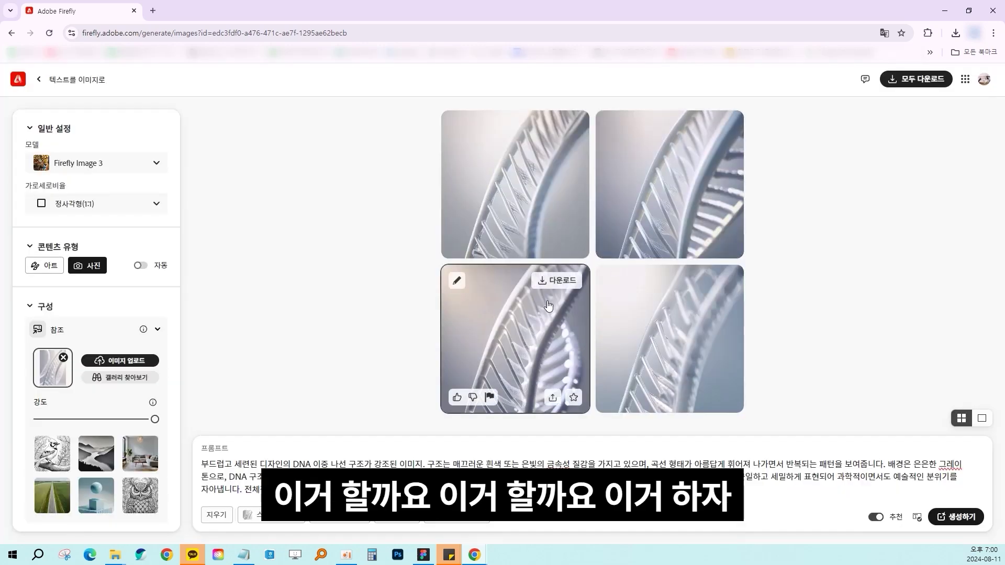
pyautogui.click(556, 280)
pyautogui.click(830, 355)
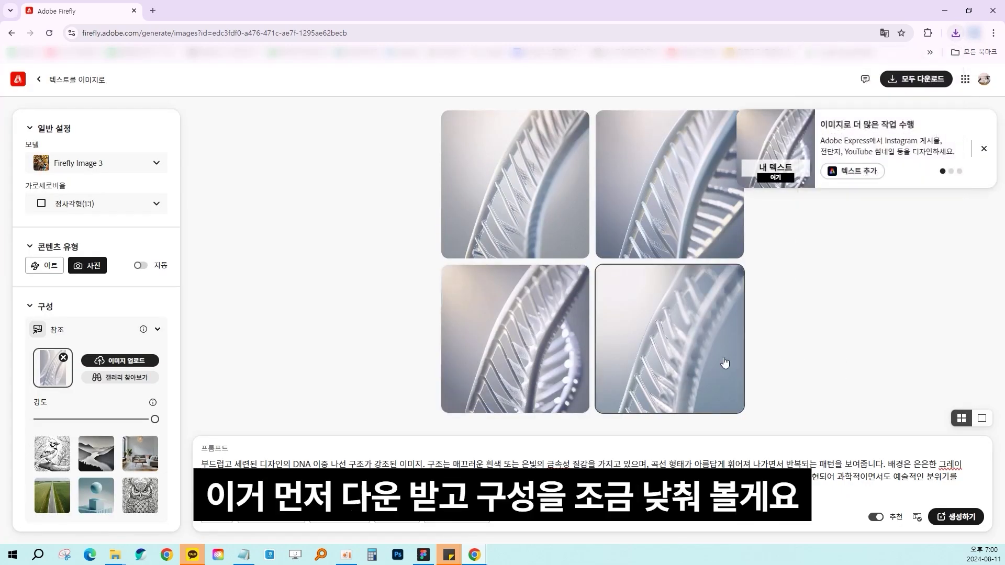
# Lower the composition reference strength to about half, generate again and download the second result of the upper row.
pyautogui.scroll(-1, 152, 366)
pyautogui.moveTo(154, 367); pyautogui.dragTo(95, 369)
pyautogui.scroll(-5, 97, 366)
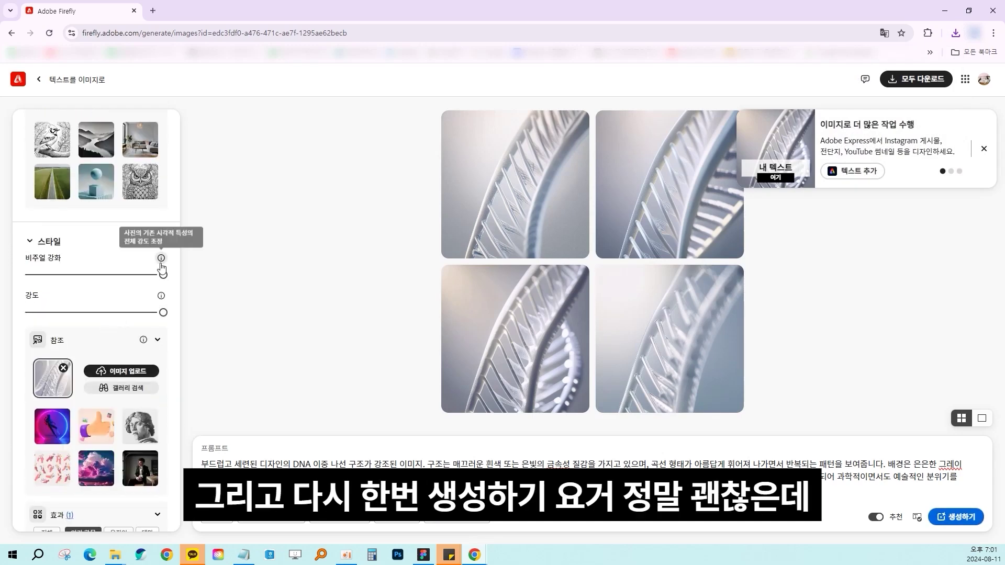
pyautogui.click(955, 517)
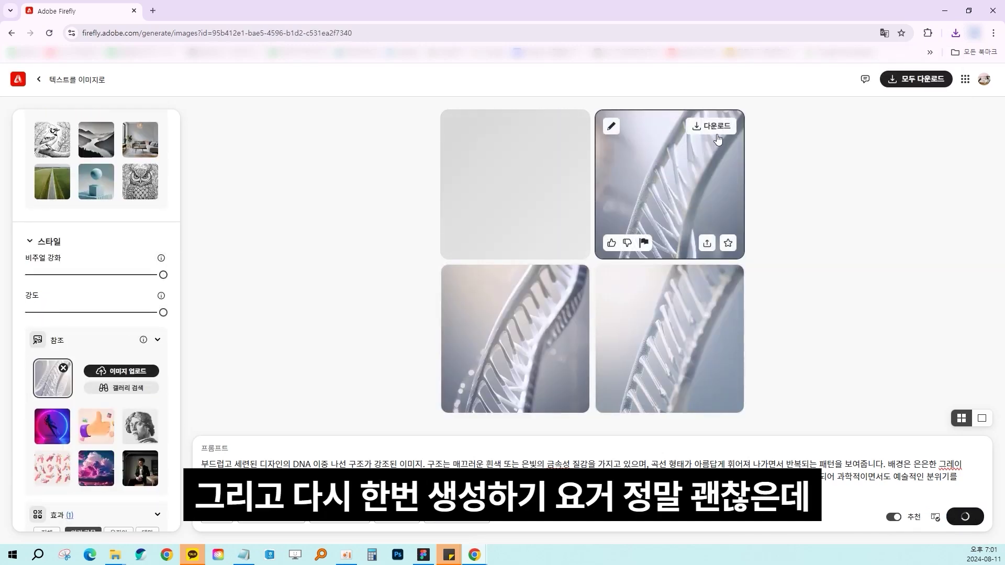
pyautogui.click(712, 126)
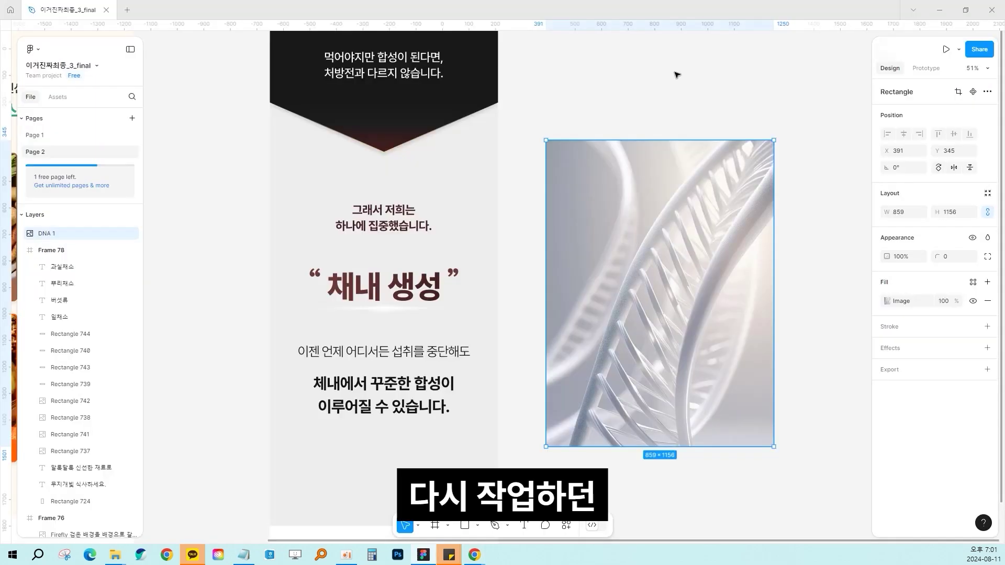
# Switch to Figma, paste the downloaded square DNA image beside Frame 62 and duplicate Frame 62 next to the original.
pyautogui.click(678, 77)
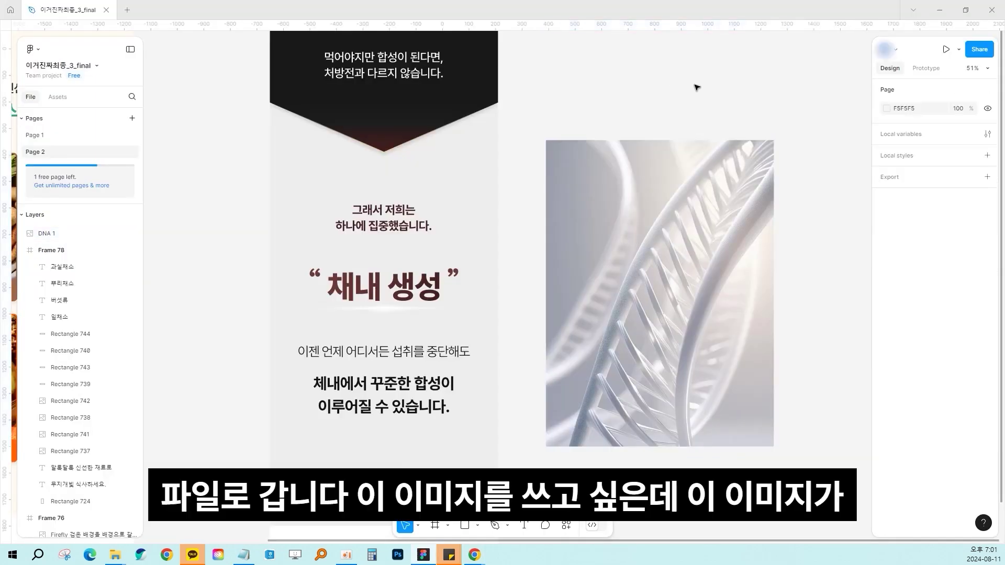
pyautogui.scroll(-3, 696, 105)
pyautogui.scroll(3, 707, 157)
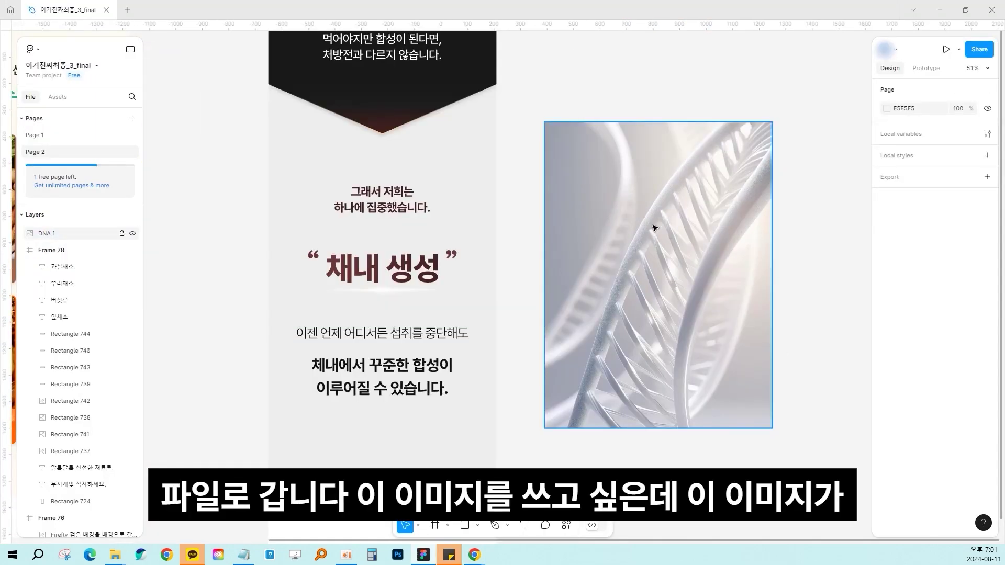
pyautogui.click(780, 254)
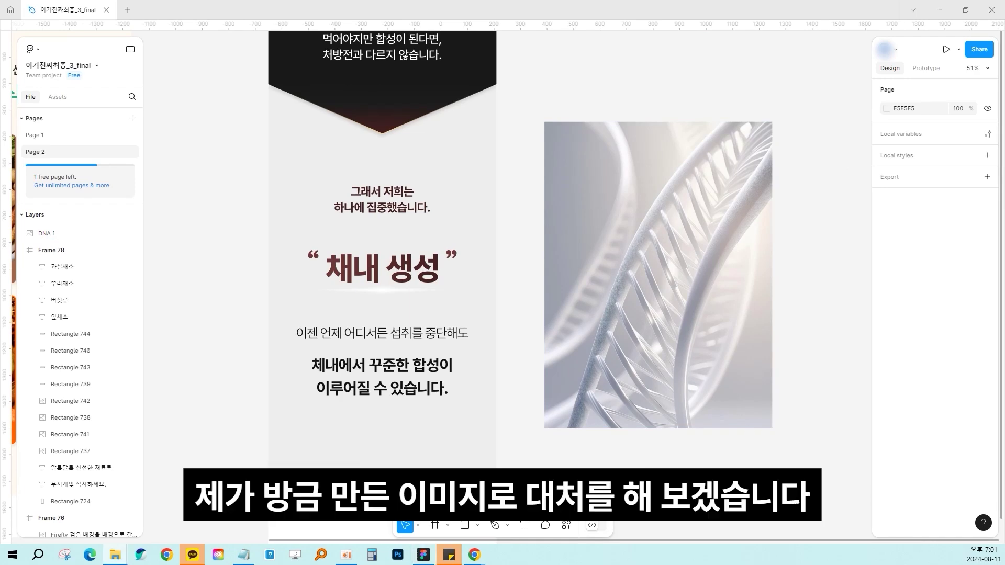
pyautogui.scroll(-5, 710, 168)
pyautogui.hotkey('ctrl', 'v')
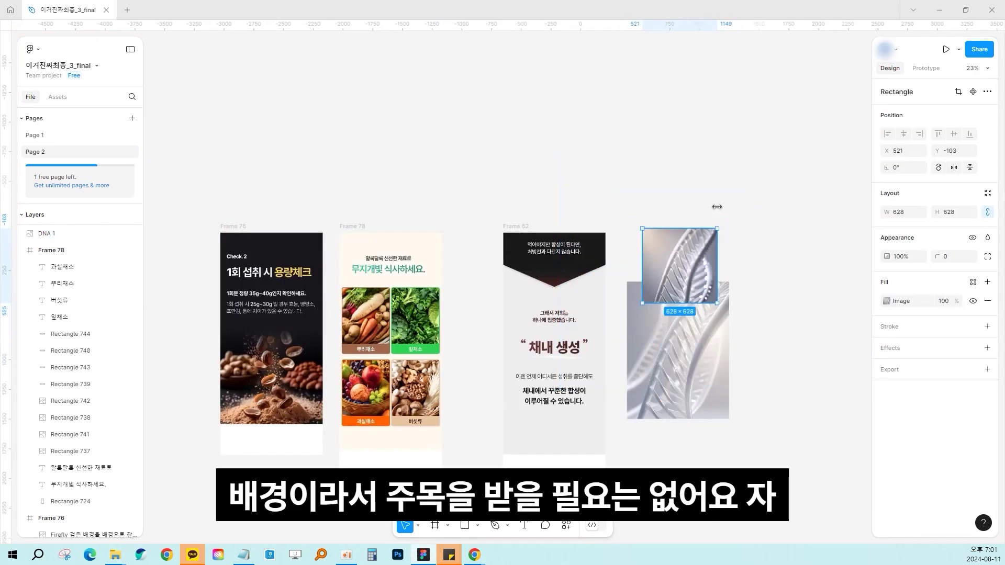
pyautogui.scroll(4, 716, 207)
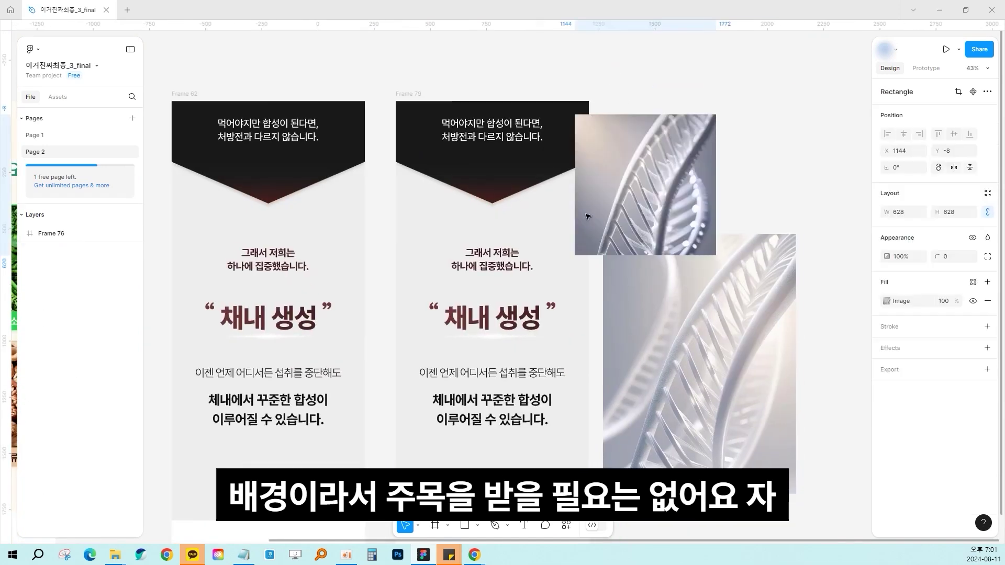
# Move the generated DNA image into the duplicated frame behind its text and set its width to 860.
pyautogui.moveTo(587, 216); pyautogui.dragTo(439, 278)
pyautogui.scroll(3, 523, 236)
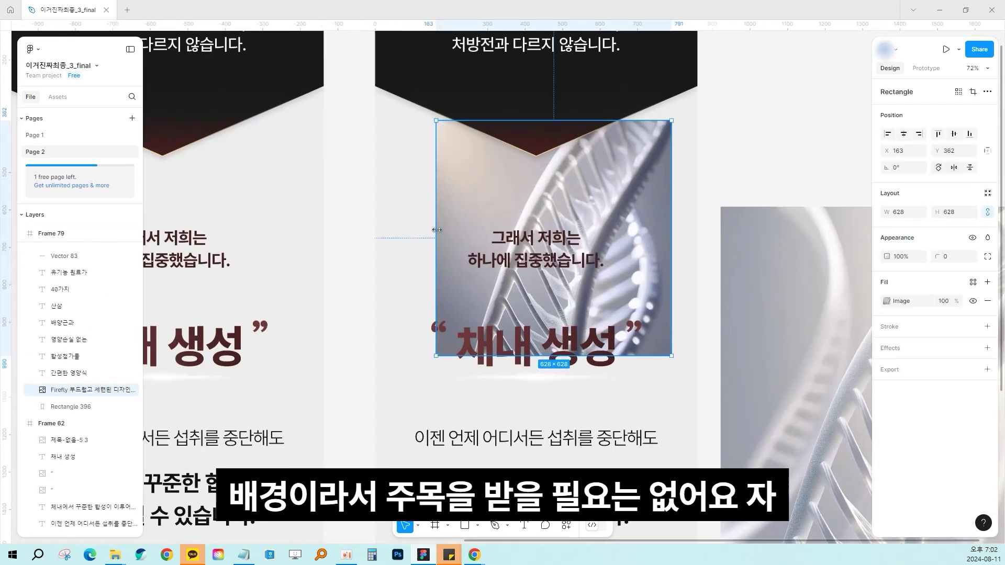
pyautogui.click(904, 215)
pyautogui.write('860')
pyautogui.press('Return')
# Fit the DNA image across the duplicated frame under the dark arrow header, at X 0, Y 249 and 1163 high.
pyautogui.moveTo(628, 209); pyautogui.dragTo(585, 185)
pyautogui.scroll(-3, 746, 132)
pyautogui.moveTo(552, 267); pyautogui.dragTo(564, 337)
pyautogui.click(641, 104)
pyautogui.moveTo(642, 104); pyautogui.dragTo(719, 146)
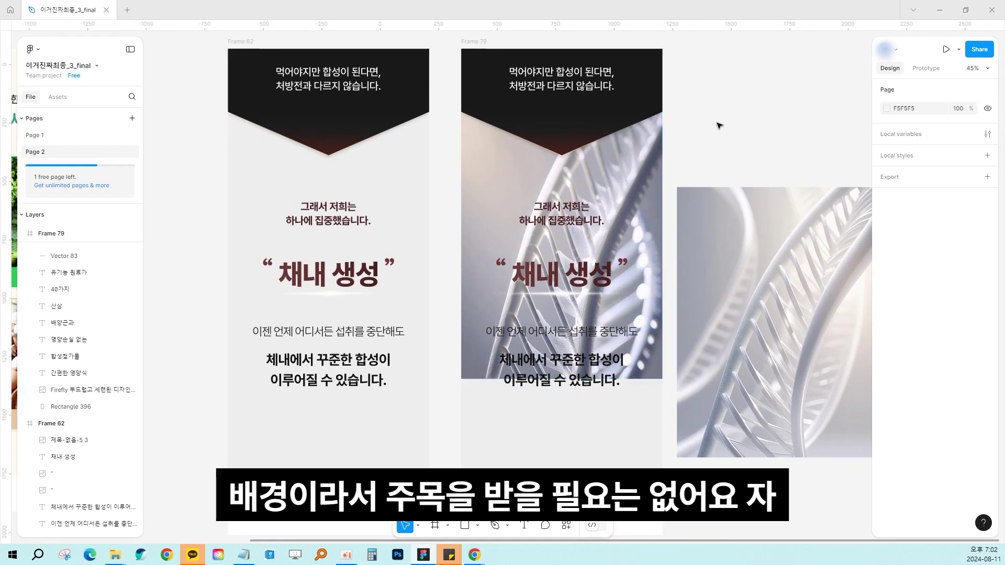
pyautogui.moveTo(670, 176); pyautogui.dragTo(712, 170)
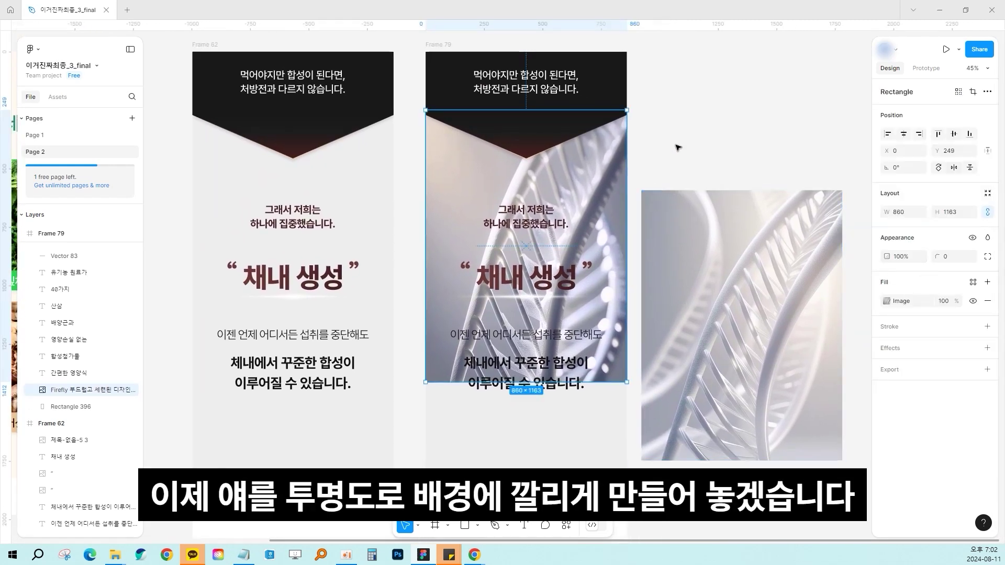
# Set the DNA image fill's opacity to 20% and check how it sits behind the text.
pyautogui.click(943, 301)
pyautogui.write('20')
pyautogui.press('Return')
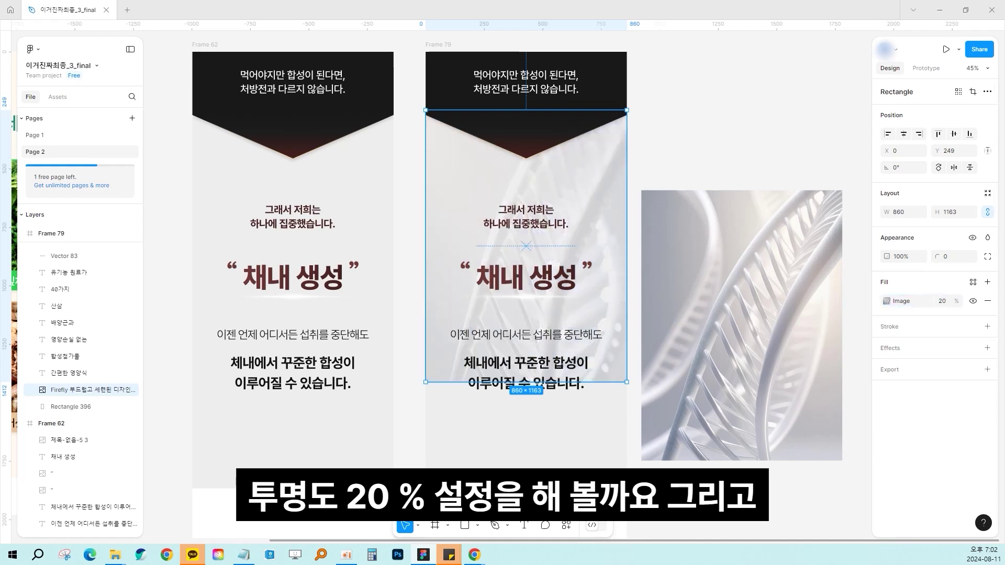
pyautogui.click(710, 134)
pyautogui.scroll(-1, 711, 135)
pyautogui.scroll(1, 678, 251)
pyautogui.click(665, 314)
pyautogui.press('Escape')
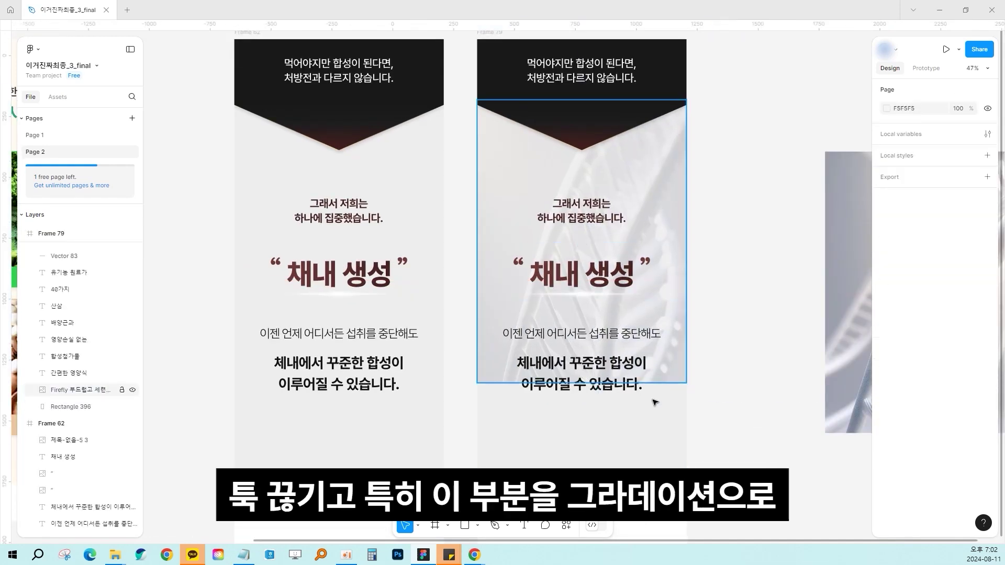
# Add a linear gradient fill over the DNA image, running from EDEDED at 0% opacity to EDEDED at 100%.
pyautogui.click(672, 177)
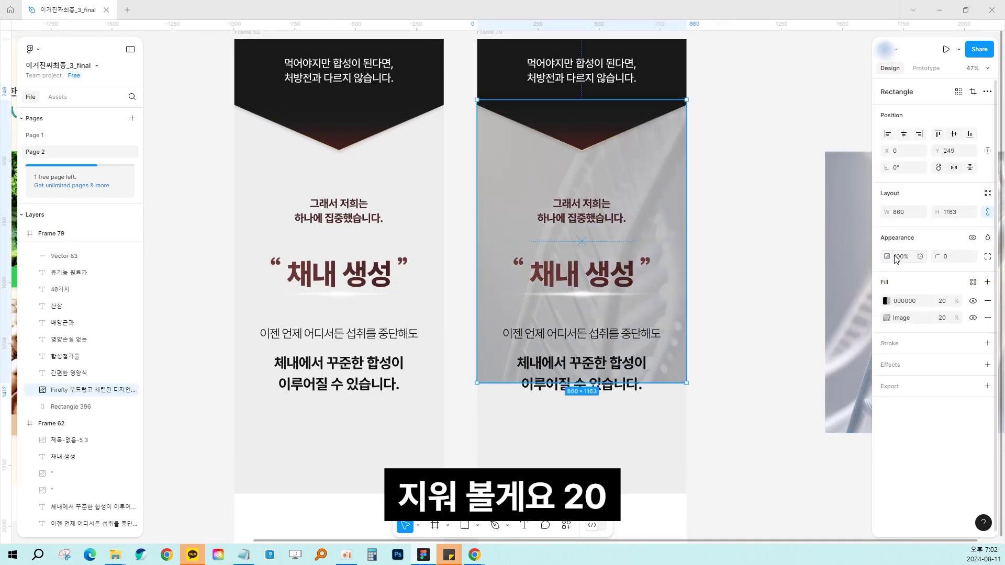
pyautogui.click(886, 301)
pyautogui.click(772, 268)
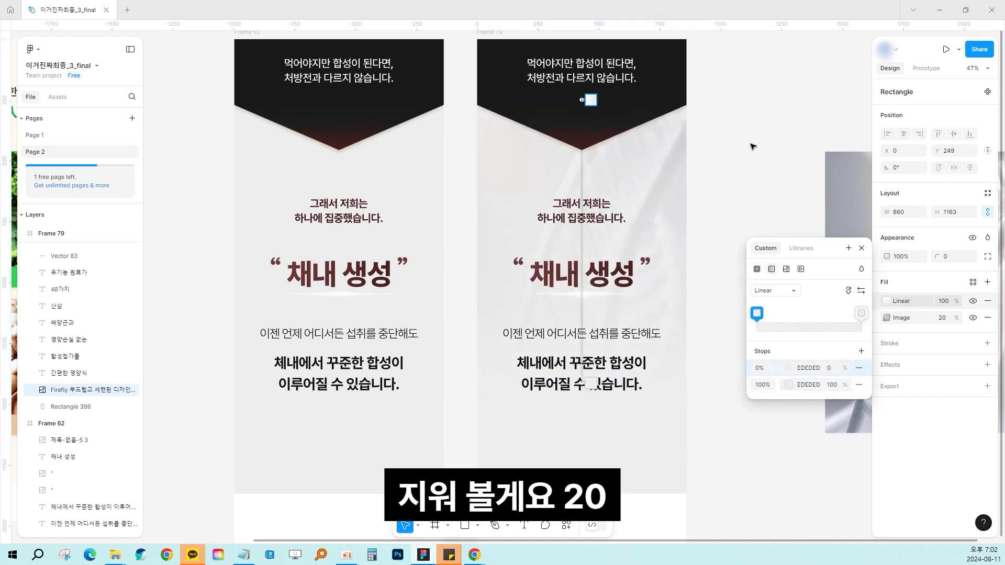
# Raise the DNA image fill's opacity to 40% in the duplicated frame.
pyautogui.click(764, 205)
pyautogui.scroll(-2, 762, 204)
pyautogui.click(635, 202)
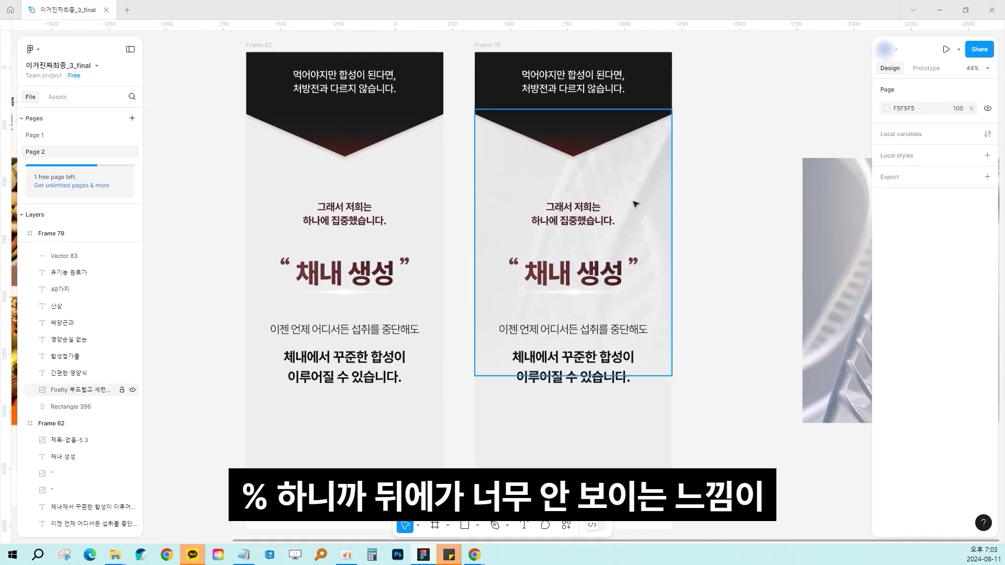
pyautogui.moveTo(945, 320); pyautogui.dragTo(965, 320)
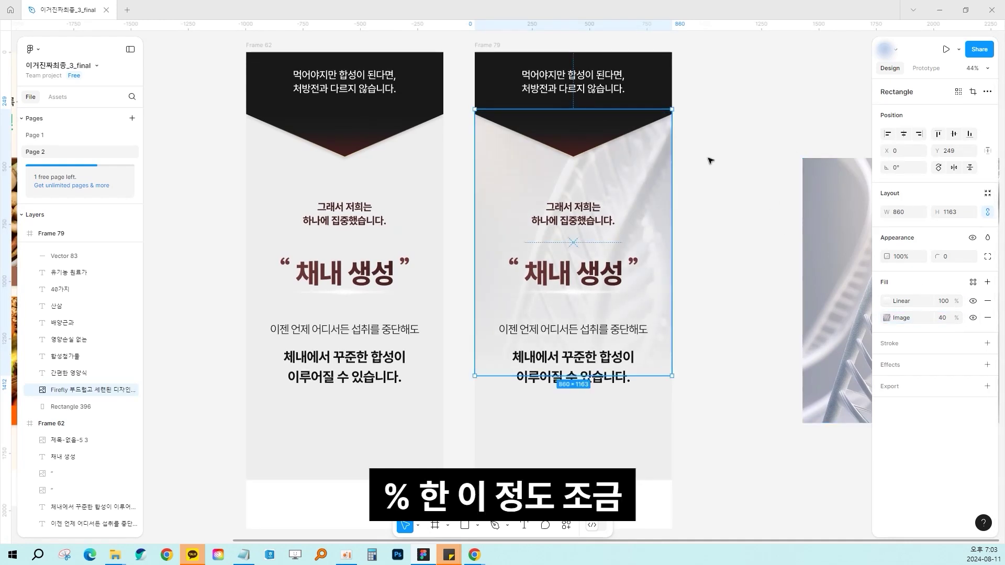
# Extend the DNA image downward to a height of 1283 and set its image fill's opacity to 30%.
pyautogui.scroll(-2, 696, 157)
pyautogui.moveTo(646, 344); pyautogui.dragTo(645, 374)
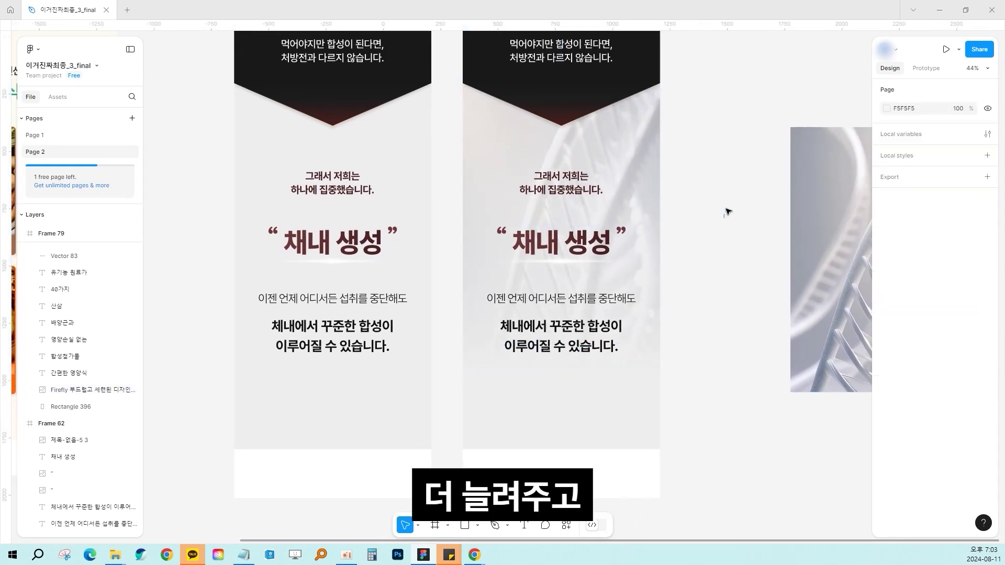
pyautogui.scroll(1, 785, 325)
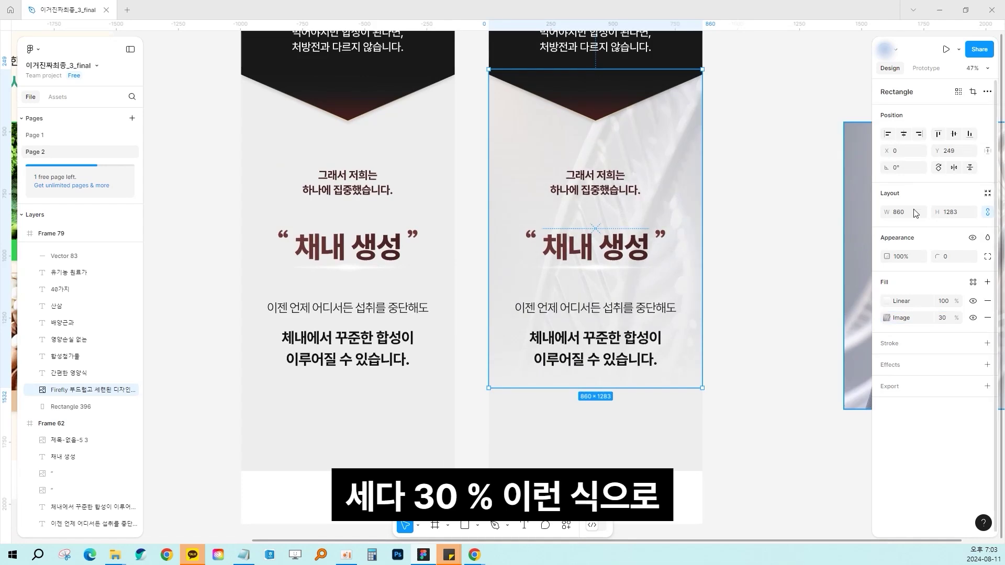
# Compare the text-only 채내 생성 frame with the DNA-background copy, checking text legibility and how the image blends in.
pyautogui.click(747, 168)
pyautogui.scroll(-2, 747, 168)
pyautogui.moveTo(746, 168); pyautogui.dragTo(768, 239)
pyautogui.scroll(2, 608, 300)
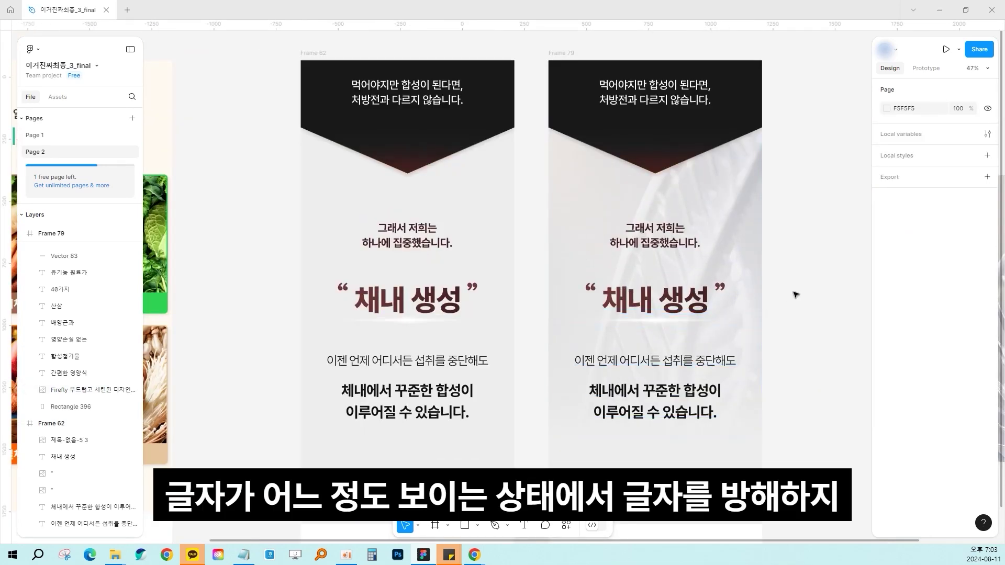
pyautogui.click(738, 280)
pyautogui.hscroll(5, 737, 161)
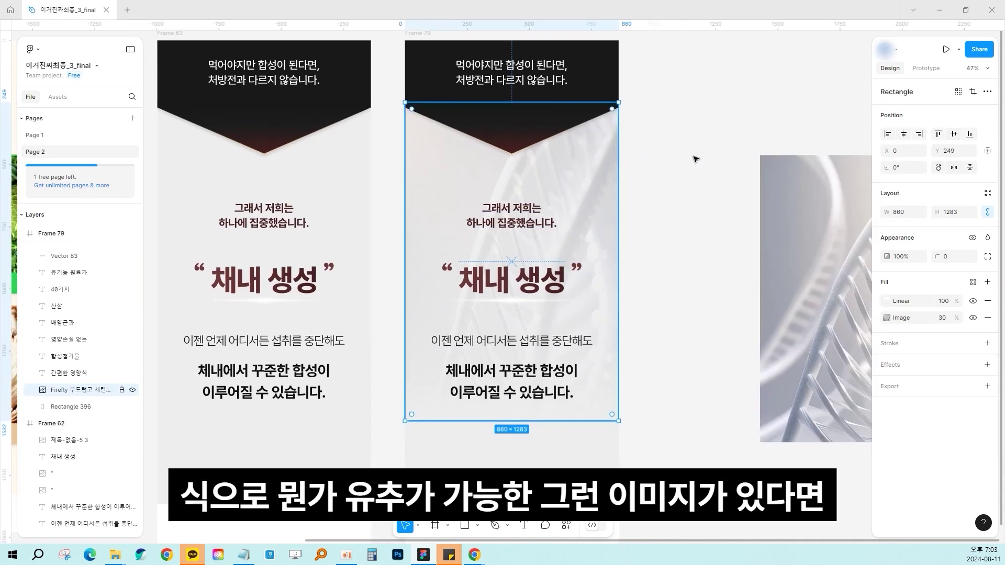
pyautogui.click(695, 159)
pyautogui.hscroll(-2, 640, 151)
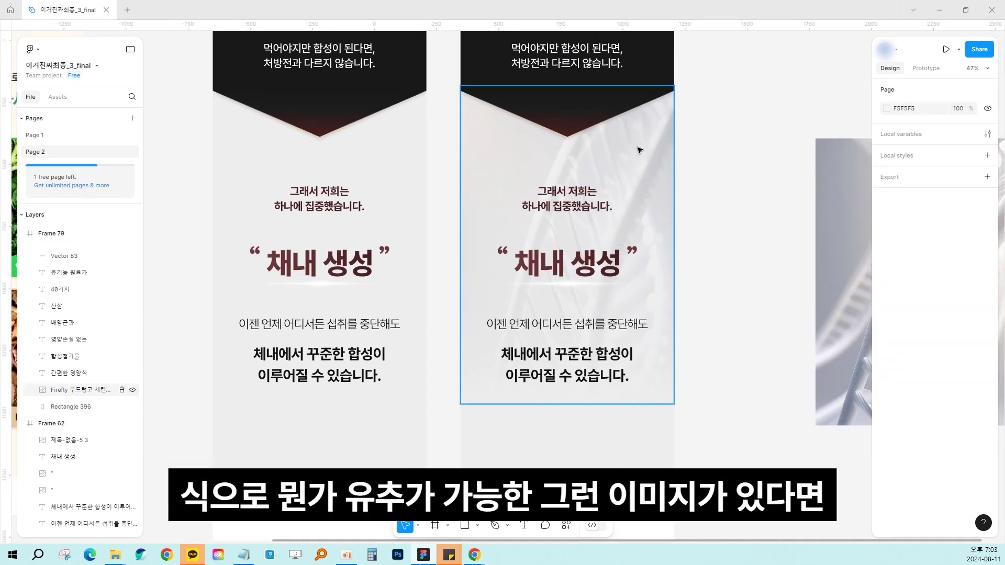
pyautogui.hscroll(-2, 675, 144)
pyautogui.scroll(-1, 655, 262)
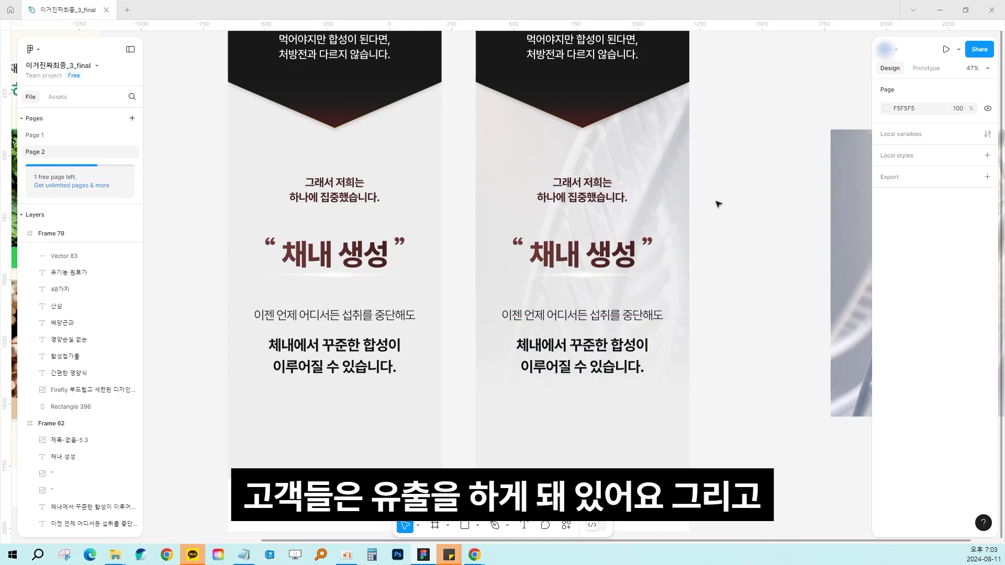
pyautogui.hscroll(-2, 729, 173)
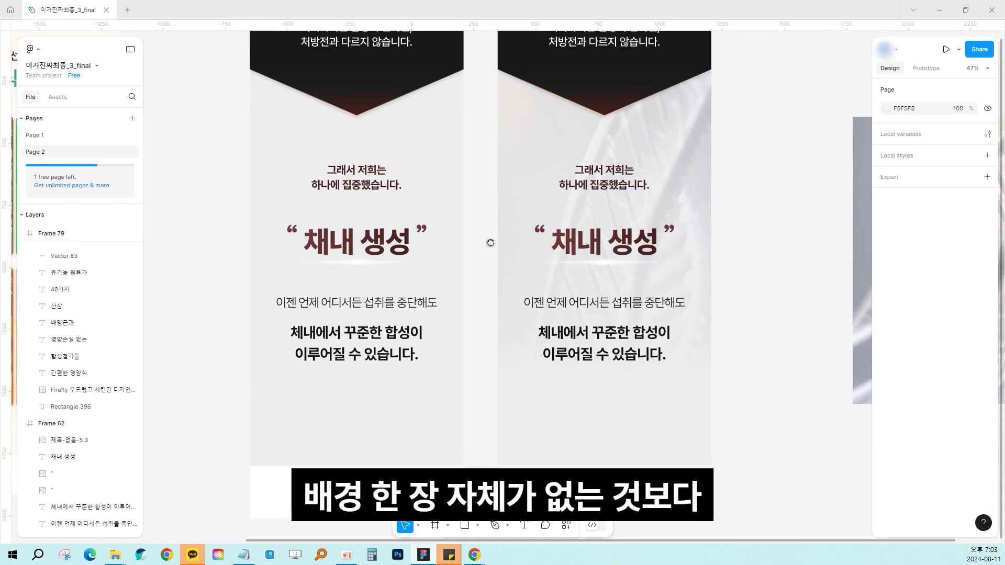
pyautogui.hscroll(-3, 378, 231)
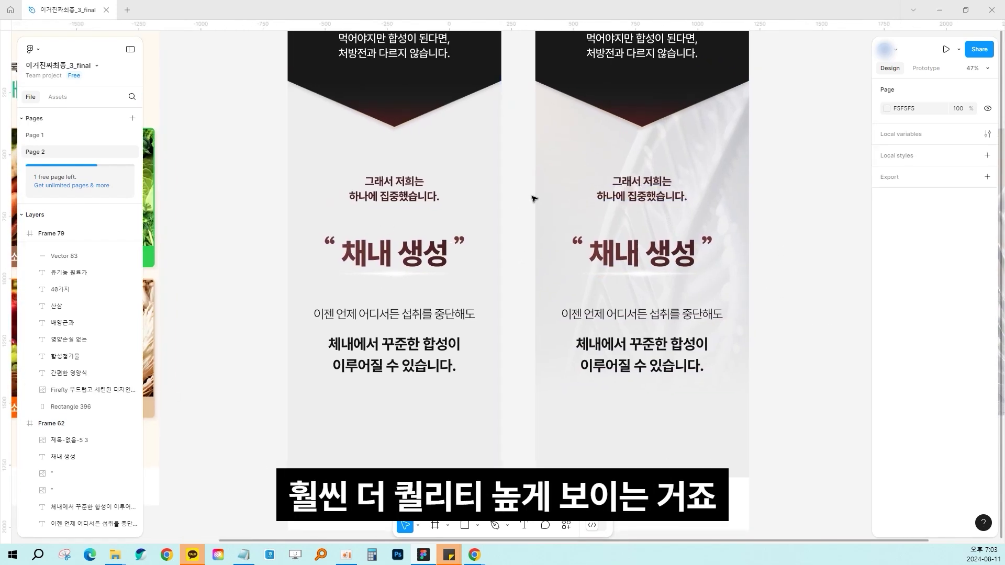
pyautogui.scroll(1, 649, 178)
pyautogui.hscroll(1, 649, 178)
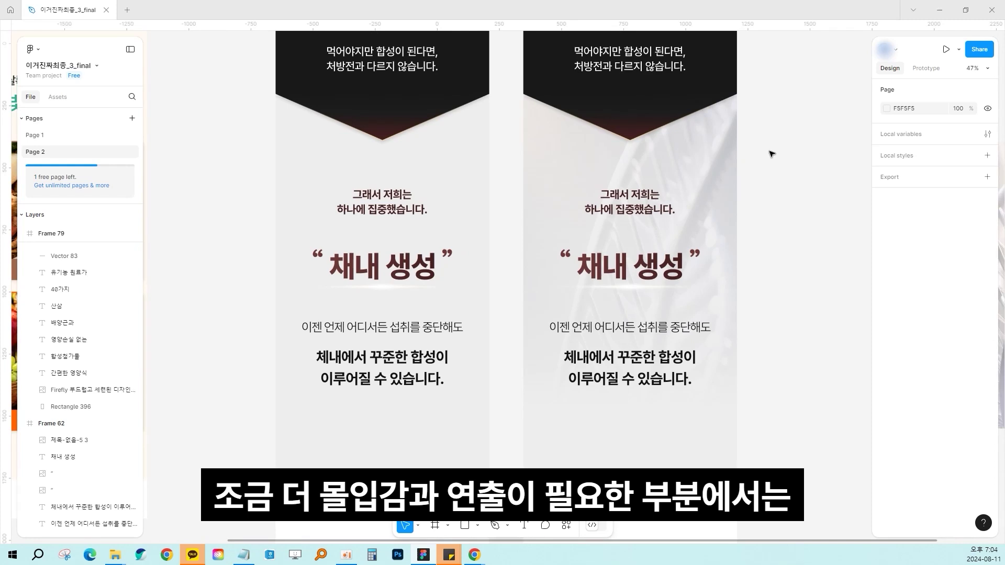
pyautogui.hscroll(2, 770, 153)
pyautogui.scroll(1, 745, 215)
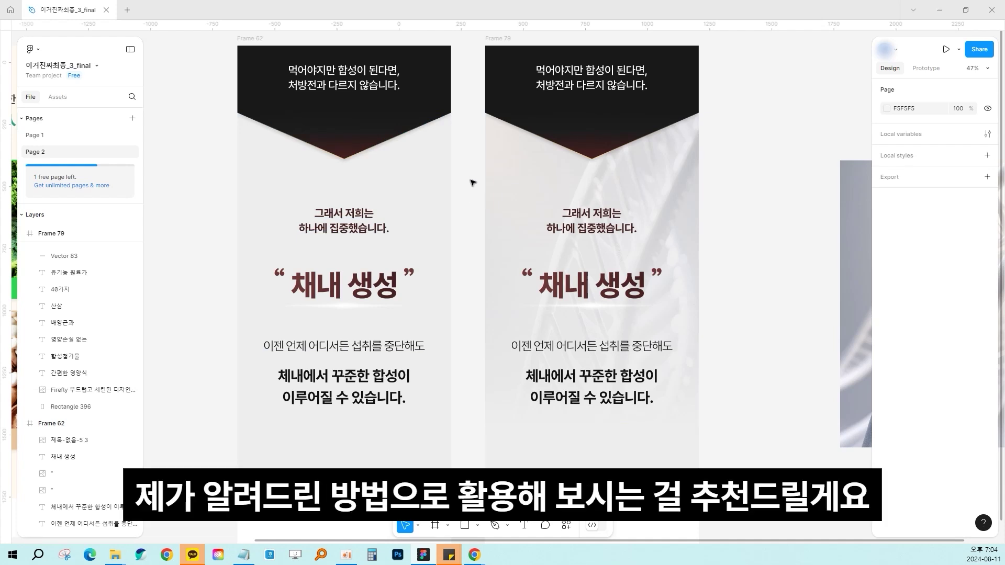
pyautogui.scroll(-5, 729, 150)
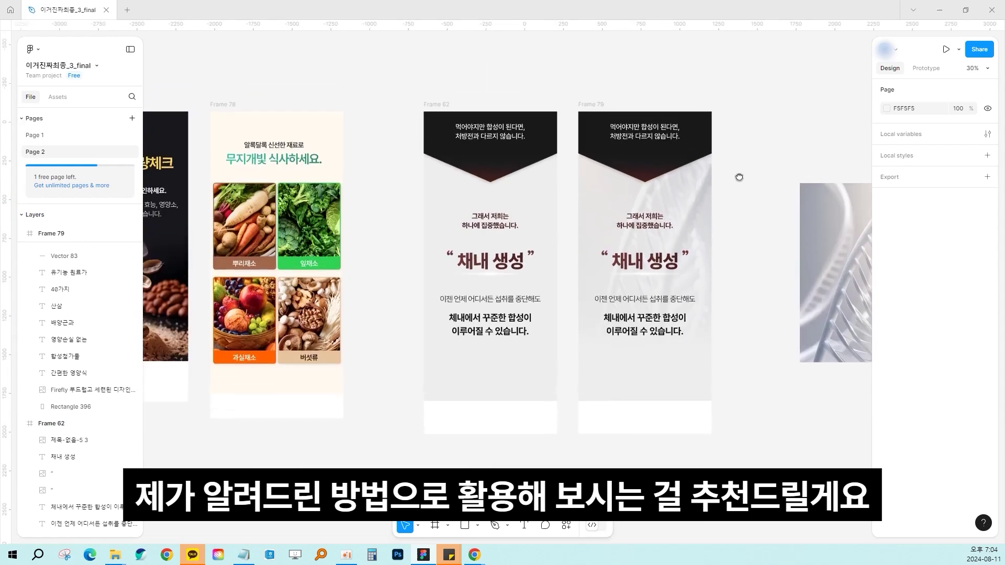
pyautogui.hscroll(5, 691, 174)
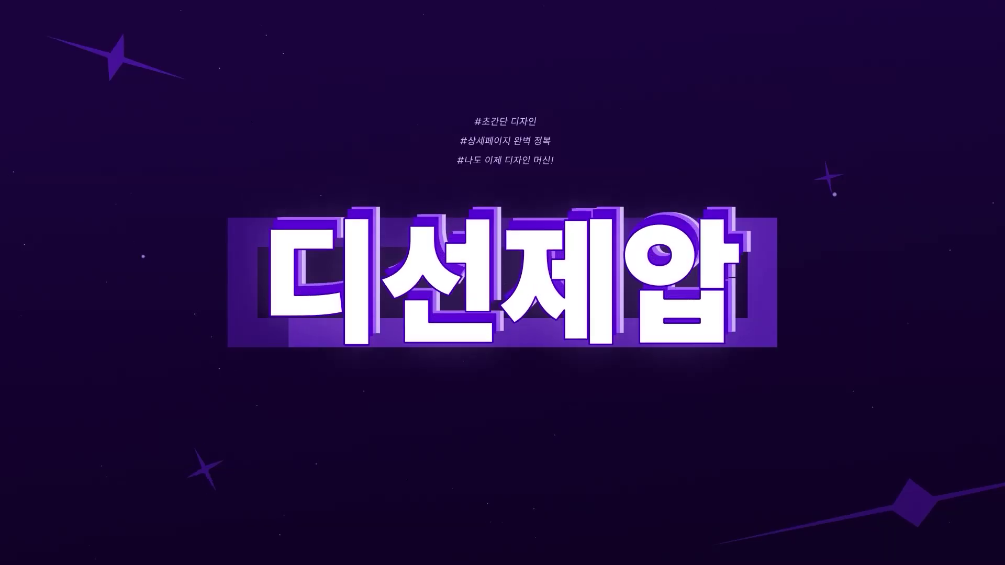